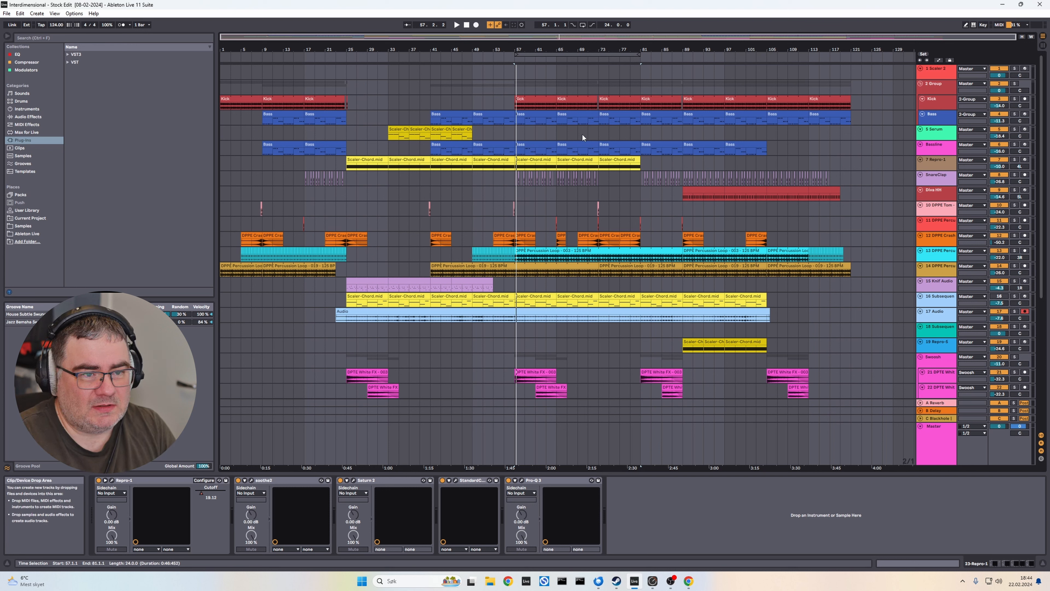
- Move the 24-bar loop region to the intro, starting at bar 7, and play the section
left_click_drag(577, 52, 283, 53)
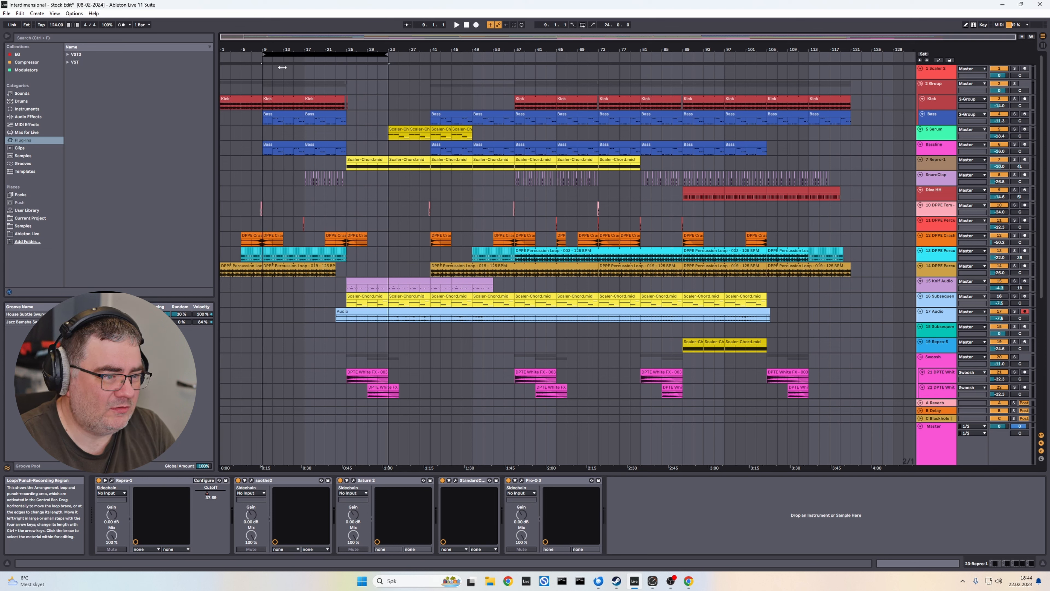
left_click_drag(247, 79, 272, 82)
key("space")
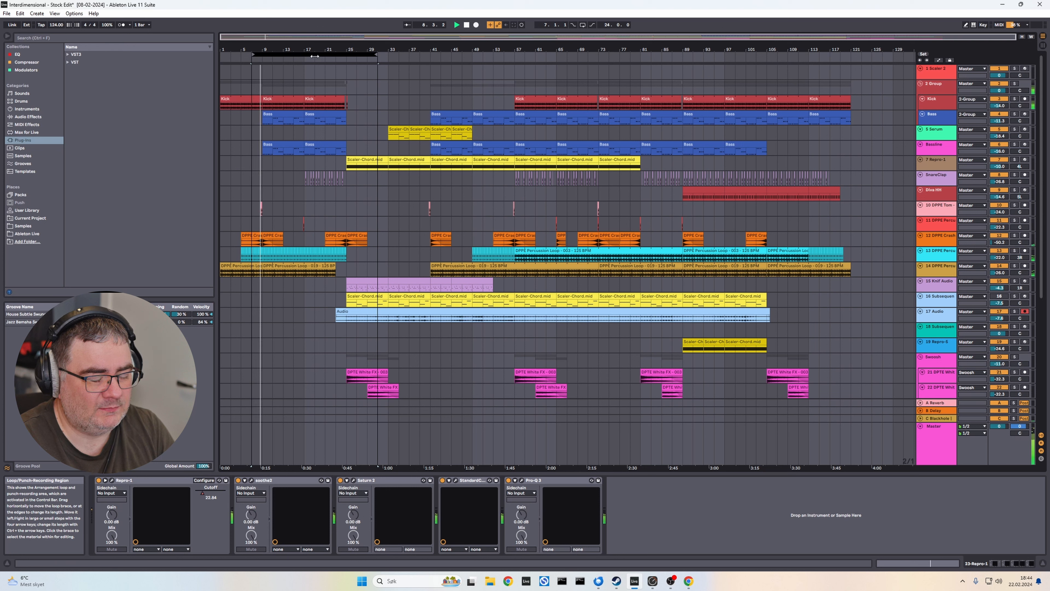
- Loop the first six bars, from bar 1 to bar 7, and delete that time from the whole arrangement
left_click_drag(296, 54, 266, 54)
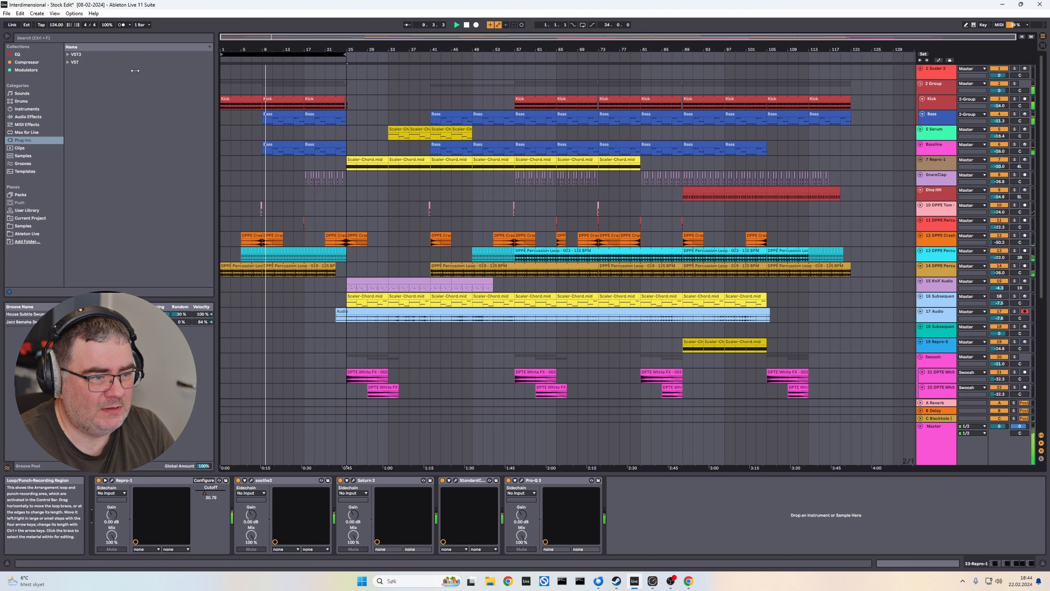
left_click_drag(344, 54, 252, 54)
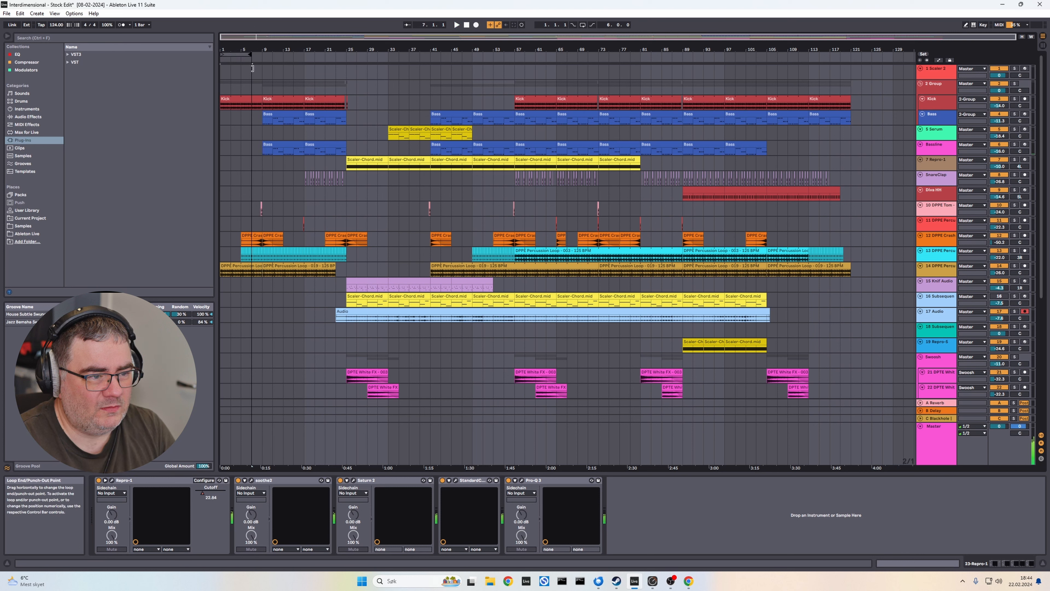
left_click(20, 14)
left_click(42, 186)
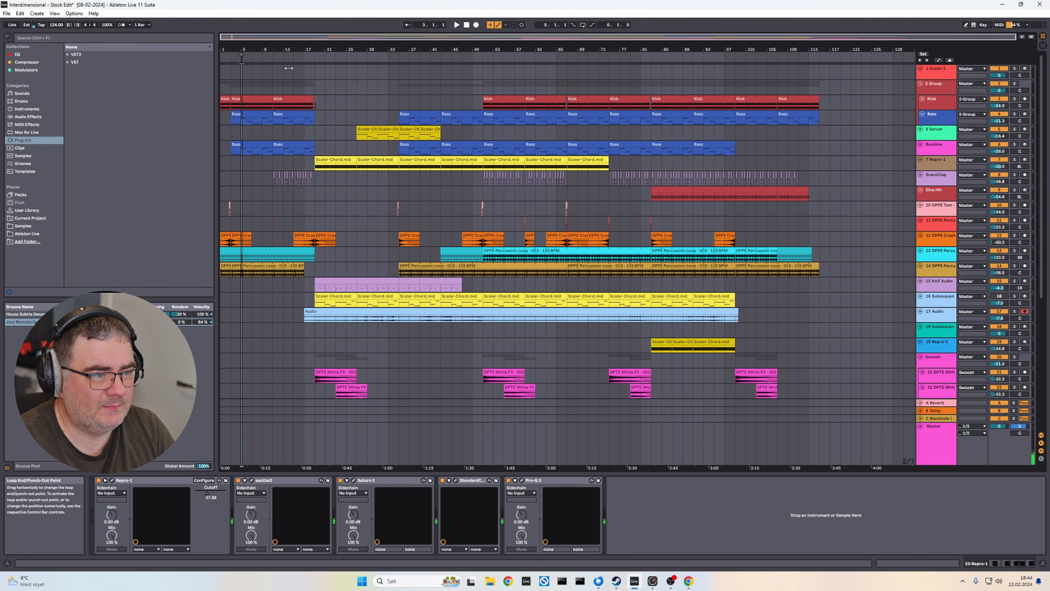
- Set a 16-bar loop starting at bar 3 and play the shortened intro
left_click(314, 57)
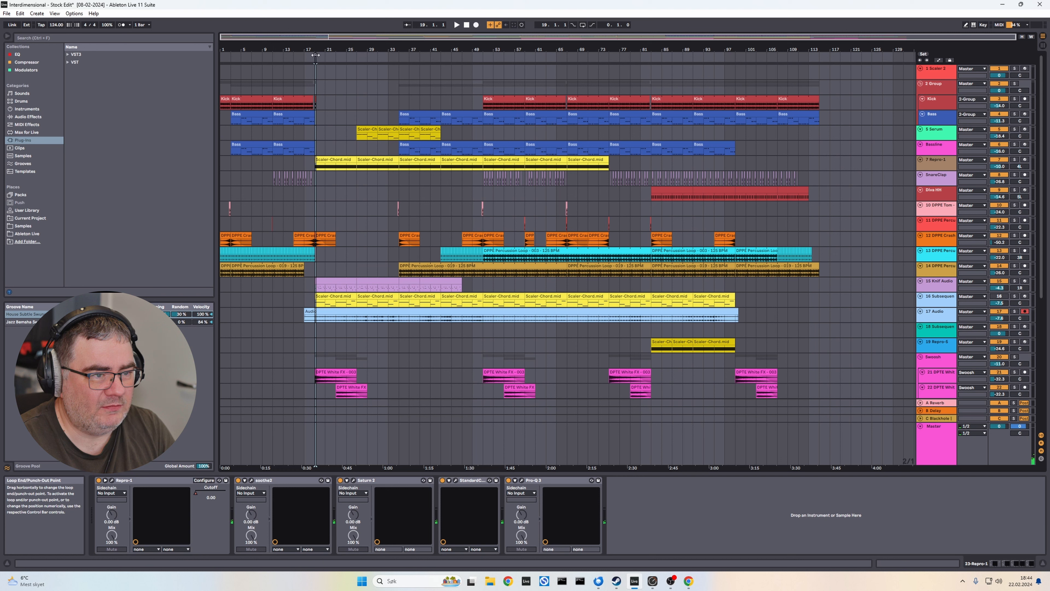
mouse_move(315, 55)
left_mouse_down()
mouse_move(222, 55)
mouse_move(266, 40)
mouse_move(264, 70)
mouse_move(248, 66)
left_mouse_up()
key("space")
left_click(279, 178)
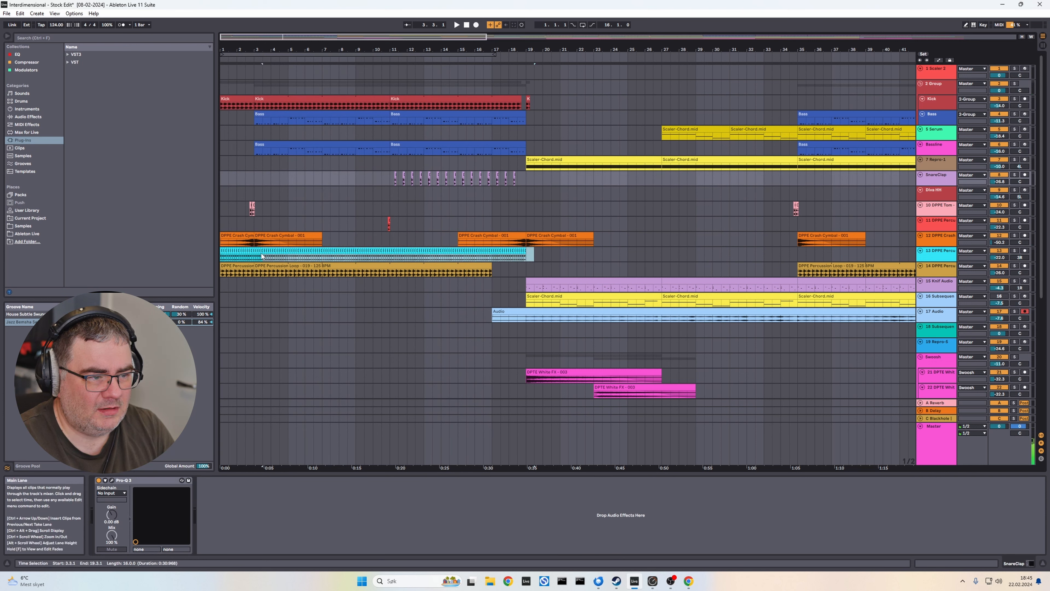
- Enlarge the track 13 percussion loop lane and delete the clip's opening two bars so it starts at bar 3
left_click(262, 255)
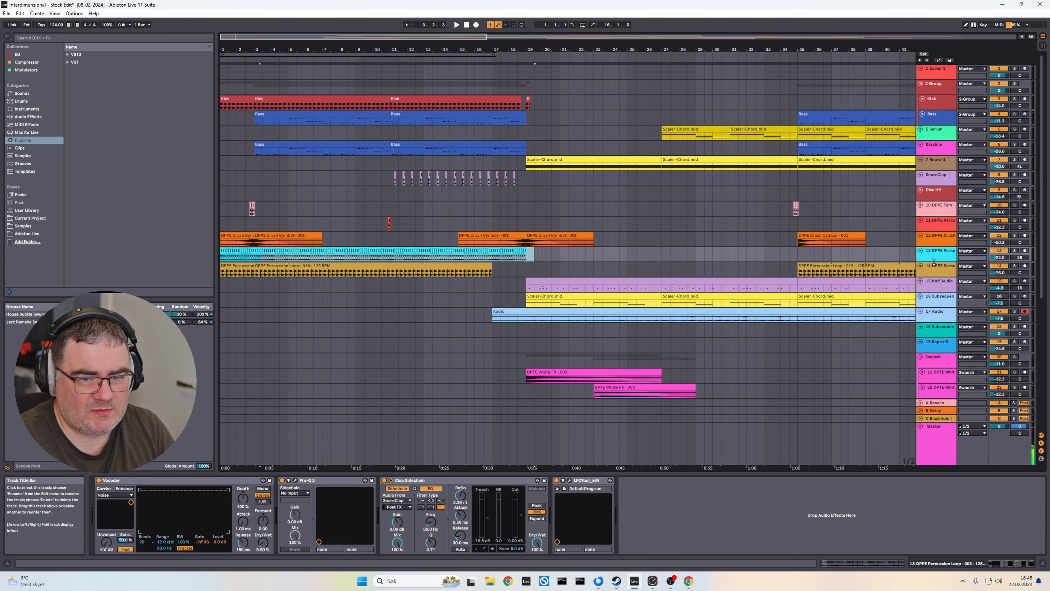
left_click_drag(934, 261, 934, 330)
left_click(255, 261)
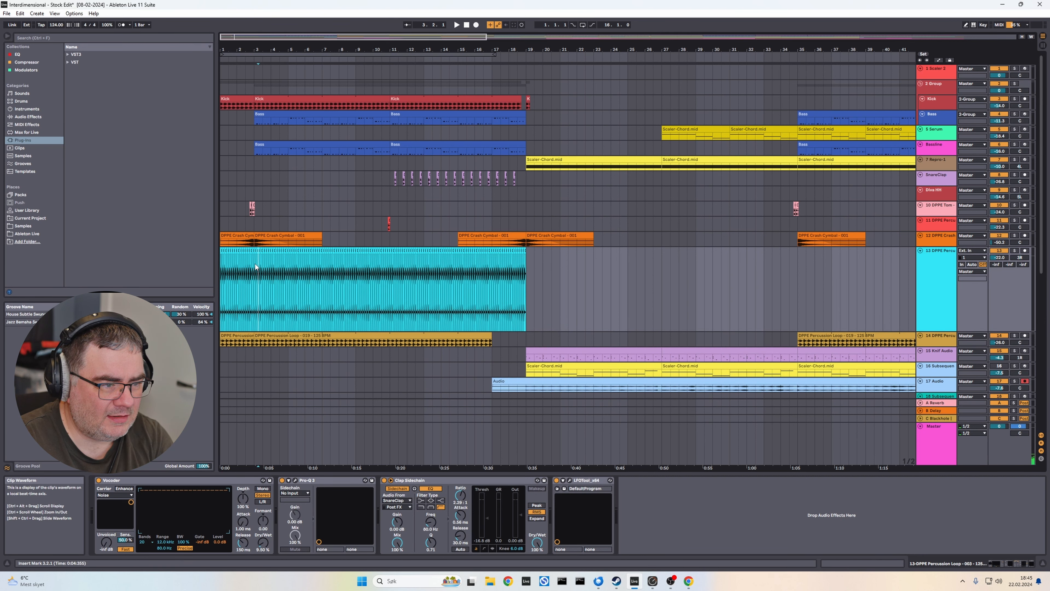
left_click_drag(255, 264, 97, 248)
key("Delete")
- Play the intro from the very start of the arrangement to hear the trimmed percussion
left_click(239, 277)
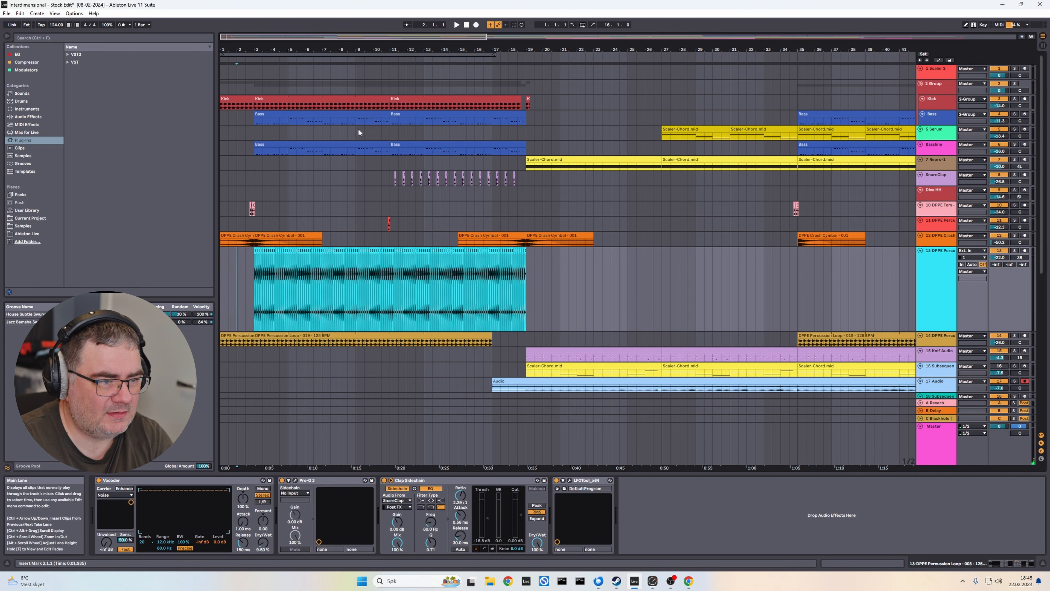
key("Home")
key("space")
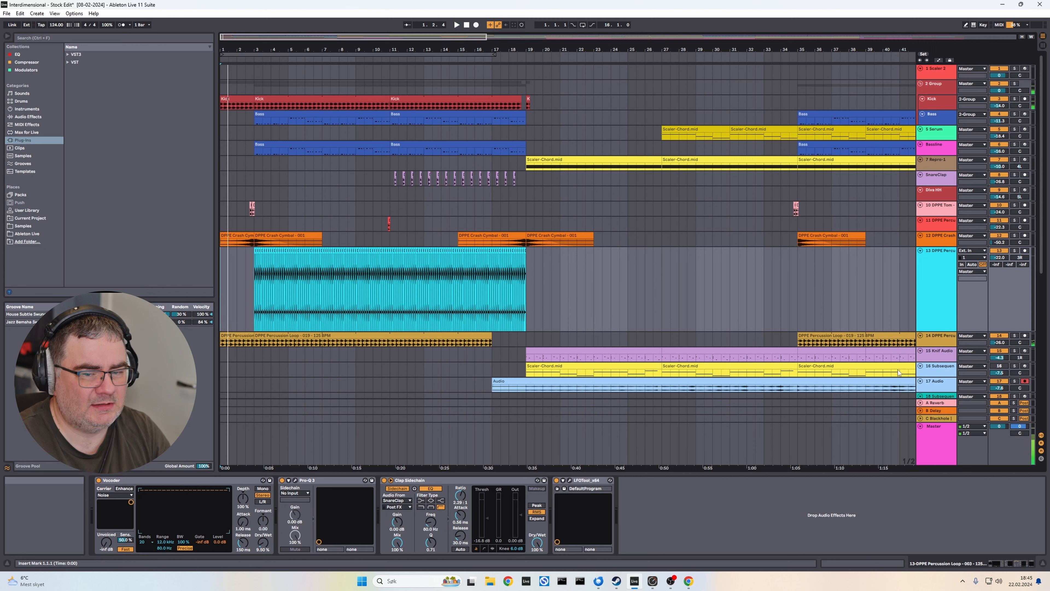
- Inspect the Kick track's Pro-Q 3 Band 1 Frequency automation in an enlarged lane, then fit the whole arrangement in the view
left_click_drag(935, 347, 935, 361)
left_click_drag(222, 341, 262, 317)
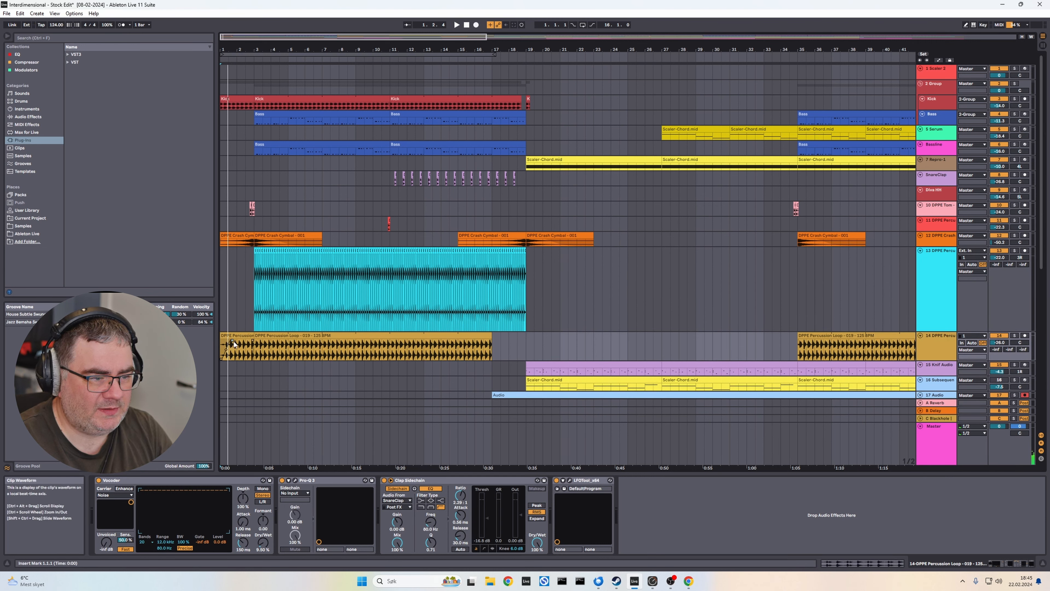
key("a")
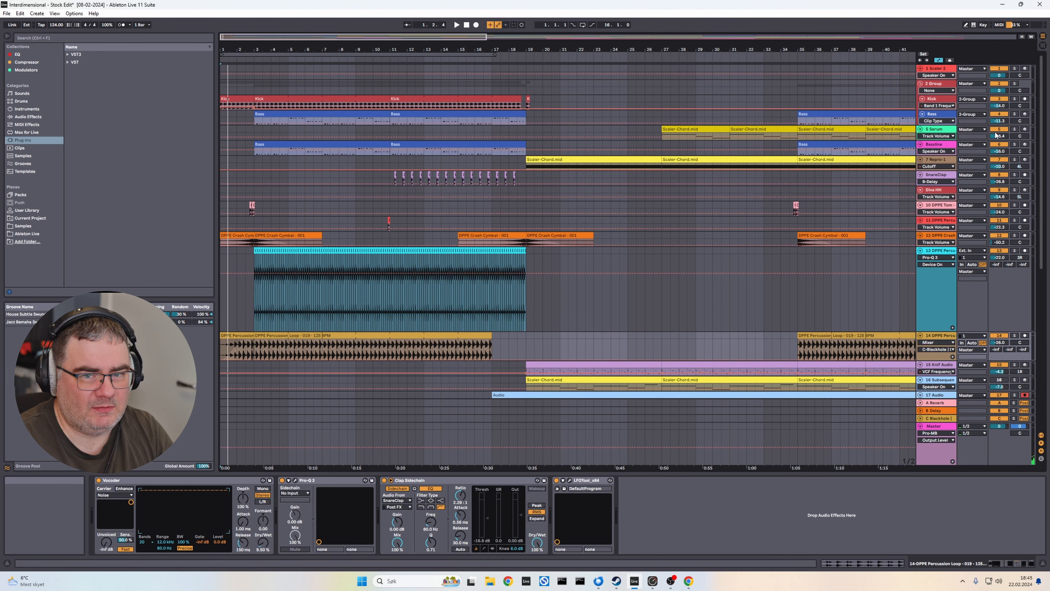
left_click_drag(926, 110, 922, 221)
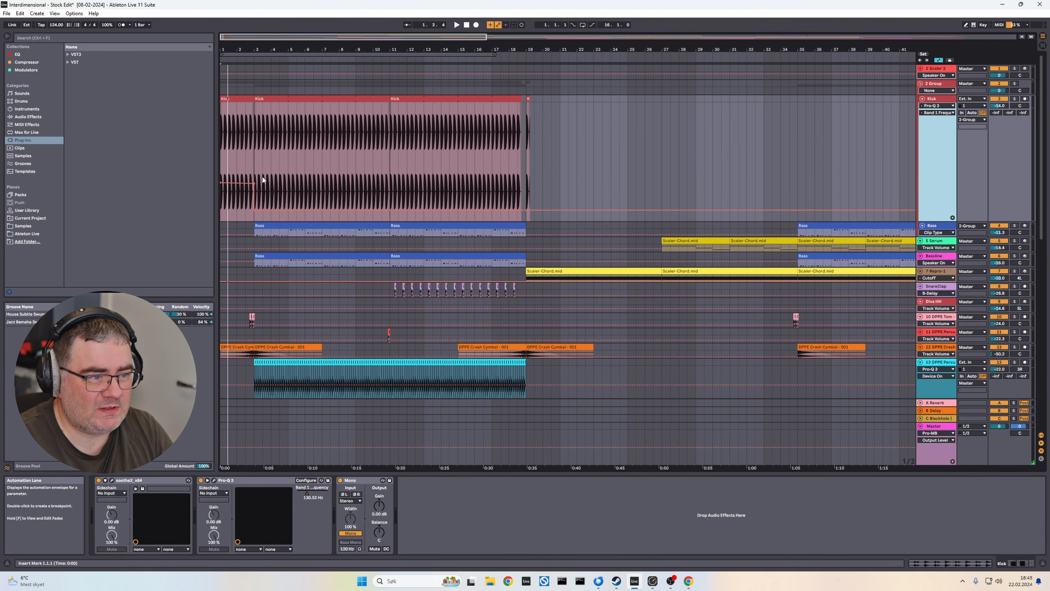
key("a")
key("w")
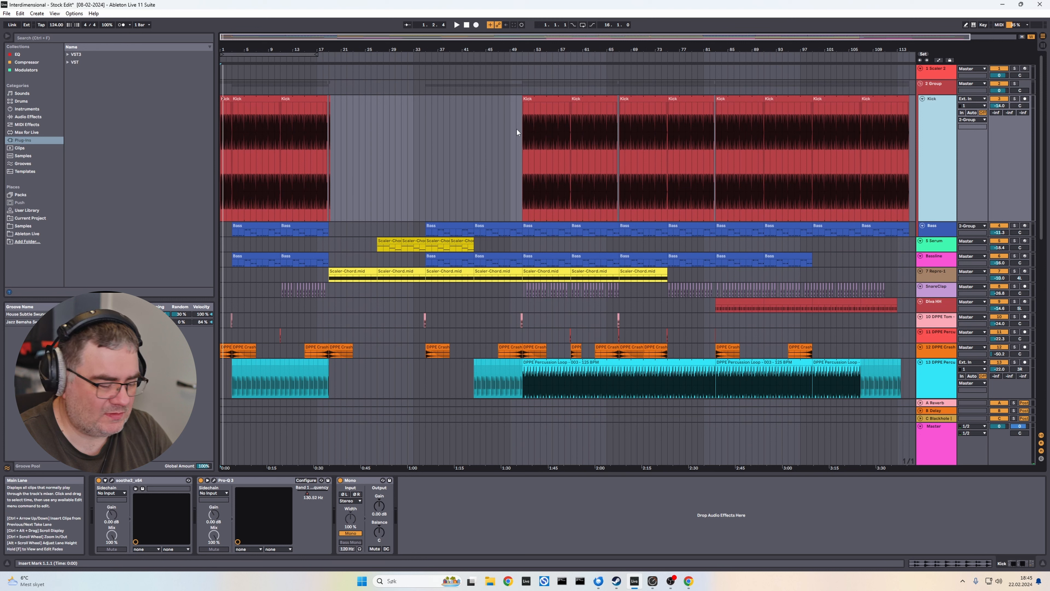
key("h")
- Play the intro, set the Crash Cymbal track's volume to -56.0 dB and lower the Swoosh group's volume
left_click(466, 25)
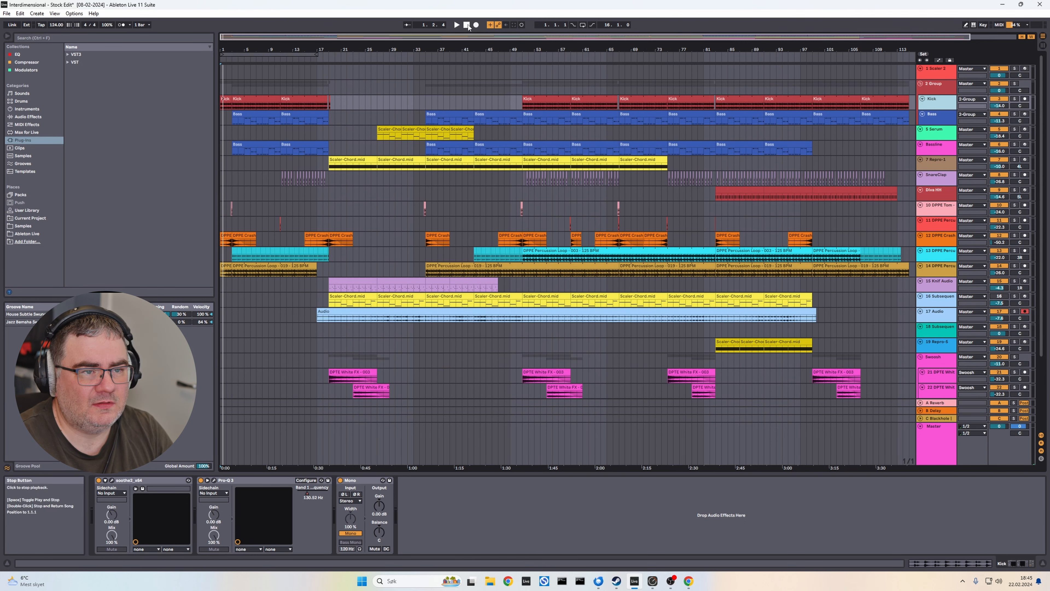
key("space")
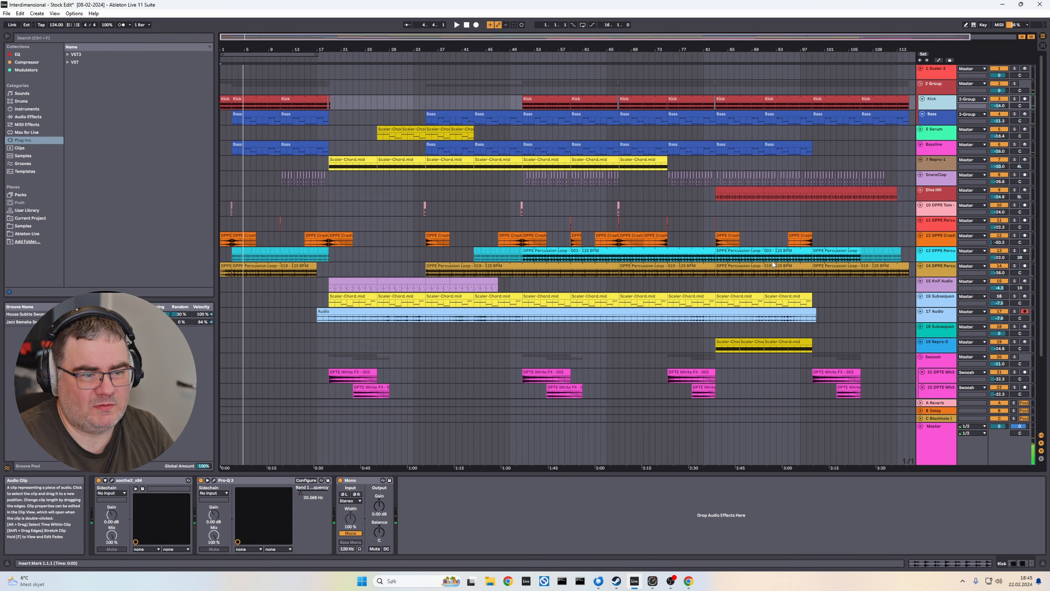
left_click(936, 244)
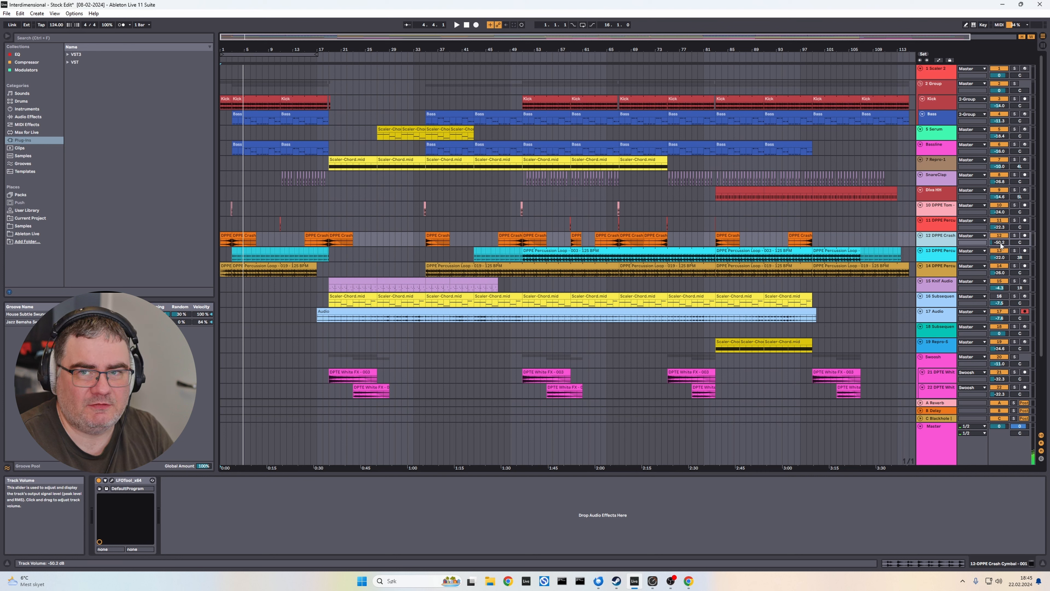
left_click_drag(999, 242, 999, 243)
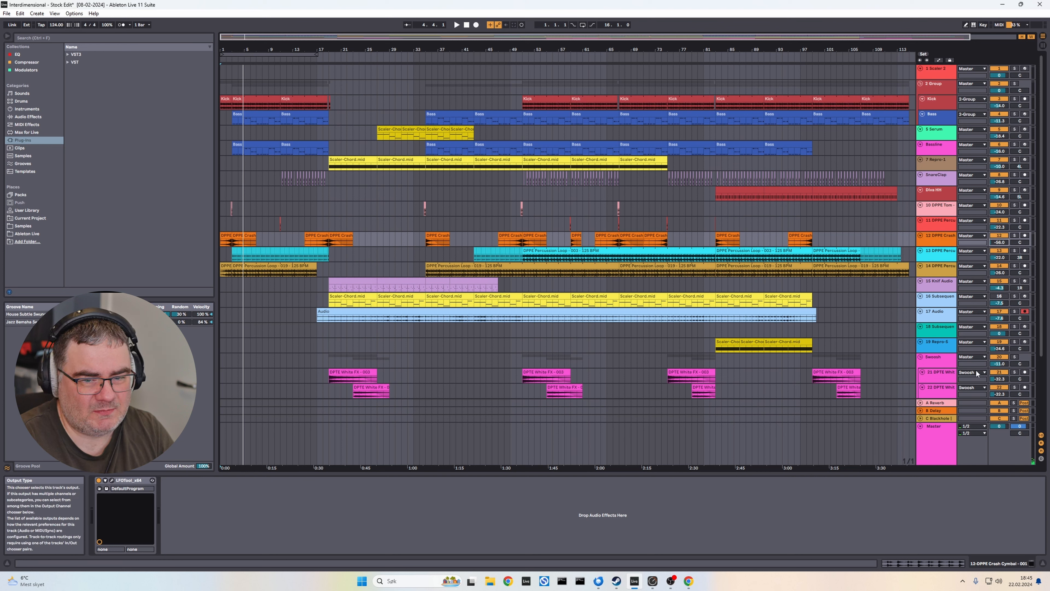
left_click_drag(999, 363, 999, 367)
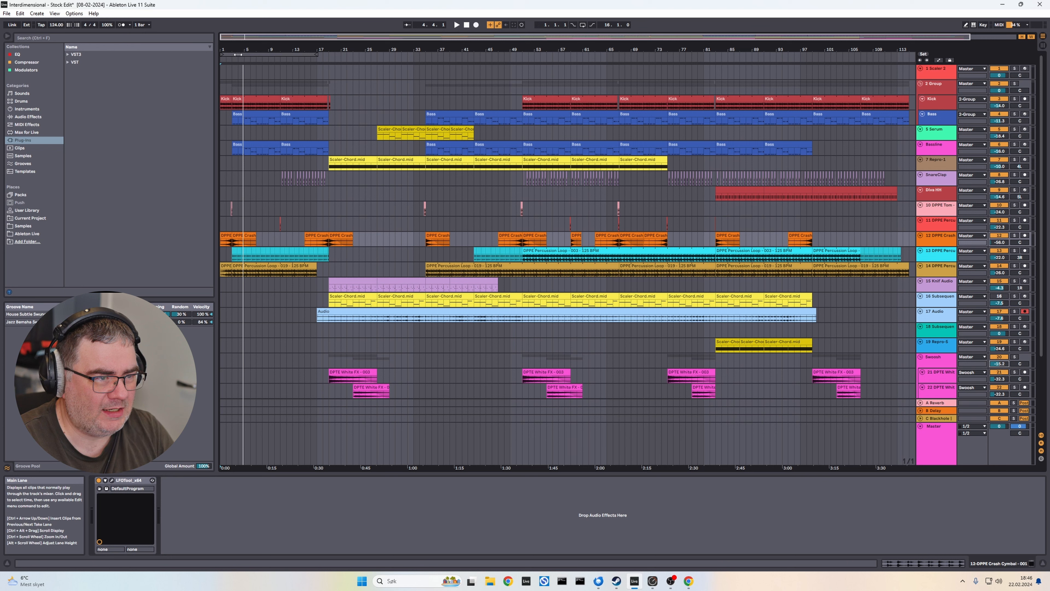
- Set a 17-bar loop starting at bar 3 and play the section
left_click_drag(243, 54, 254, 58)
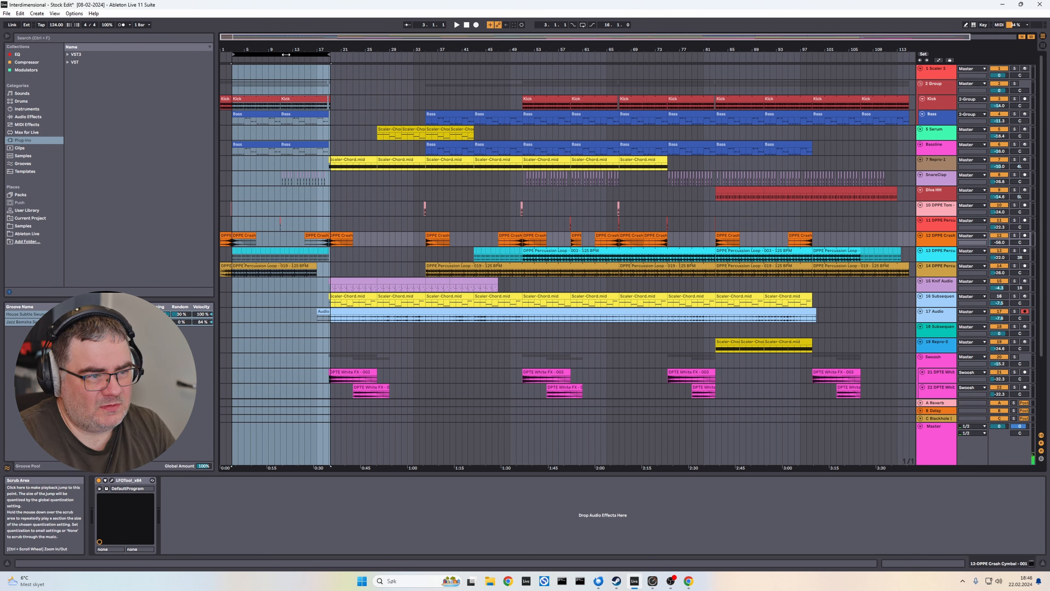
left_click_drag(327, 55, 333, 63)
key("space")
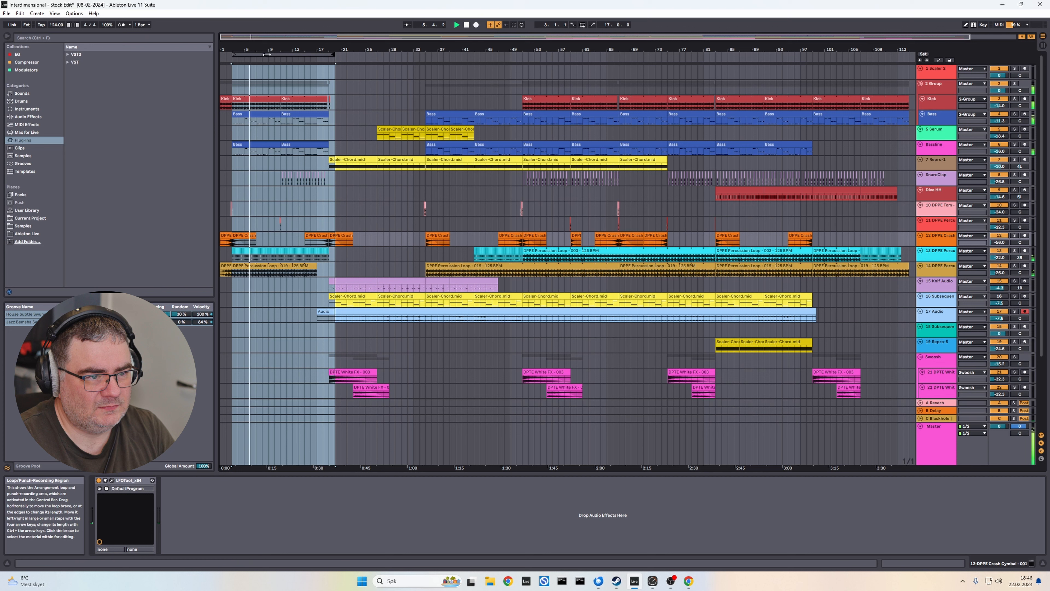
- Move the loop to bar 15 and lower the volumes of Tom track 10 to -25.5 dB and percussion track 11 to -23.8 dB
left_click_drag(267, 55, 342, 65)
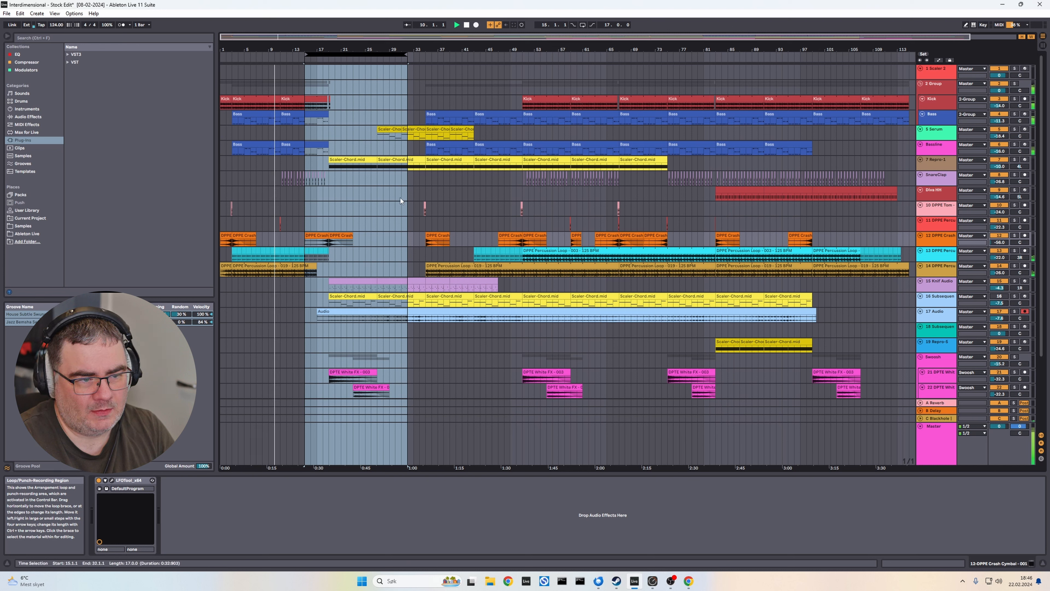
left_click_drag(400, 197, 400, 198)
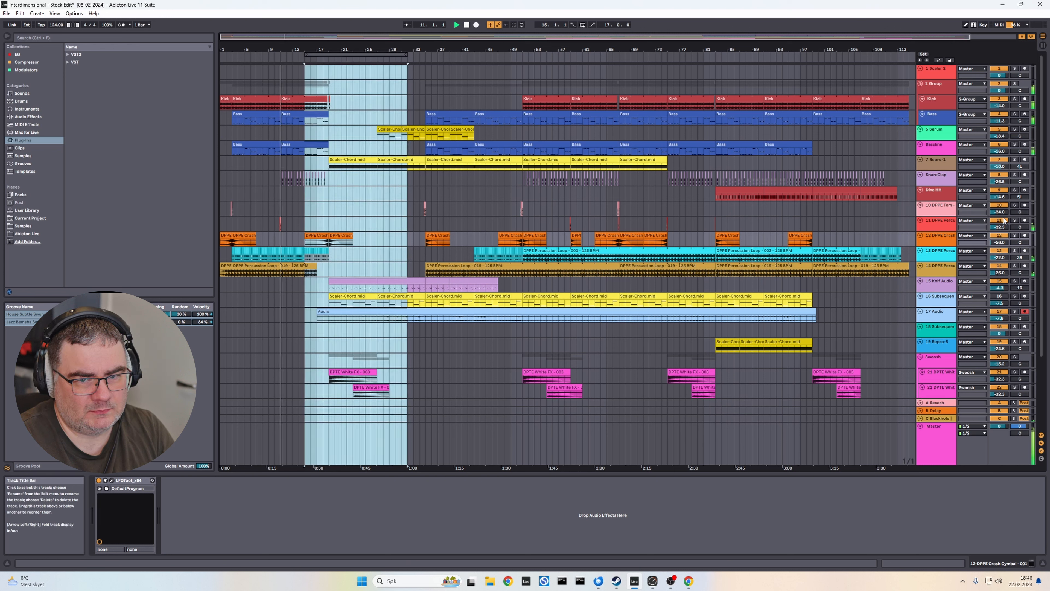
left_click_drag(1002, 227, 1003, 227)
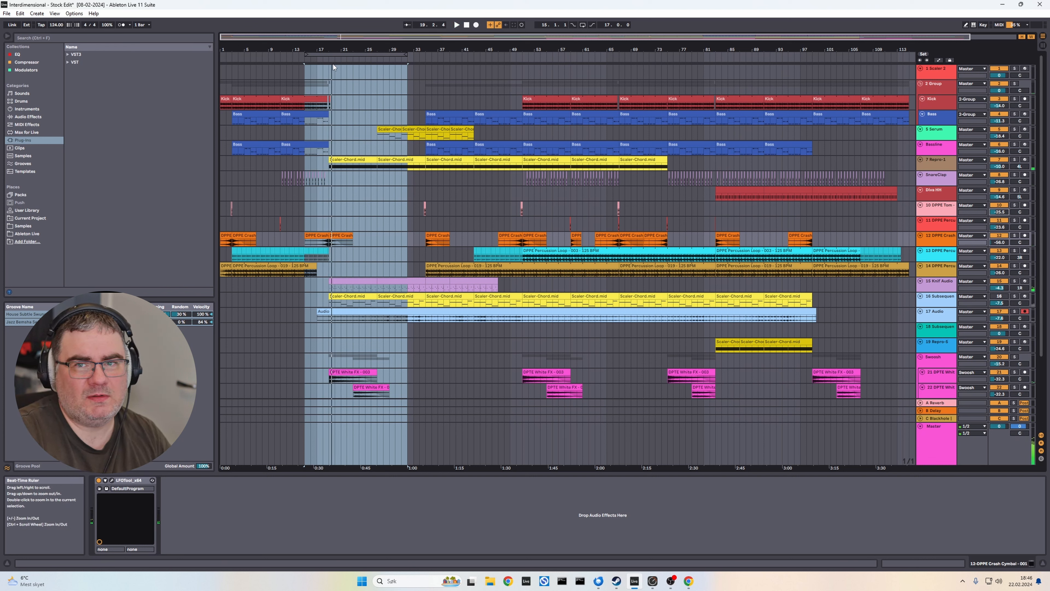
- Loop the breakdown from bar 19 over 32 bars and play it, jumping ahead to around bar 35
left_click_drag(339, 58, 364, 61)
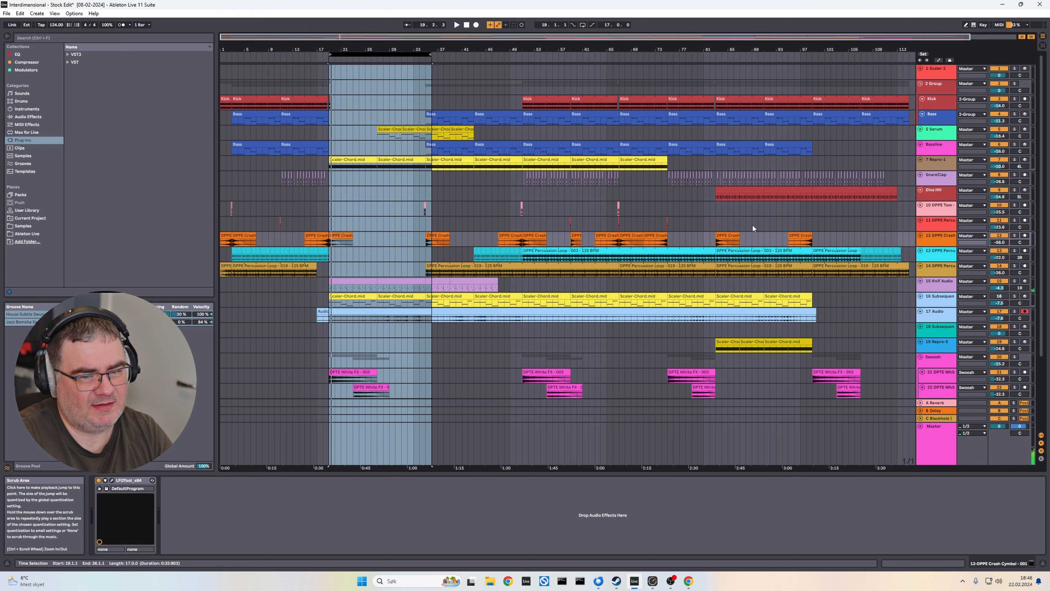
key("space")
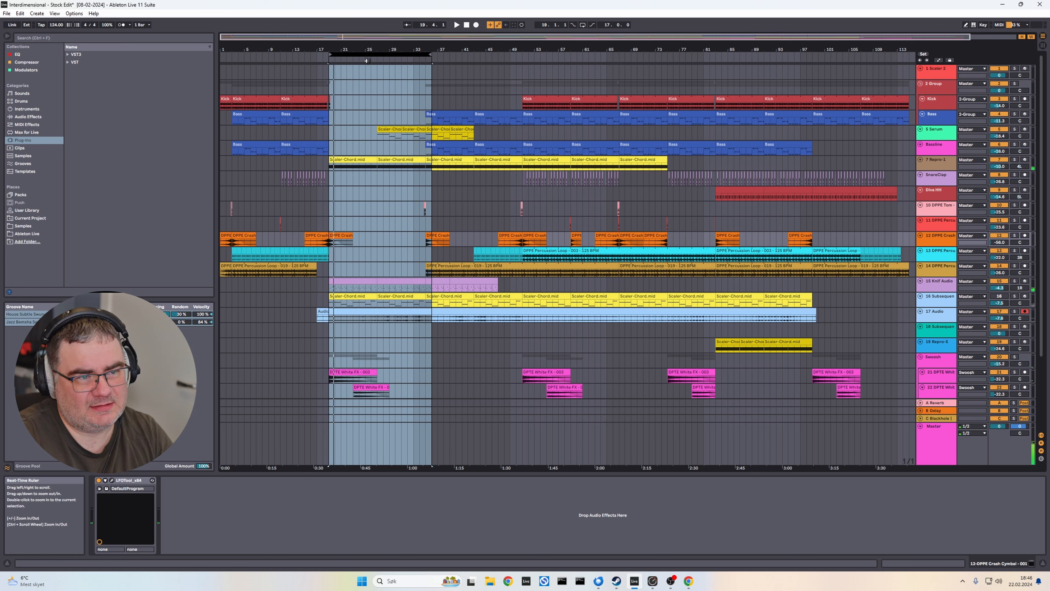
left_click_drag(354, 54, 373, 132)
left_click_drag(393, 48, 502, 72)
key("space")
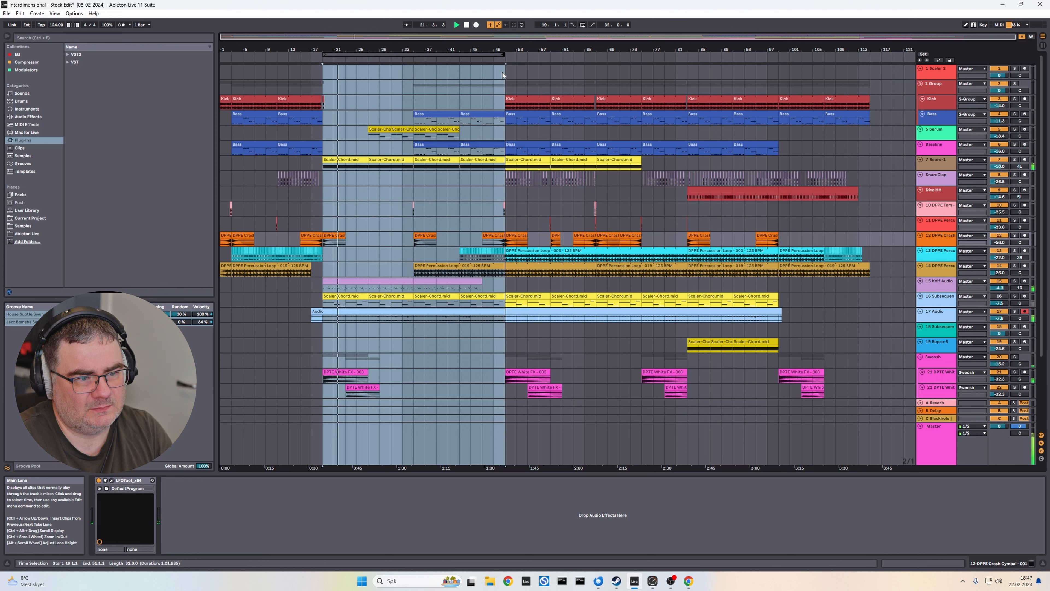
left_click(405, 58)
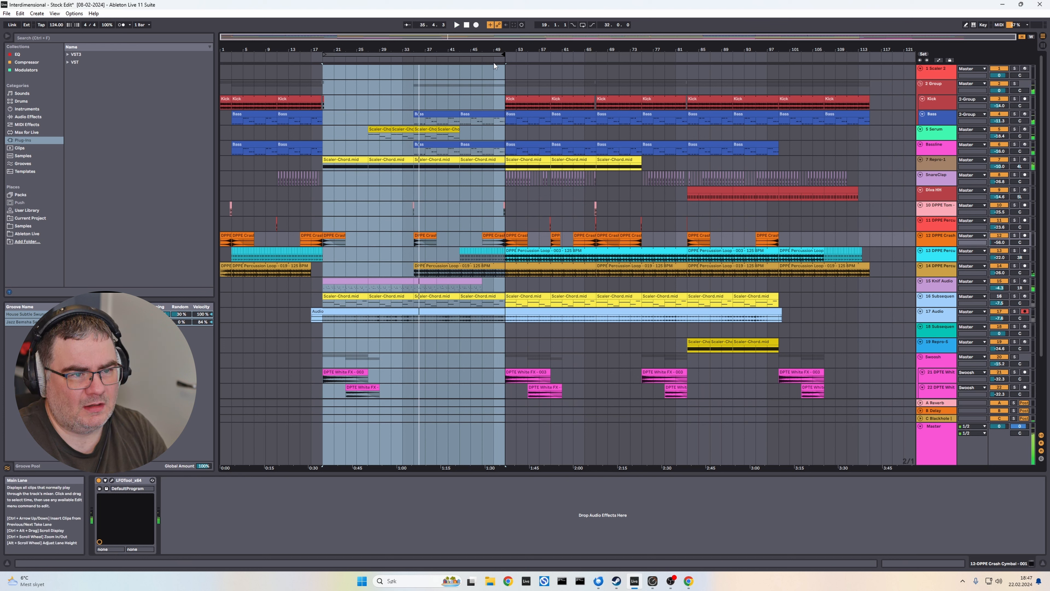
- Shorten the loop to the 16 bars from bar 19 to bar 35 and delete that time from the arrangement
left_click_drag(502, 55, 414, 55)
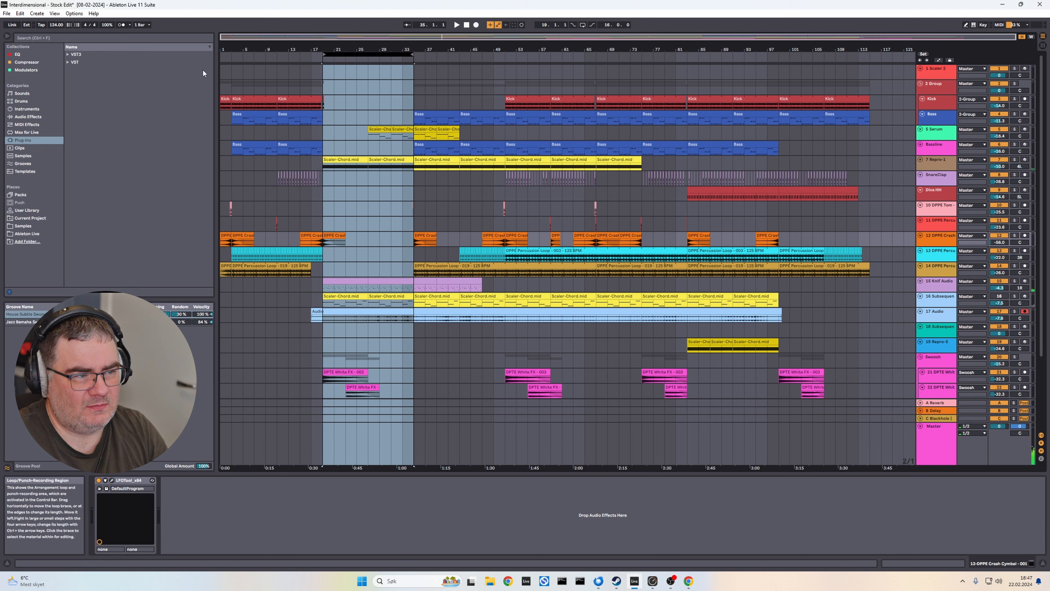
left_click(20, 13)
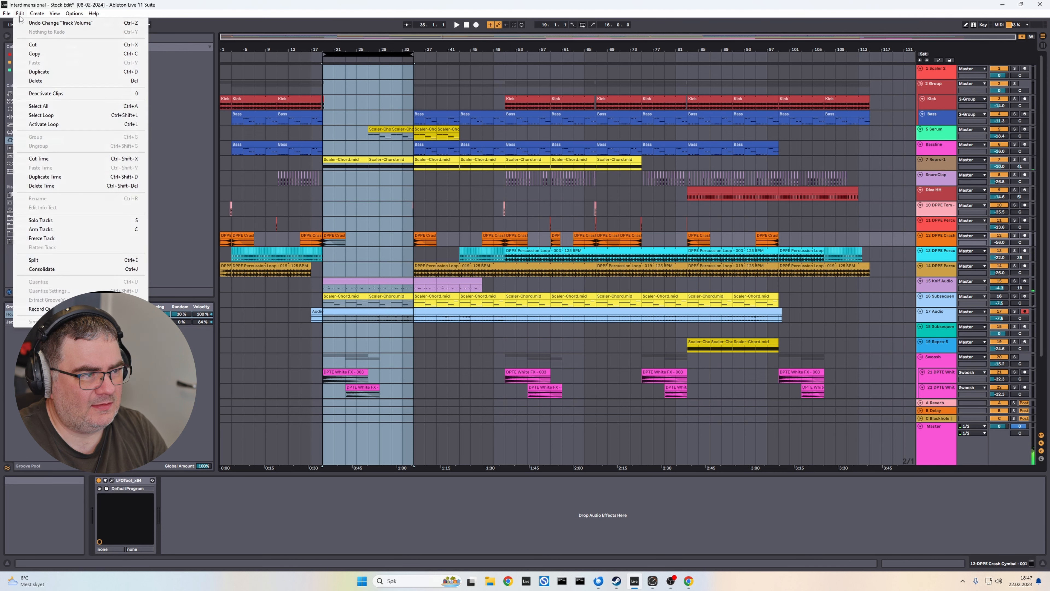
left_click(41, 186)
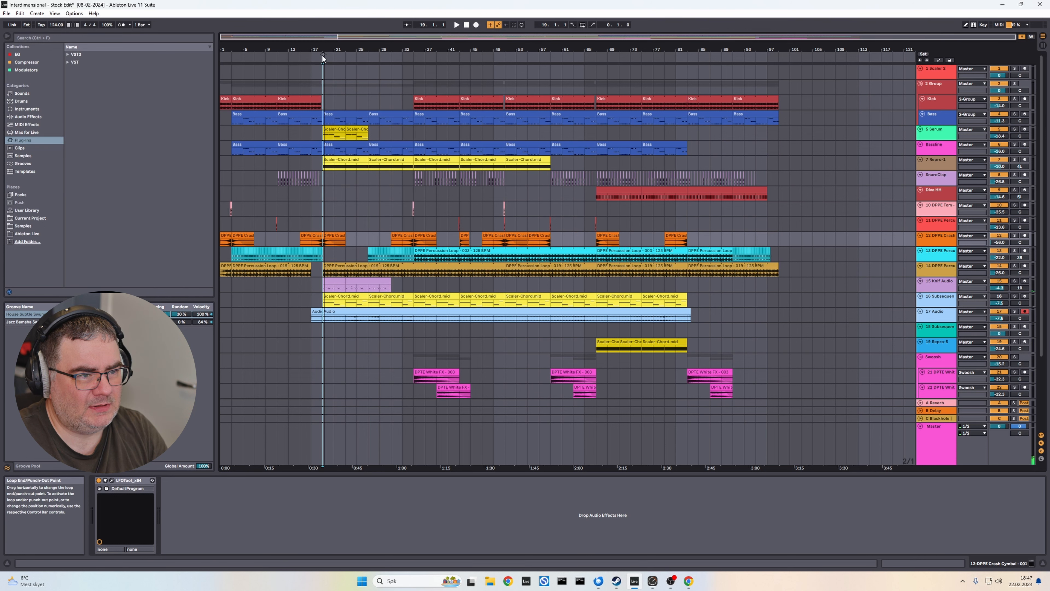
- Set a 10-bar loop starting at bar 17 and play the transition across the cut at bar 19
left_click_drag(323, 55, 348, 39)
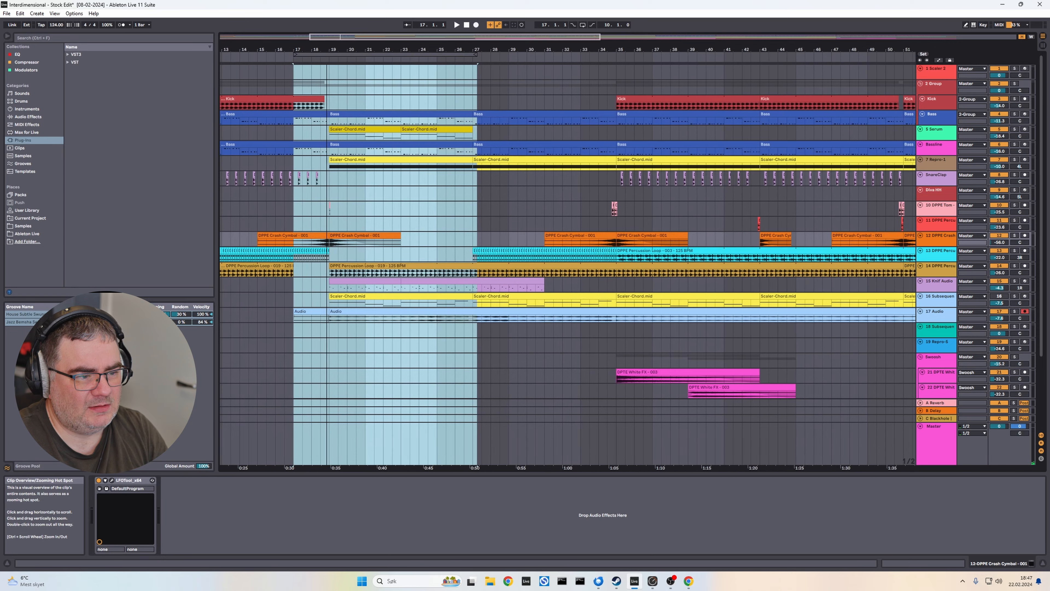
key("space")
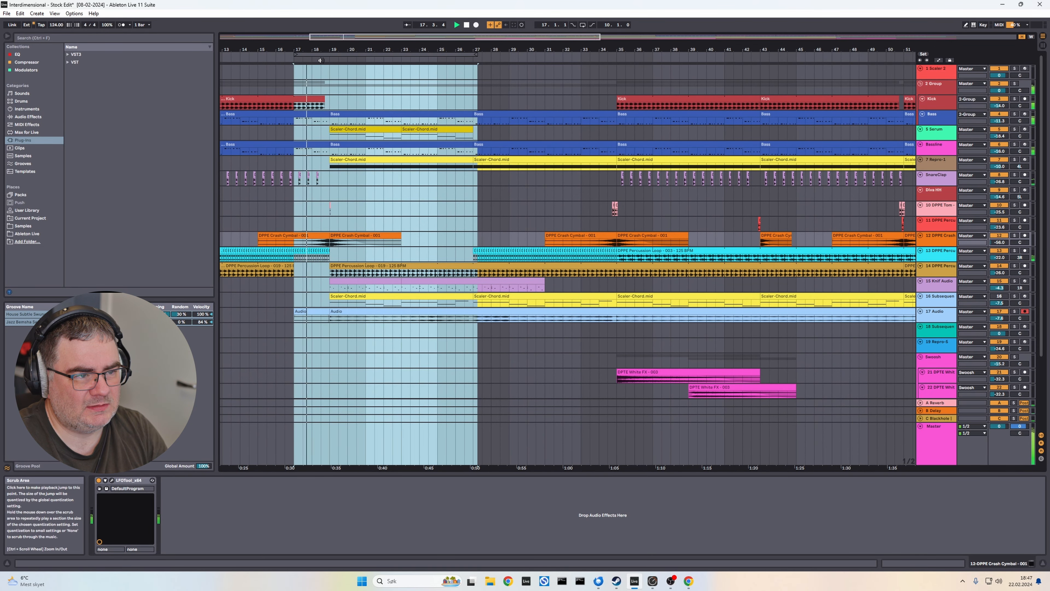
left_click(489, 134)
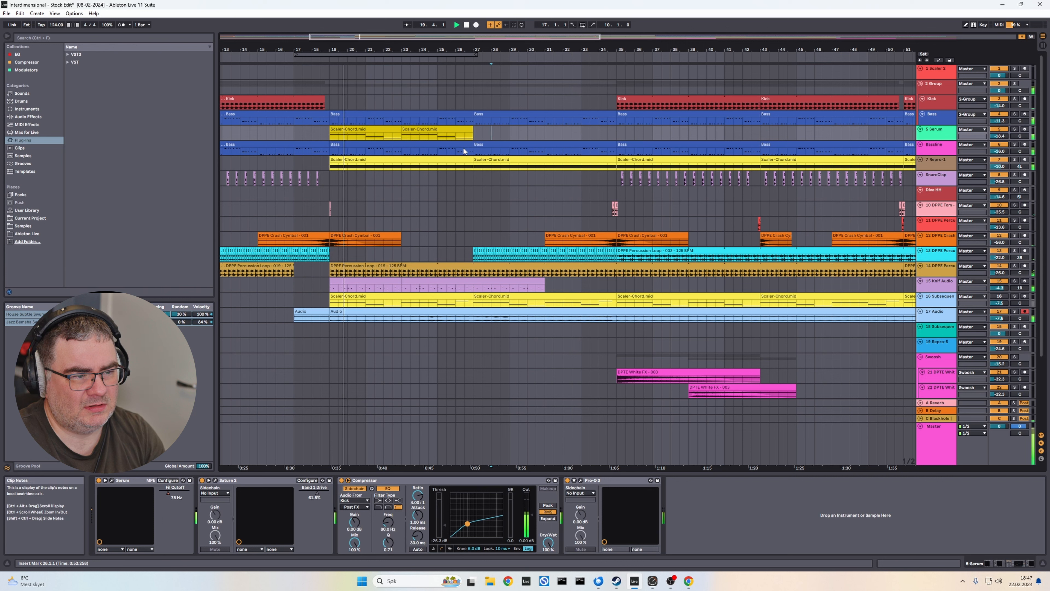
- Delete the Knif Audio clips between bars 19 and 31 and remove the whole Knif Audio track
left_click(310, 99)
key("space")
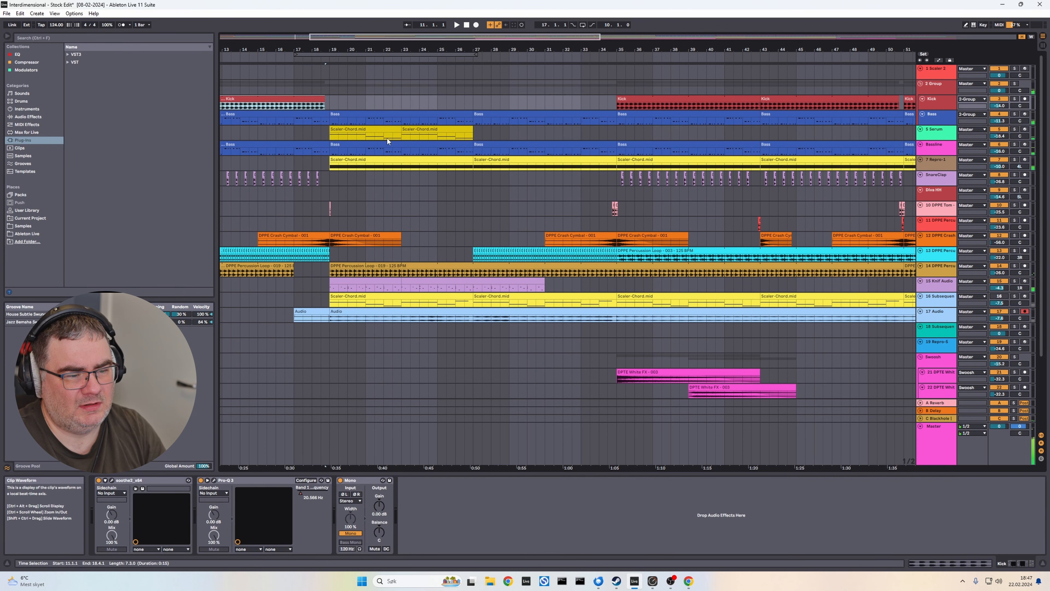
left_click(382, 281)
key("Delete")
left_click(438, 281)
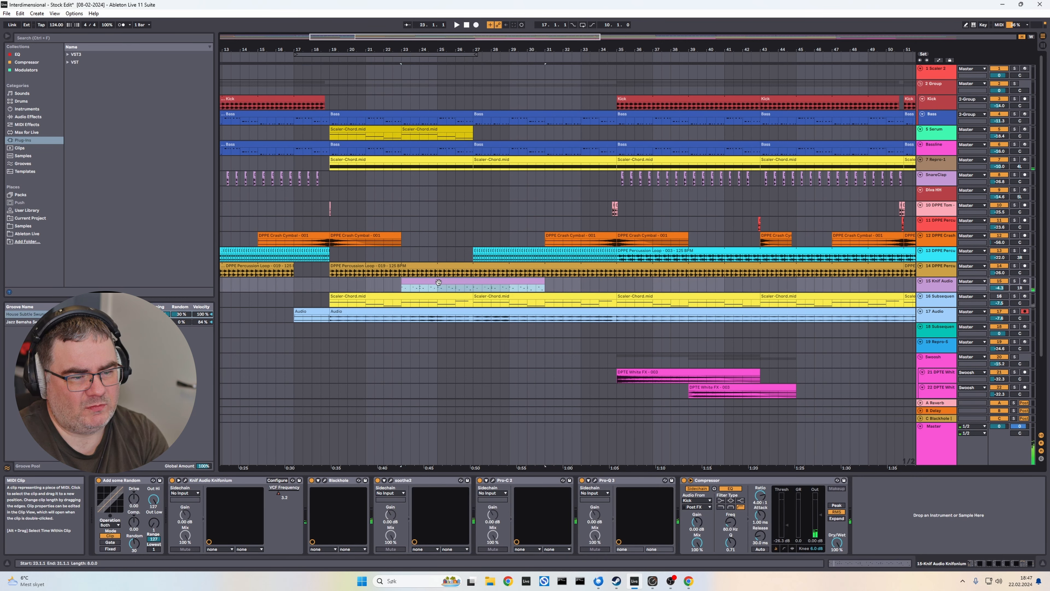
key("Delete")
left_click(936, 282)
key("Delete")
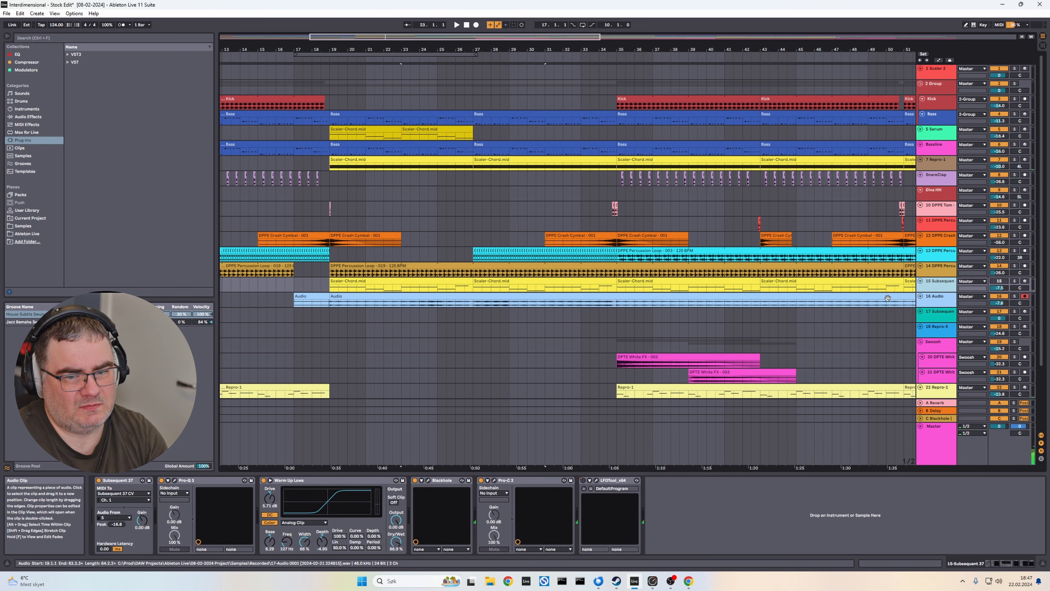
- Play the transition and copy the Kick clip past bar 18, trimming the copy to a short hit at bar 19
left_click(305, 69)
key("space")
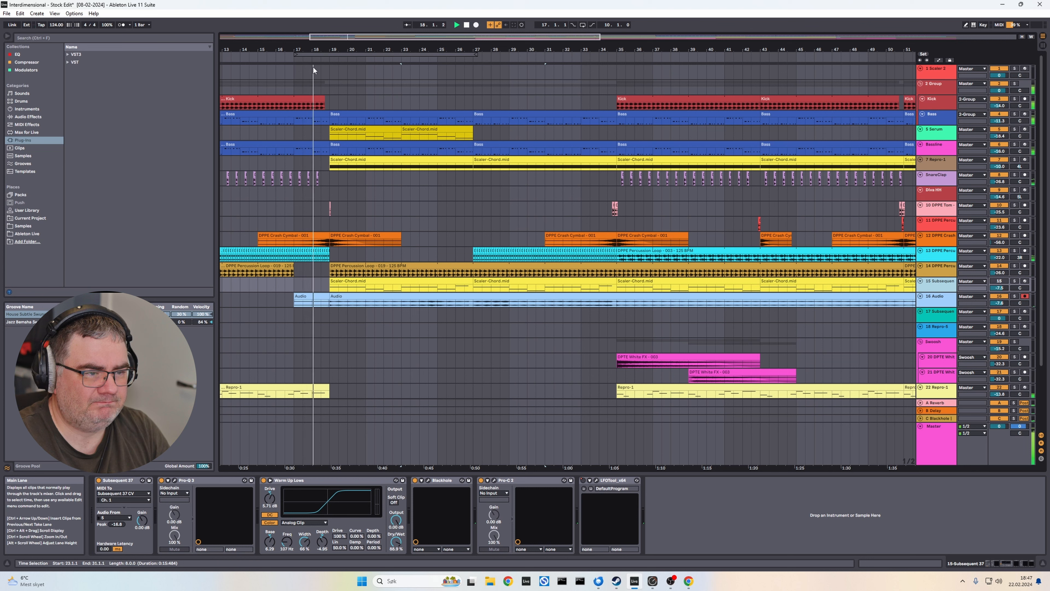
left_click(306, 100)
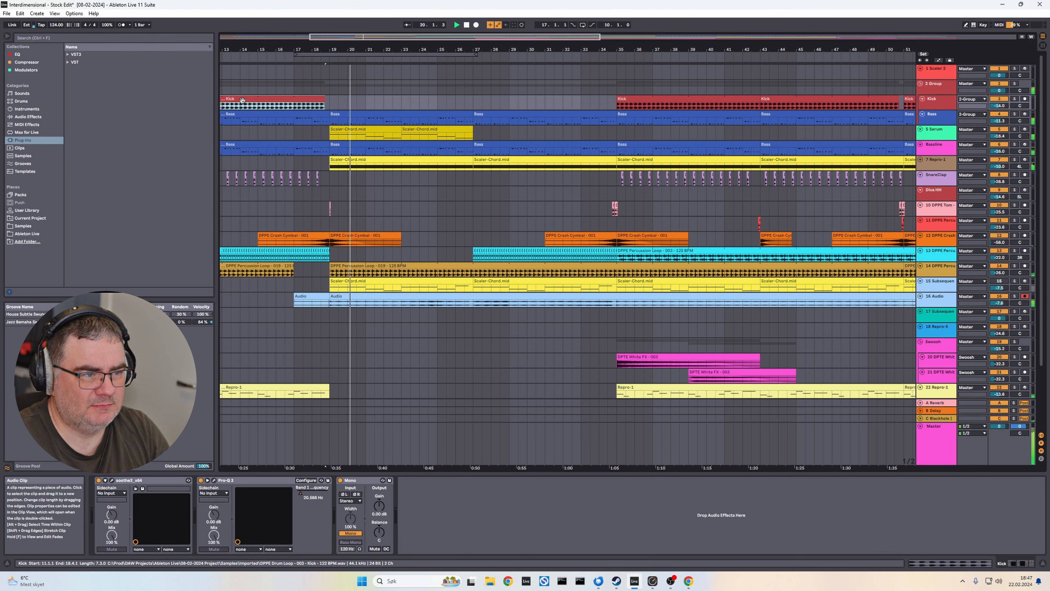
left_click_drag(277, 102, 374, 105)
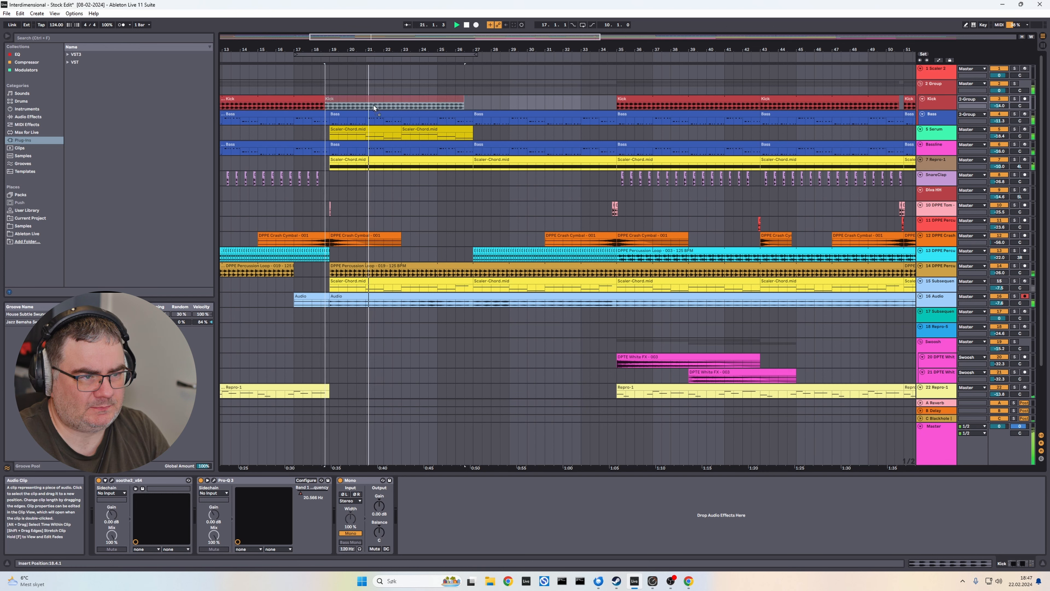
left_click_drag(467, 100, 335, 116)
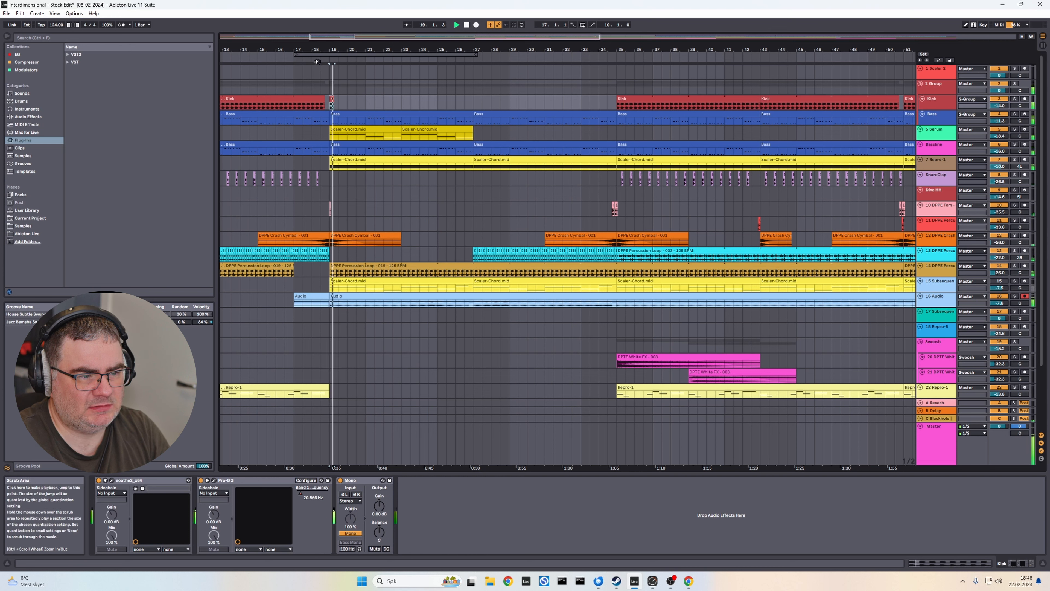
- Delete the Audio track's clip between bars 17 and 19 and stop playback
left_click(312, 297)
key("Delete")
key("space")
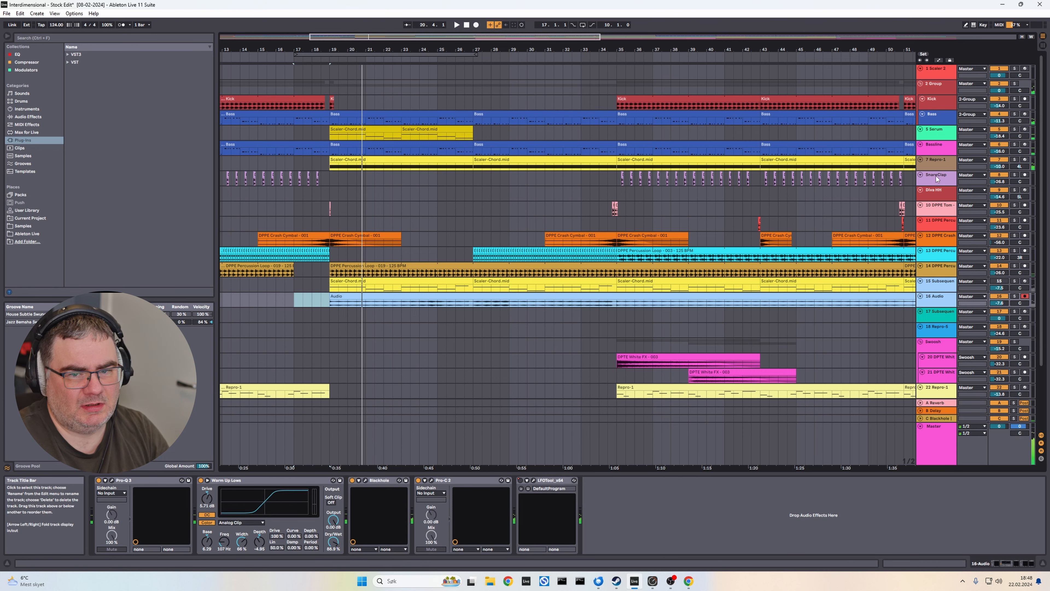
- Examine the Repro-1 track's cutoff automation and the Audio track's waveform, returning to an overview of the whole arrangement
left_click_drag(936, 170, 936, 185)
key("a")
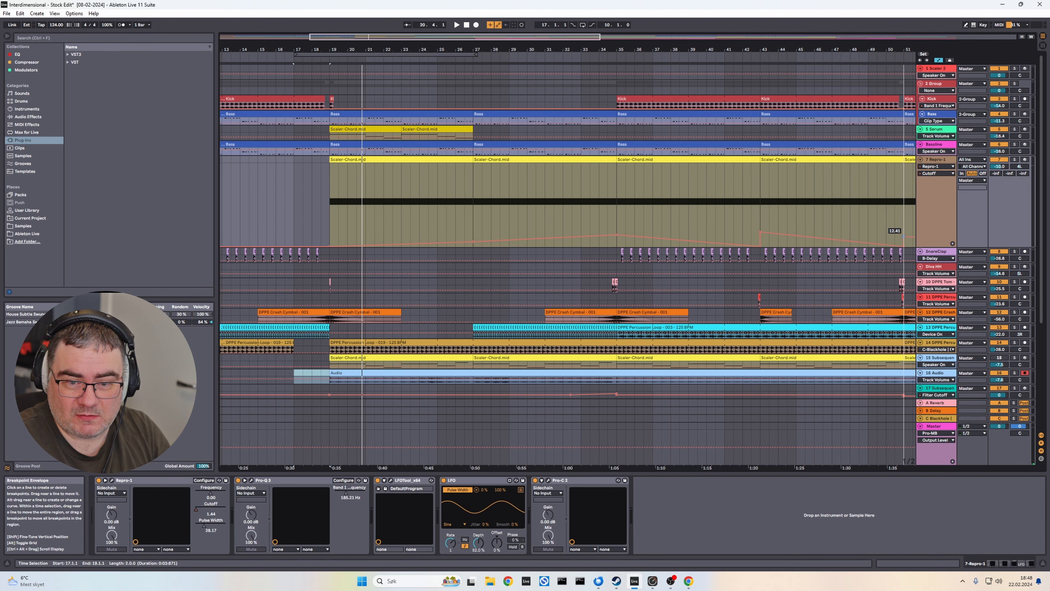
left_click_drag(935, 384, 935, 399)
key("a")
key("w")
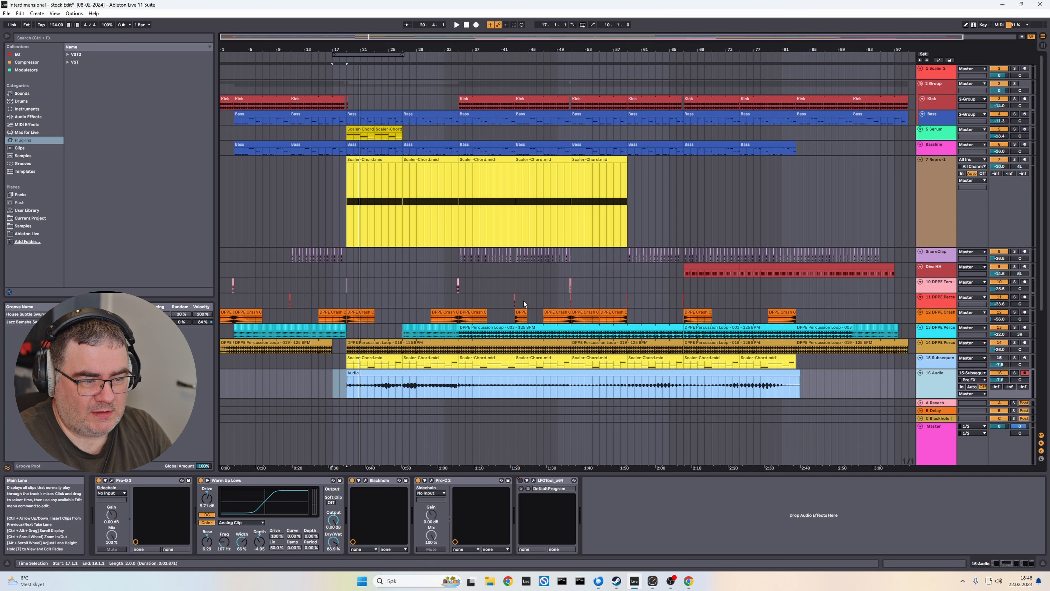
key("h")
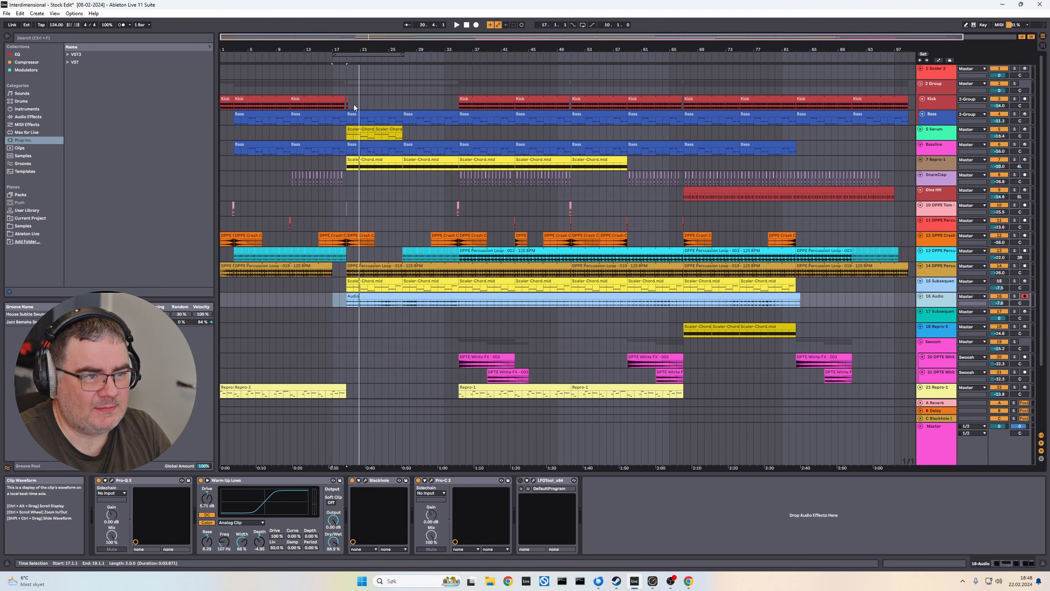
- Replace the tom hit at bar 19 with a copy of the full tom fill from just before bar 3
left_click(340, 58)
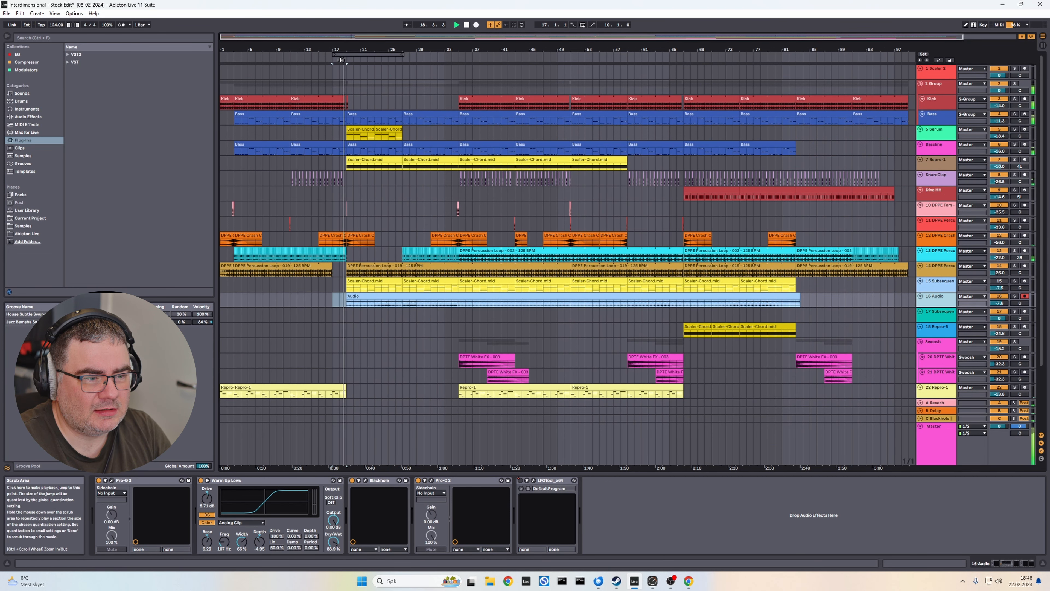
key("space")
left_click_drag(362, 205, 245, 210)
key("Delete")
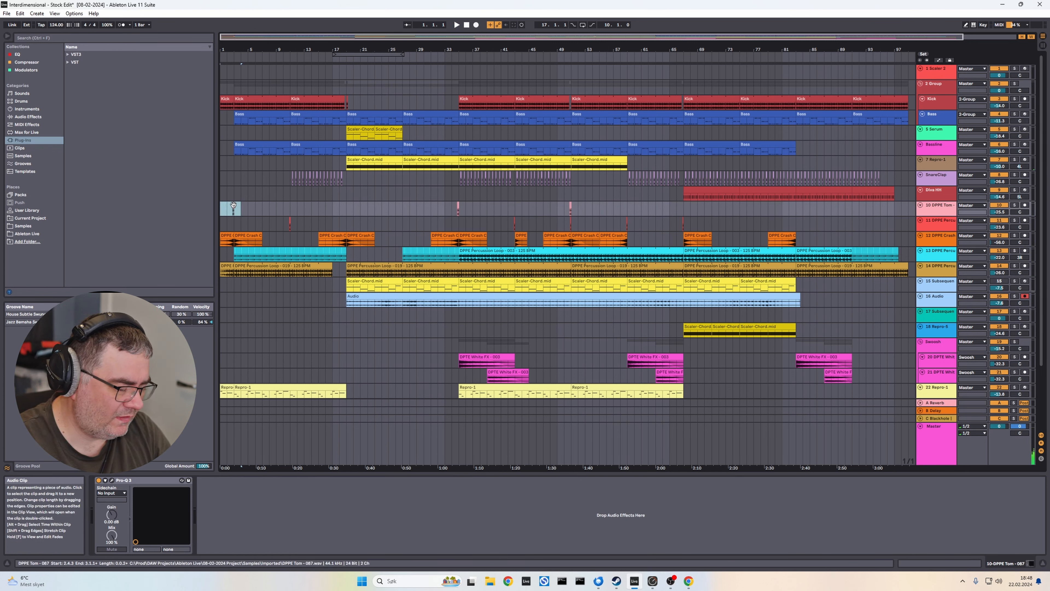
left_click_drag(234, 205, 344, 209)
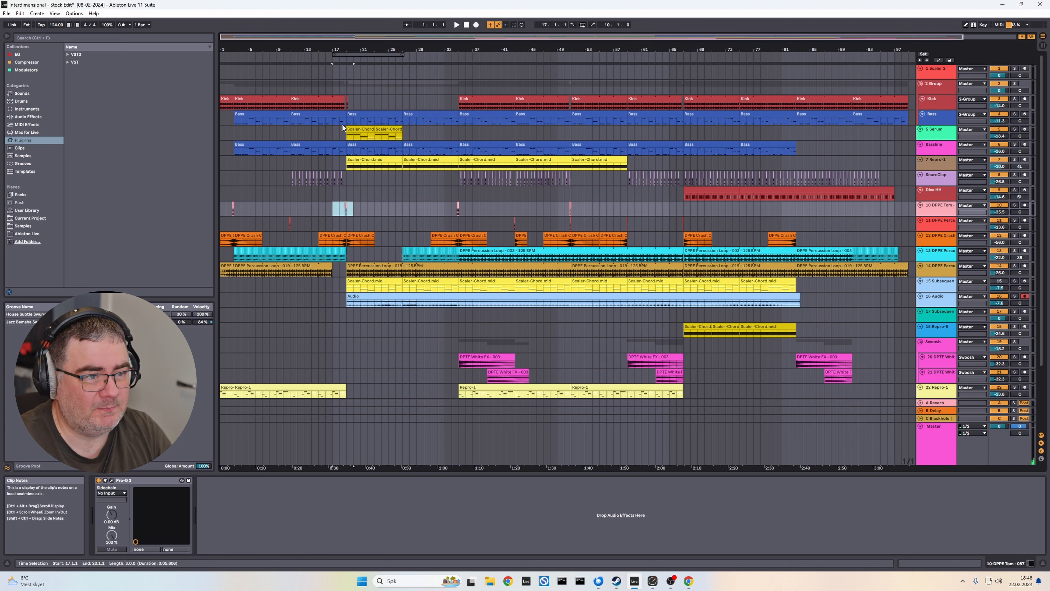
- Try deleting the 8 bars of time from bar 35 to bar 43, and undo the deletion
left_click(361, 57)
left_click(362, 58)
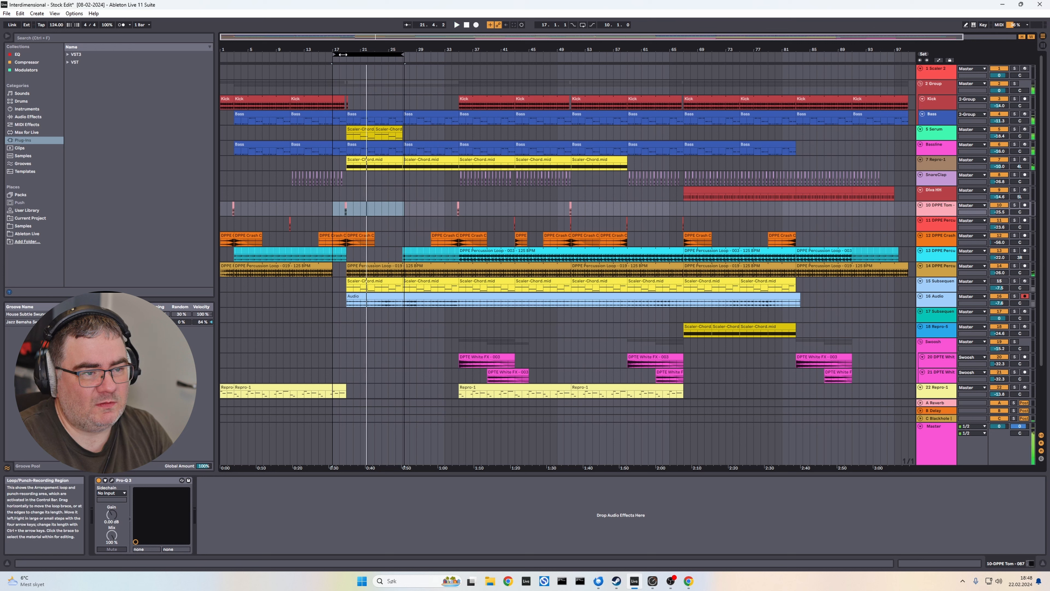
left_click_drag(348, 53, 471, 88)
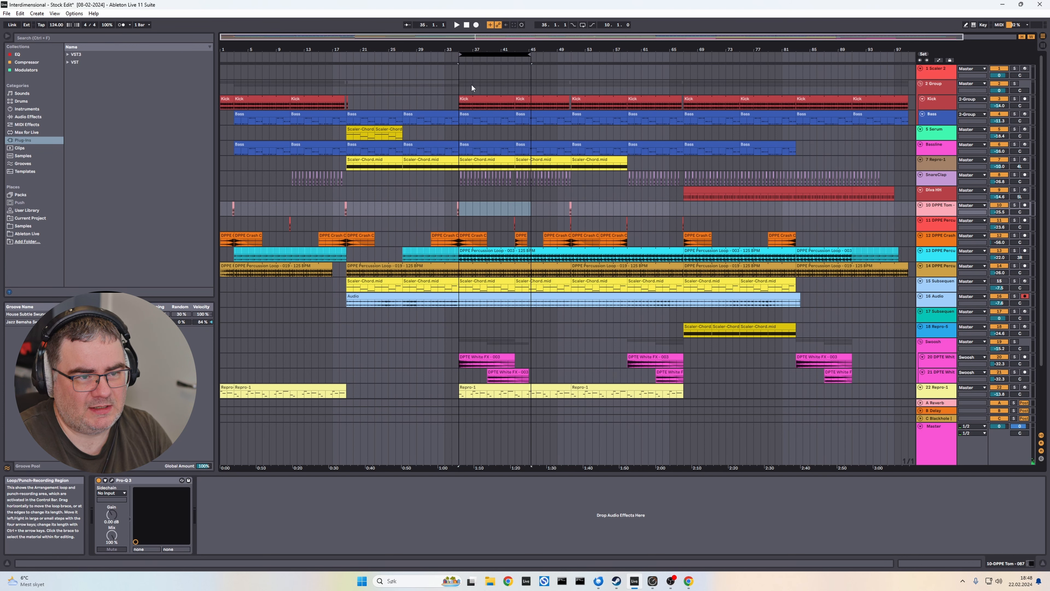
left_click_drag(530, 55, 513, 57)
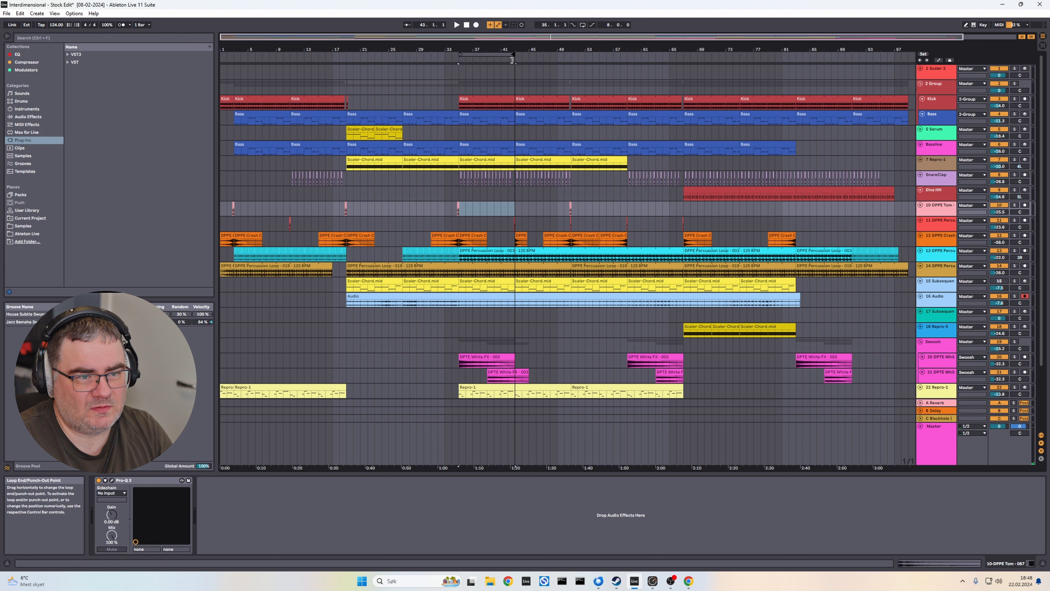
left_click(466, 55)
left_click(20, 13)
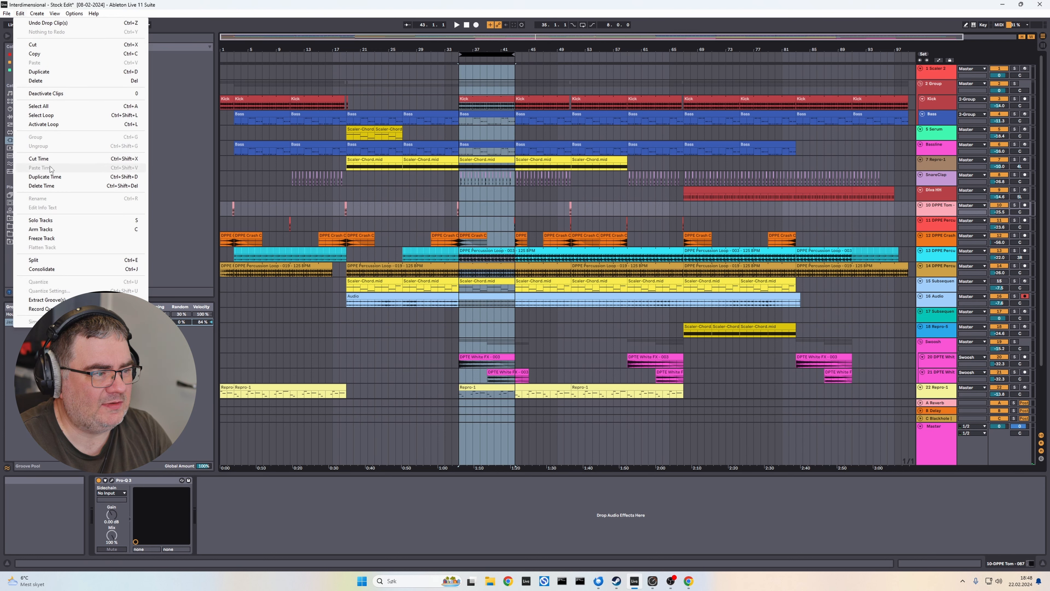
left_click(46, 186)
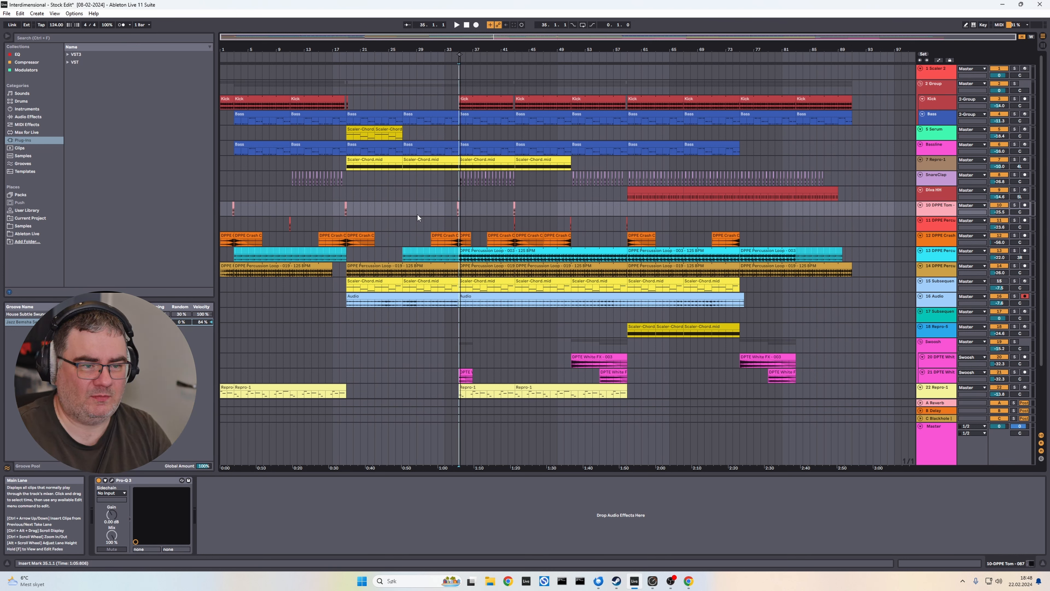
key("ctrl+z")
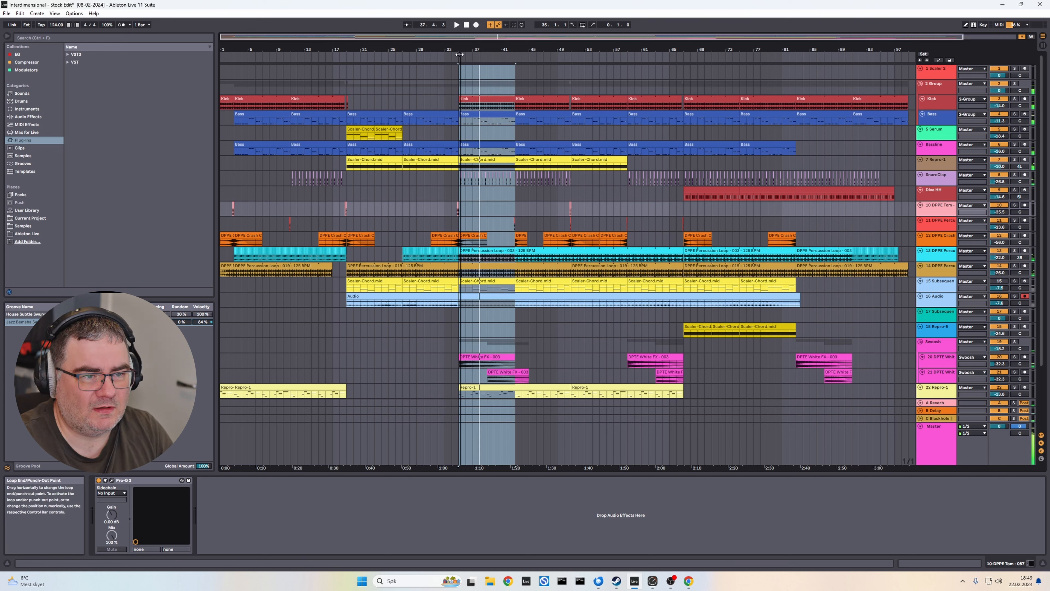
- Set a 3-bar loop starting at 17.3 and play the transition into the breakdown
mouse_move(462, 56)
left_mouse_down()
mouse_move(305, 59)
mouse_move(334, 58)
mouse_move(350, 39)
mouse_move(352, 55)
mouse_move(339, 55)
mouse_move(385, 56)
mouse_move(330, 55)
mouse_move(374, 60)
left_mouse_up()
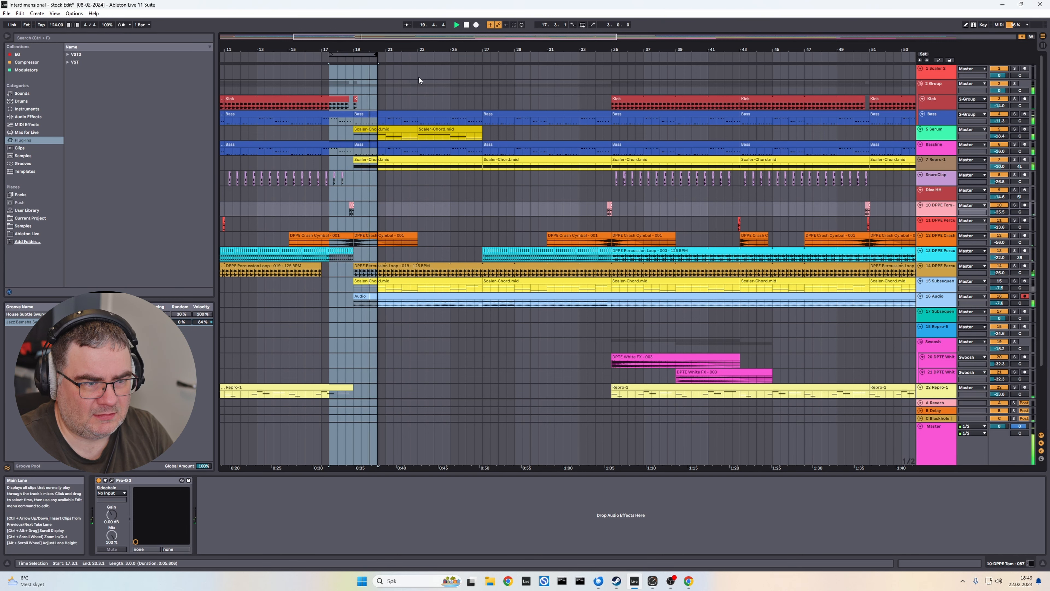
left_click(441, 202)
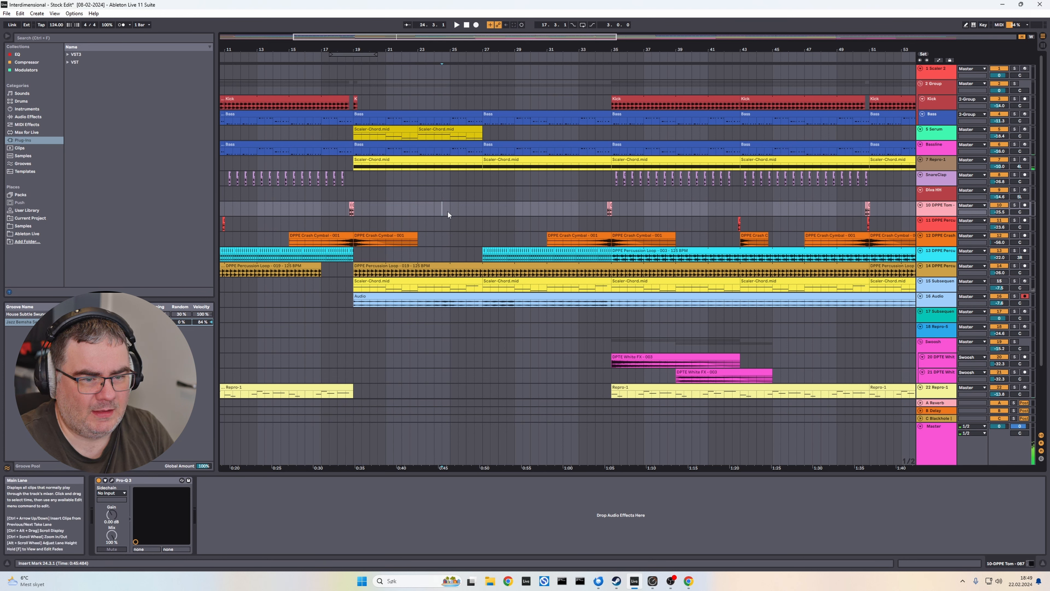
- Split the Audio track's clip at bar 35 and delete its part from bar 19 to bar 35
left_click(611, 303)
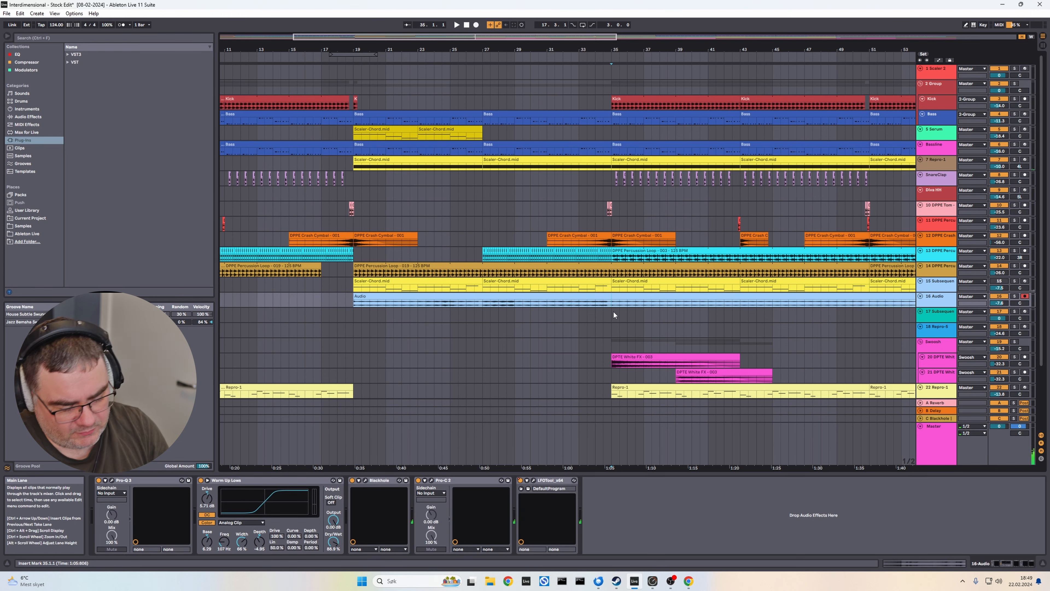
left_click(574, 296)
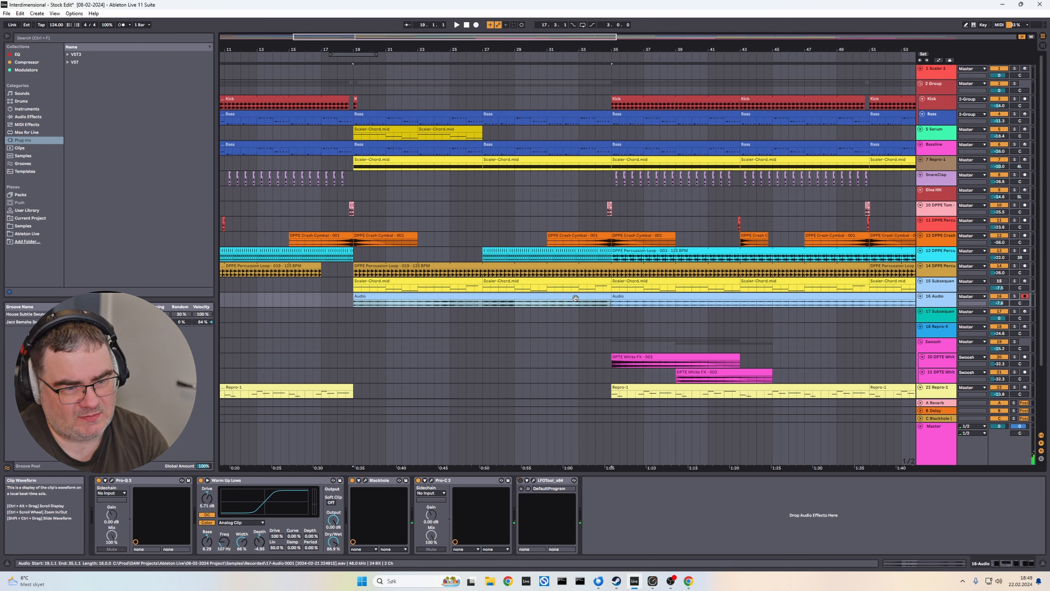
key("Delete")
left_click(562, 312)
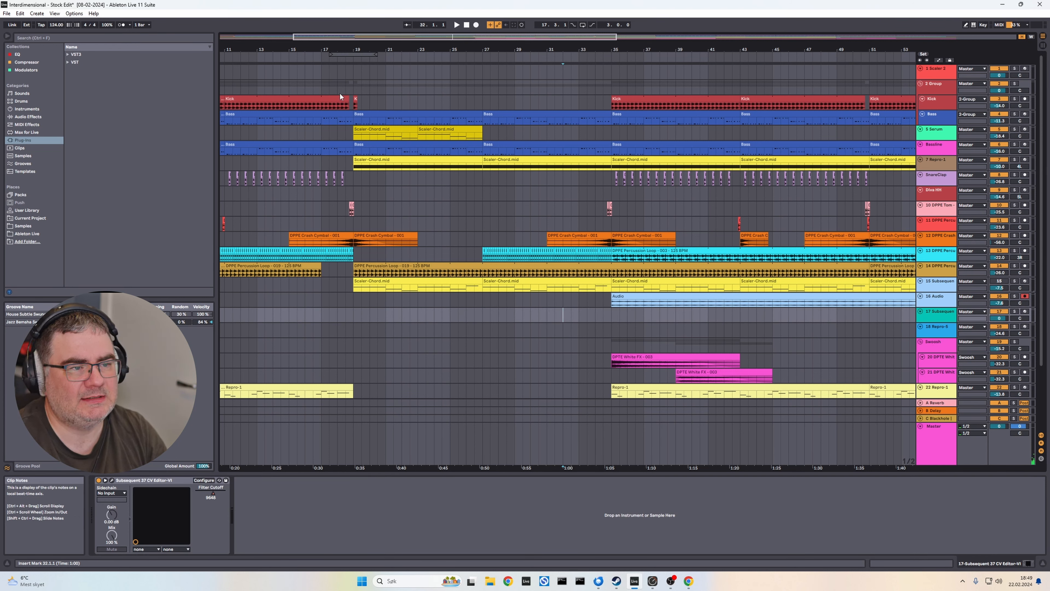
- Play the transition and duplicate the two Serum chord clips from bars 19 to 27 so they extend to bar 35
left_click(348, 55)
key("space")
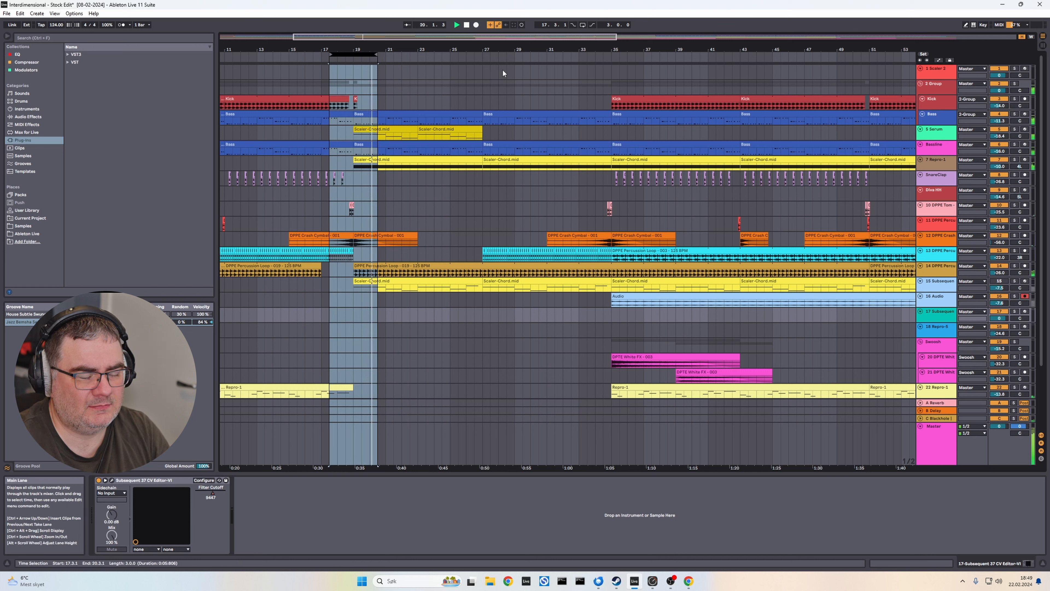
left_click(401, 132)
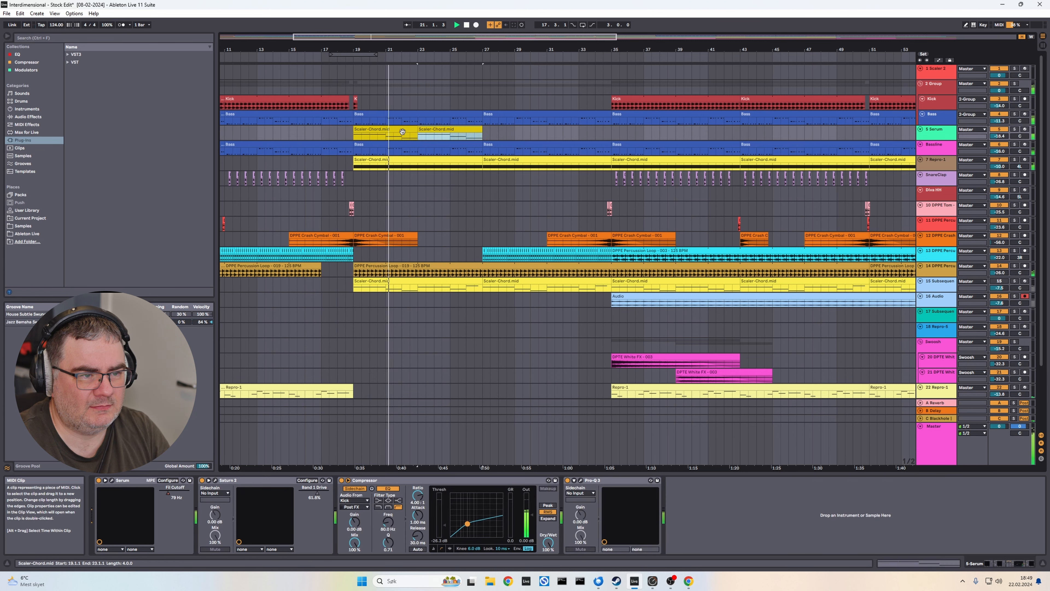
key("ctrl+d")
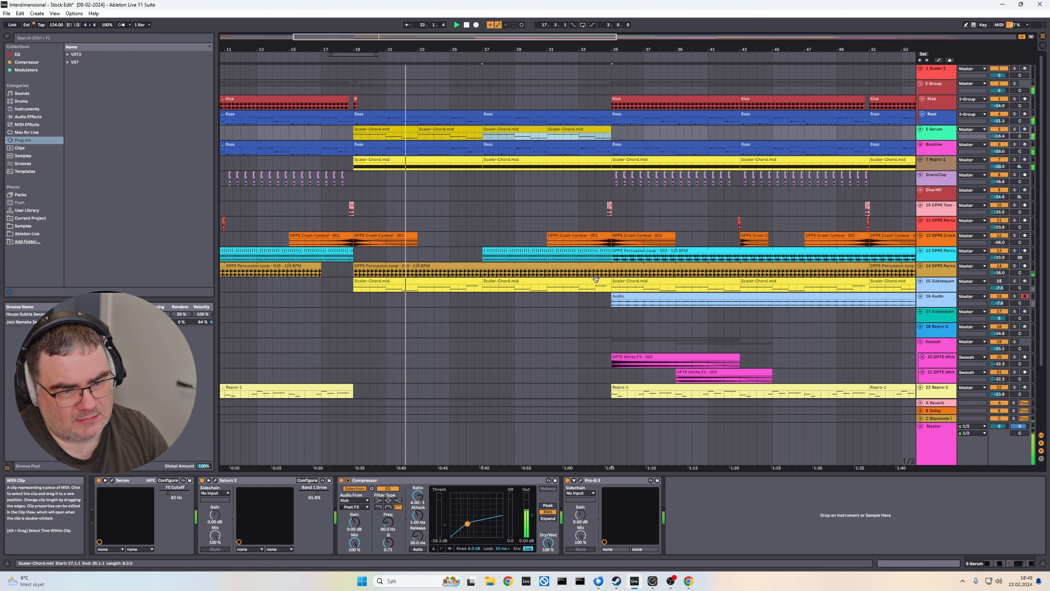
- Unfold the Audio track and give its clip at bar 35 a fade-in about 7 bars long
double_click(937, 299)
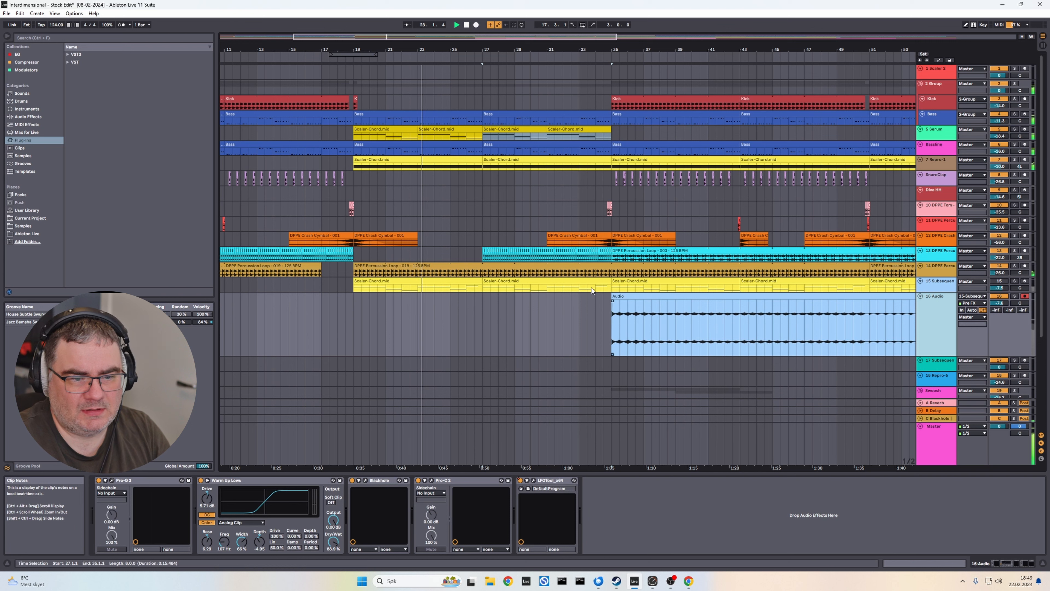
left_click_drag(613, 300, 724, 305)
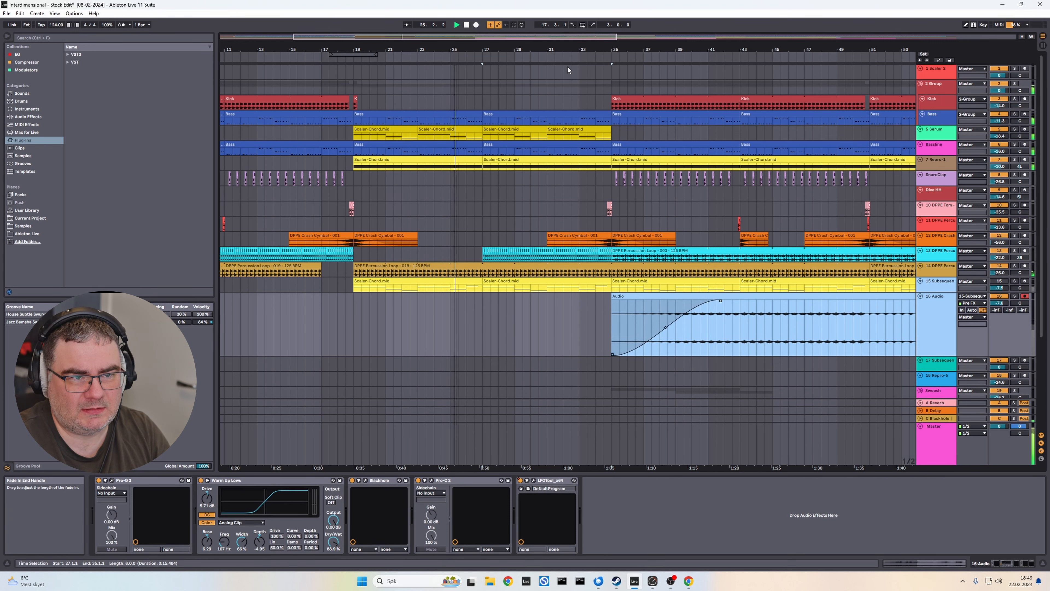
- Display the Master track's Utility Stereo Width automation and examine it across the whole arrangement
scroll(568, 68, "down", 5)
scroll(532, 251, "down", 1)
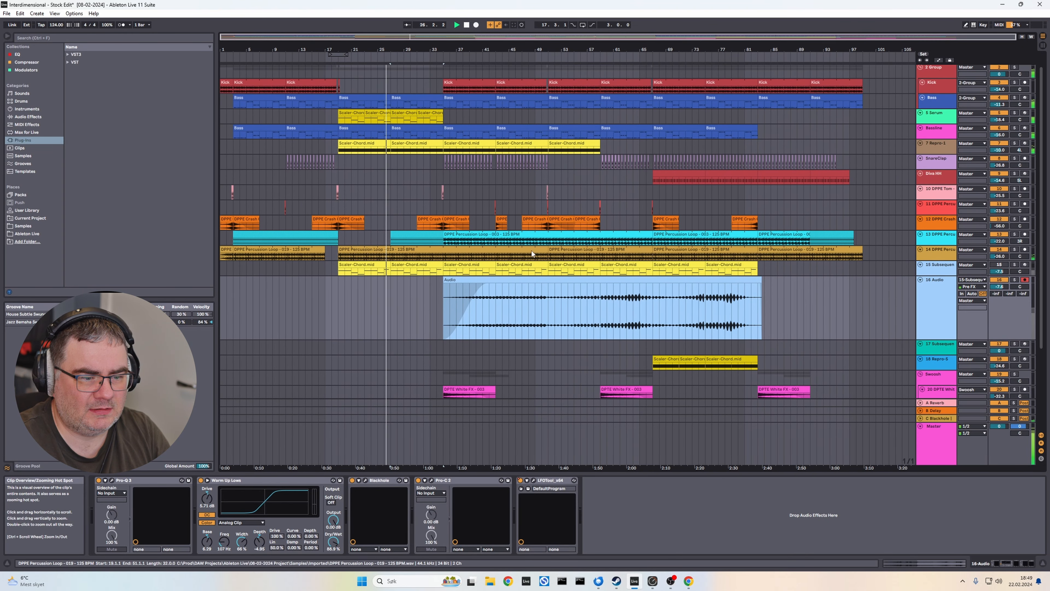
scroll(532, 254, "down", 3)
key("a")
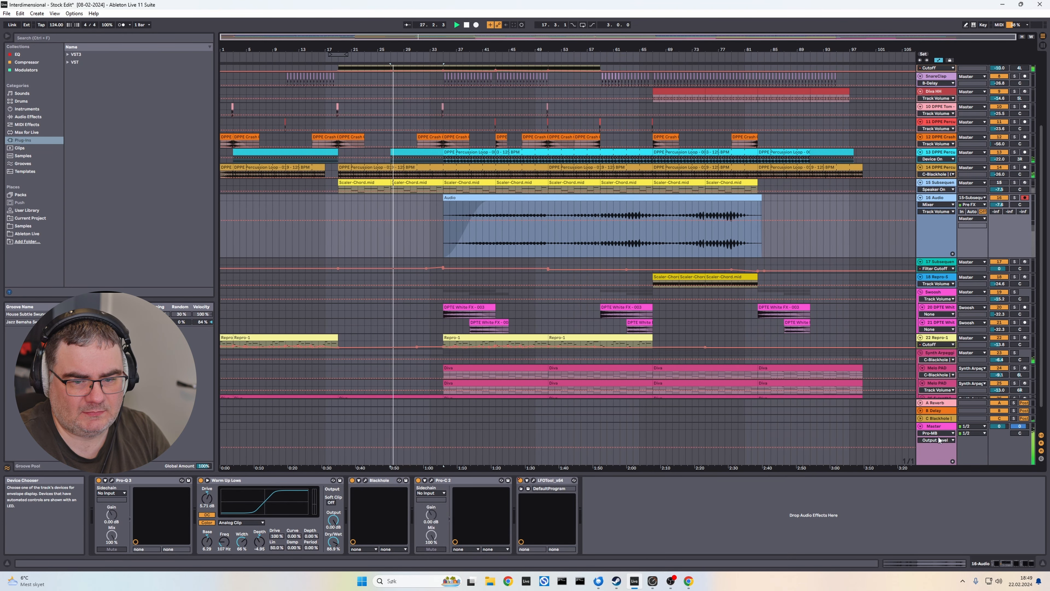
left_click(939, 439)
left_click(926, 450)
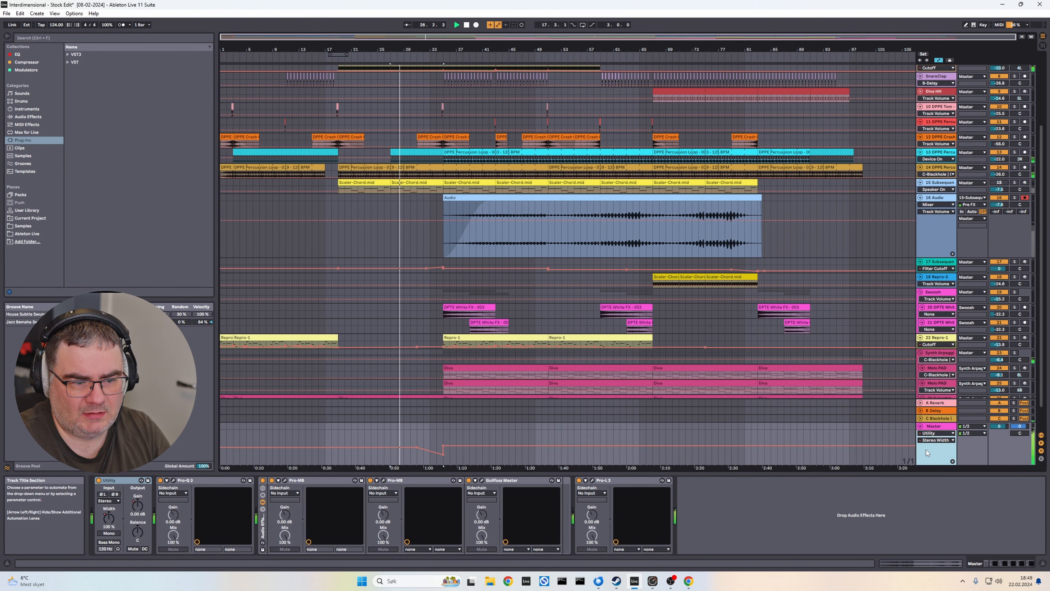
left_click(934, 441)
left_click(935, 440)
key("a")
key("a")
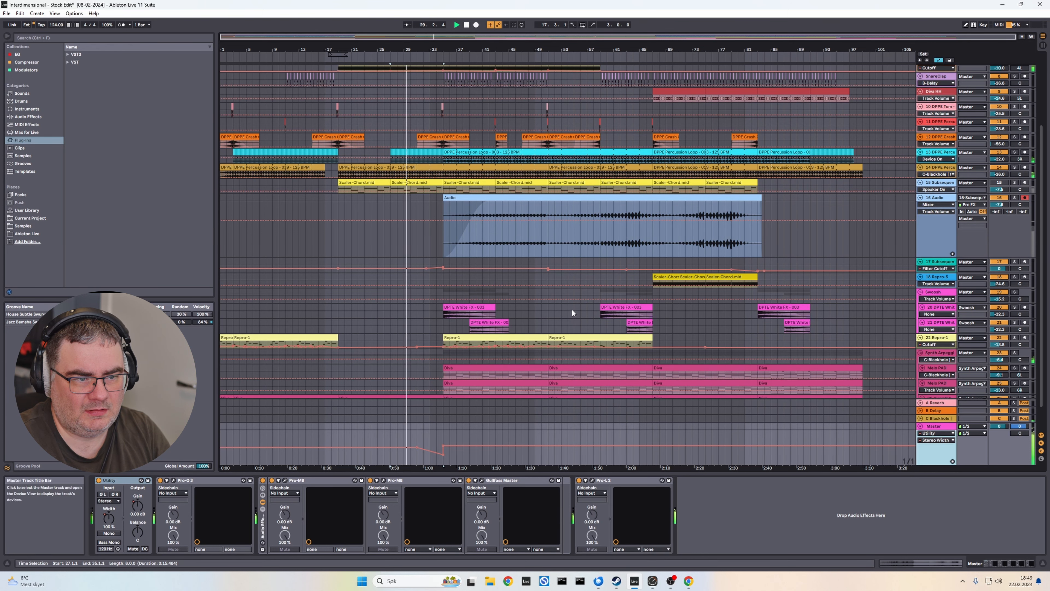
key("w")
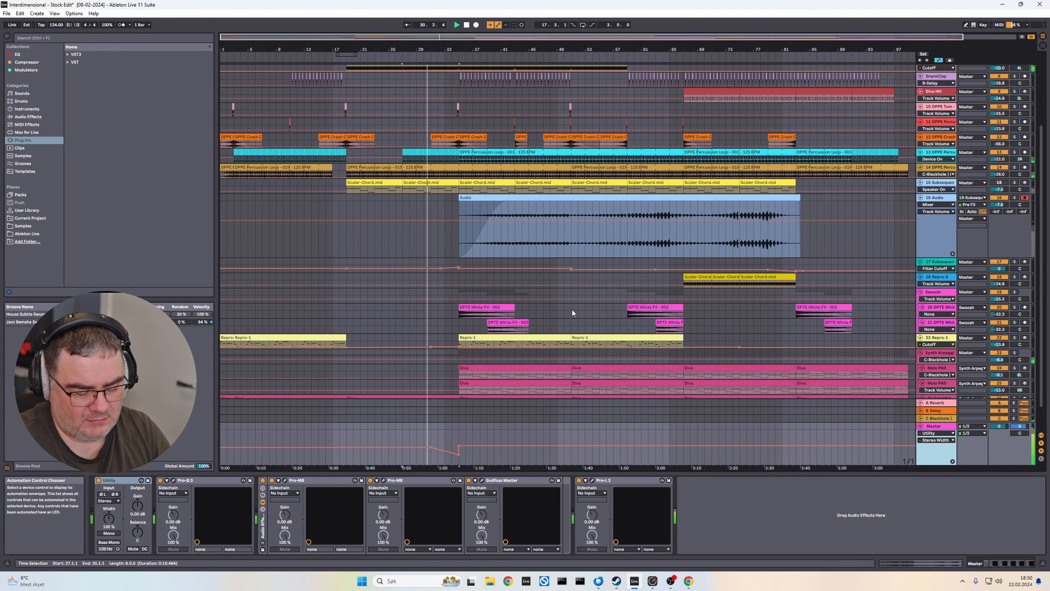
- Hide the automation lanes, fit the tracks in view and listen to the transition from bar 27 into bar 35
key("a")
key("h")
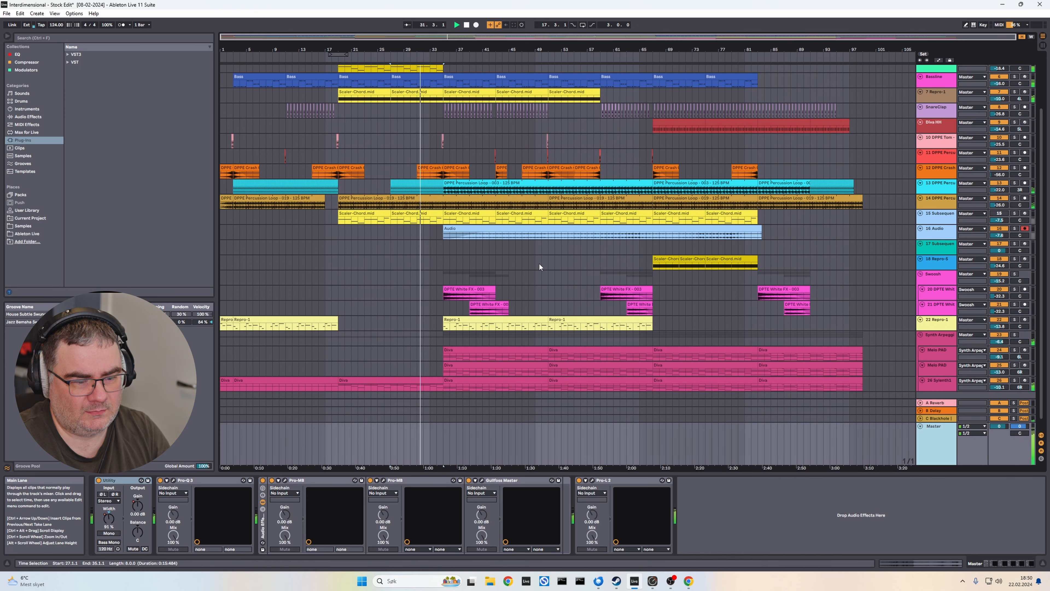
scroll(444, 202, "up", 3)
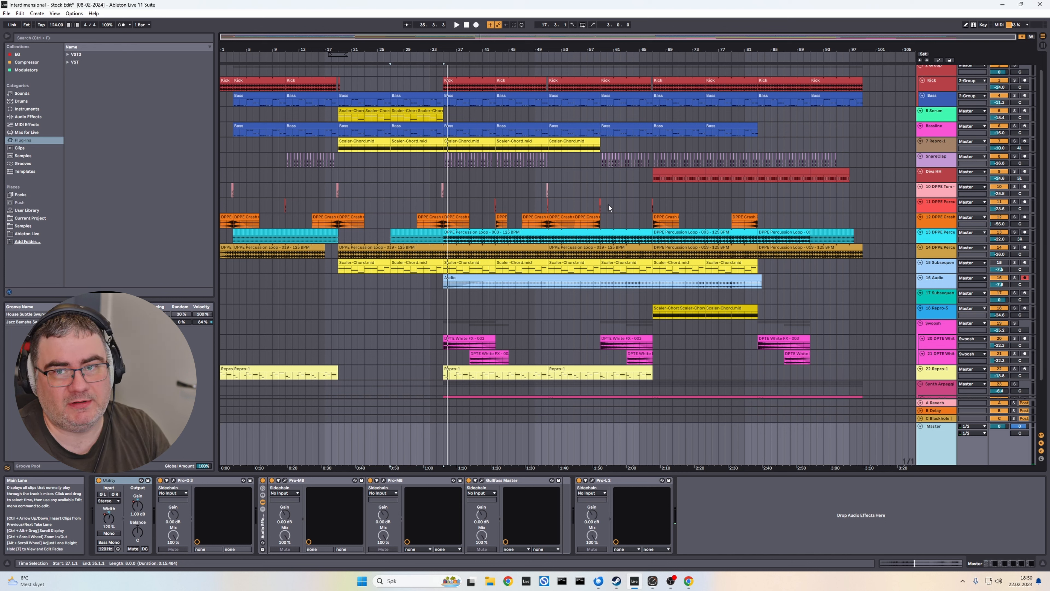
key("space")
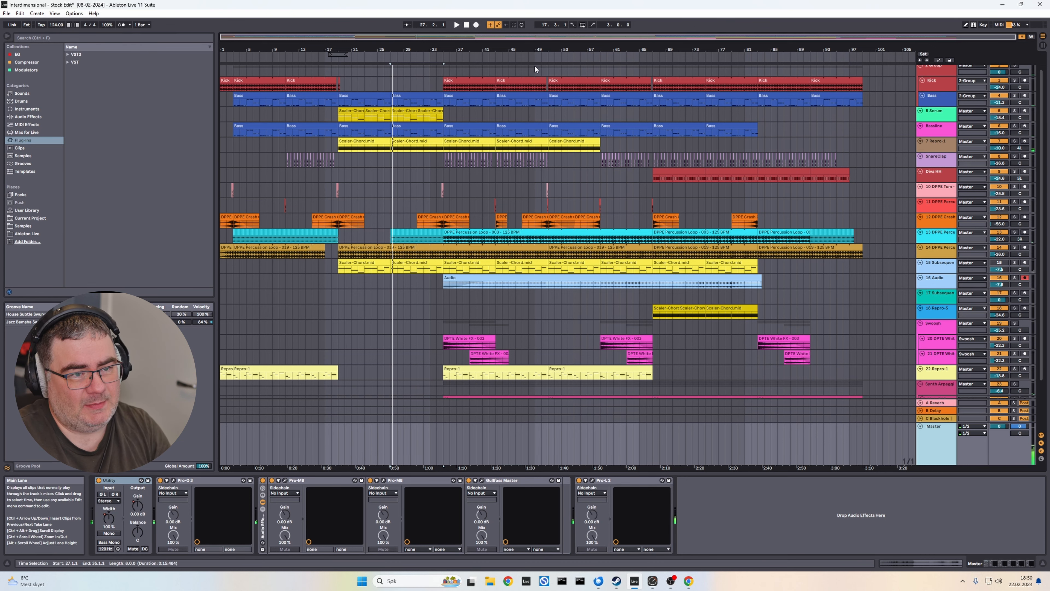
- Move the three-bar loop to start at bar 34 and play the transition into bar 35
left_click_drag(516, 38, 515, 89)
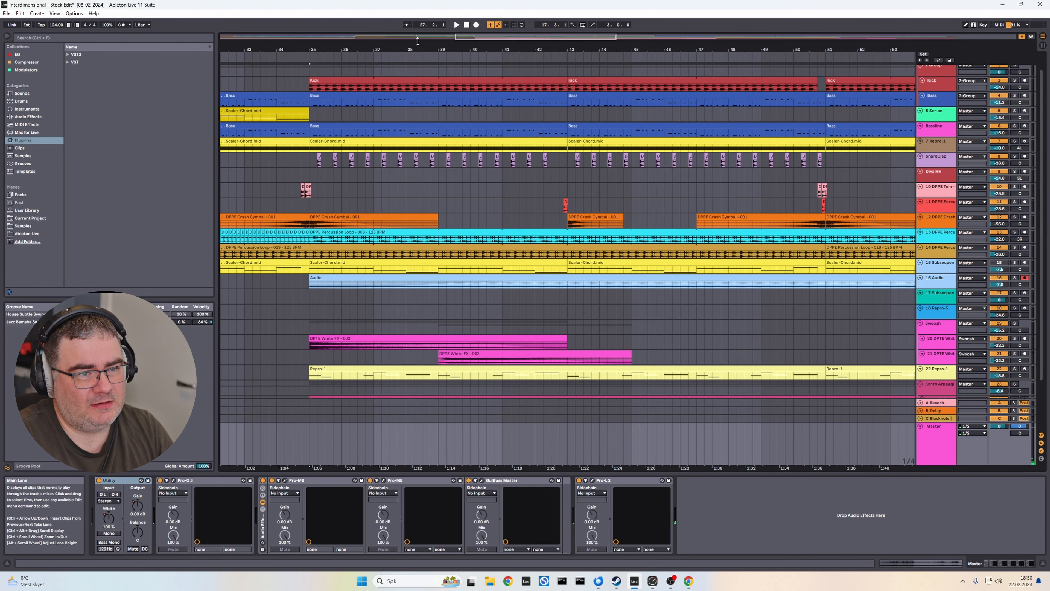
left_click_drag(574, 38, 573, 12)
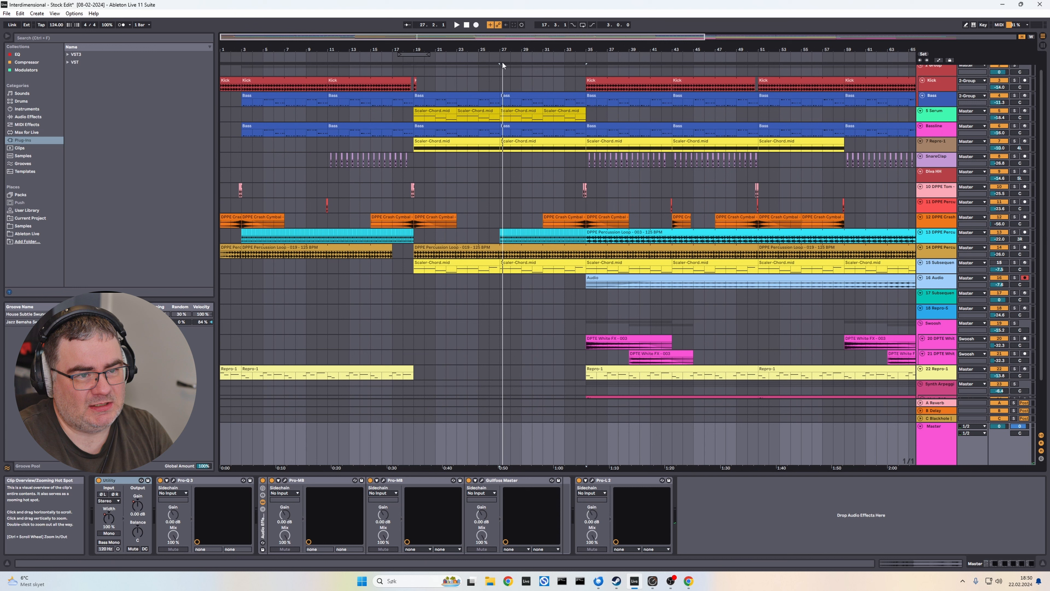
left_click_drag(420, 54, 598, 74)
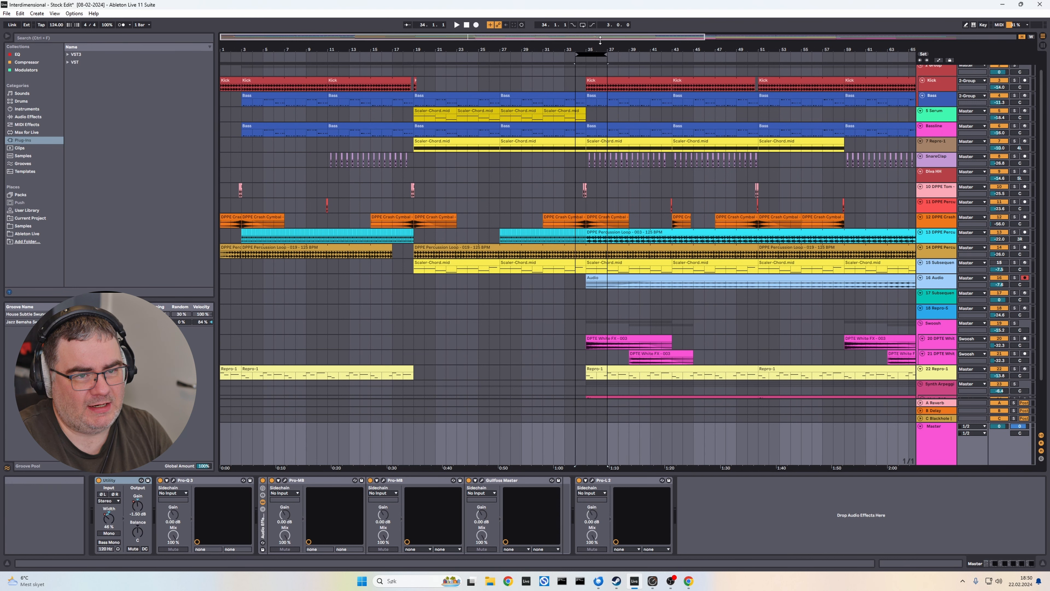
left_click_drag(604, 38, 556, 68)
key("space")
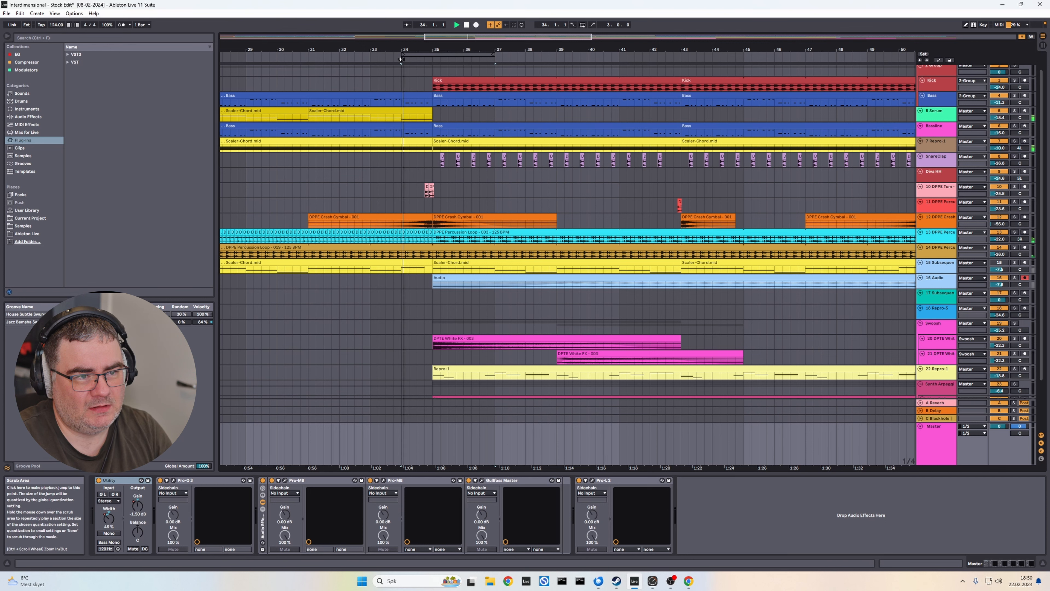
key("space")
- In the clips ending at bar 35, shorten the Repro-1 chord clip's D2 note to end at 34.4.1 and delete the Bassline clip's last note
double_click(449, 144)
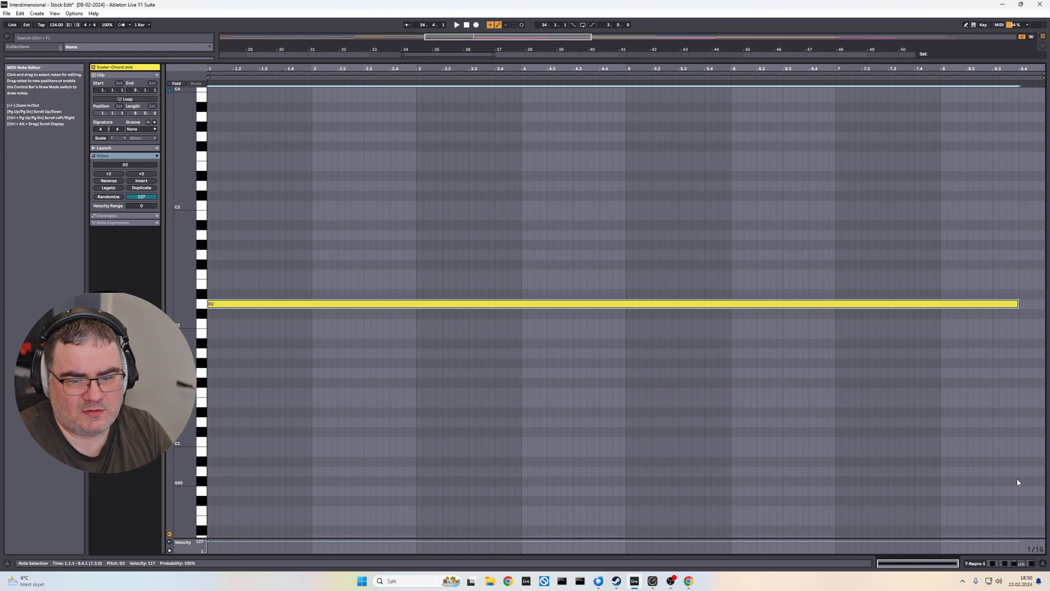
left_click(1043, 563)
double_click(449, 137)
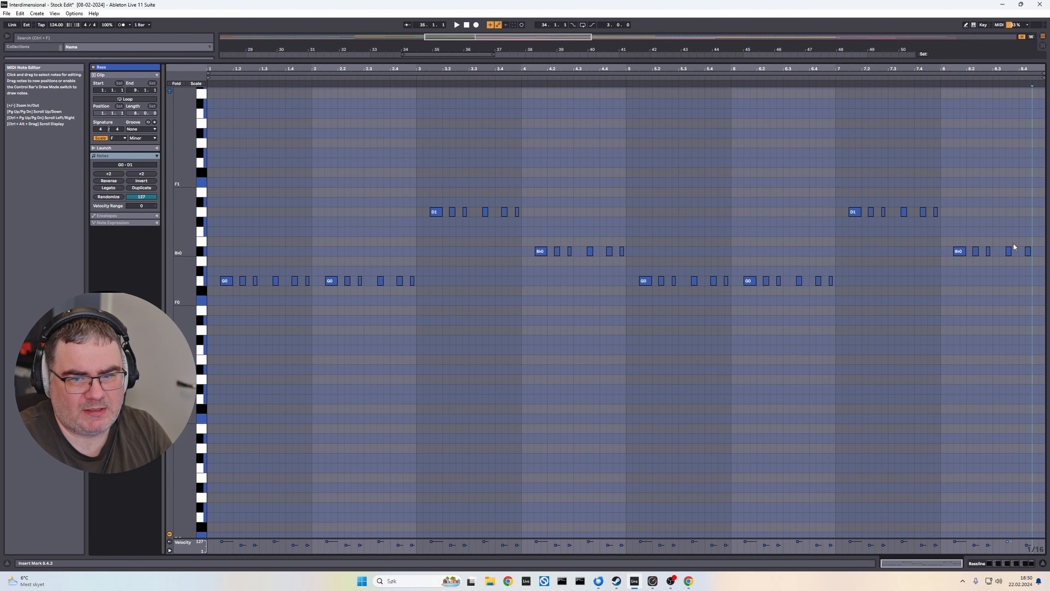
left_click_drag(1017, 245, 1044, 259)
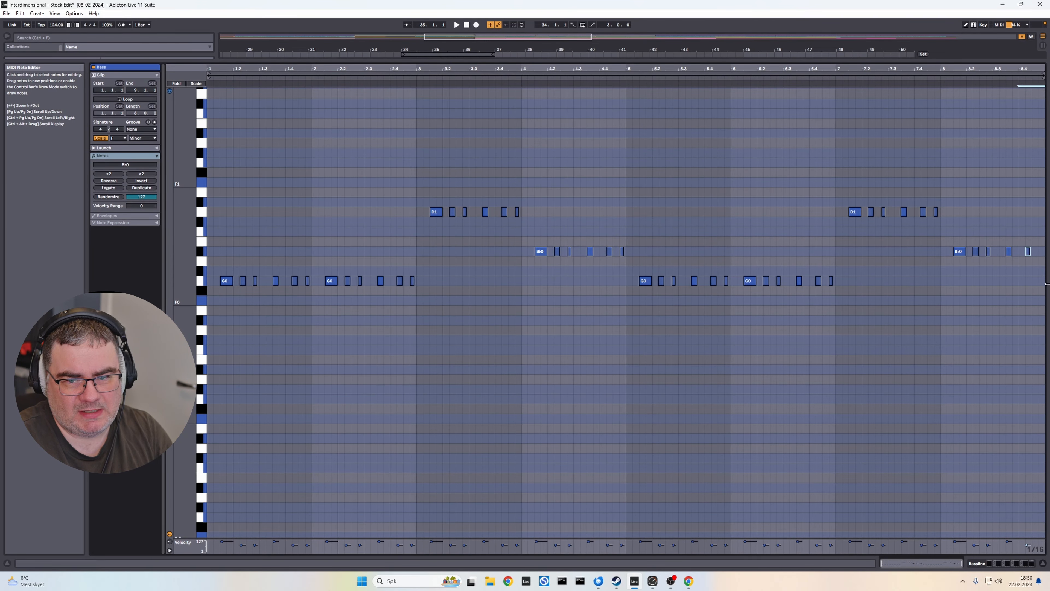
key("Delete")
left_click(996, 563)
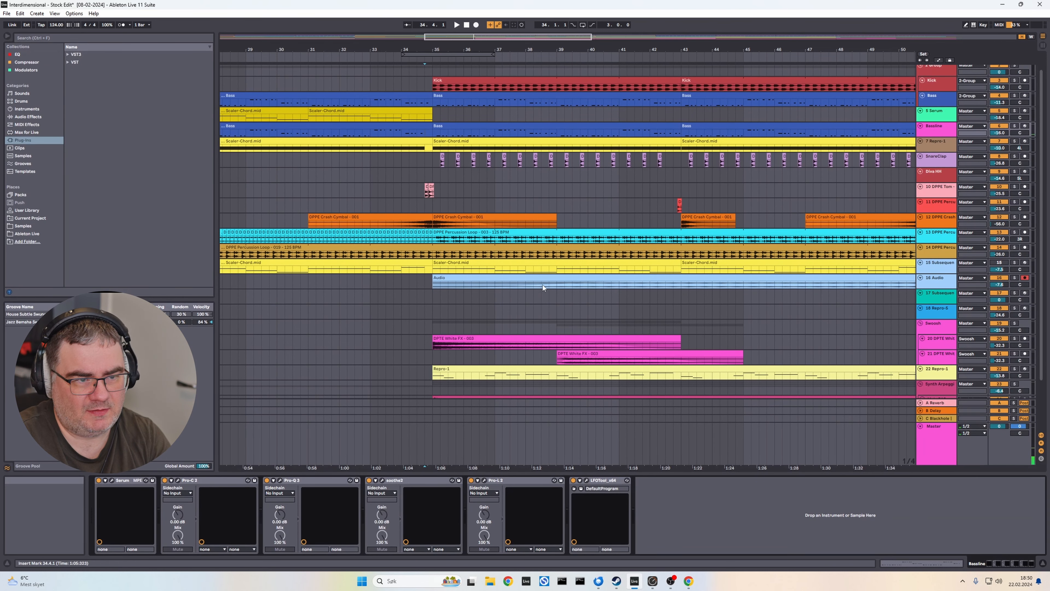
- Shorten the final A#0 note of the Serum chord clip before bar 35 so it ends at 34.4.3
left_click(426, 103)
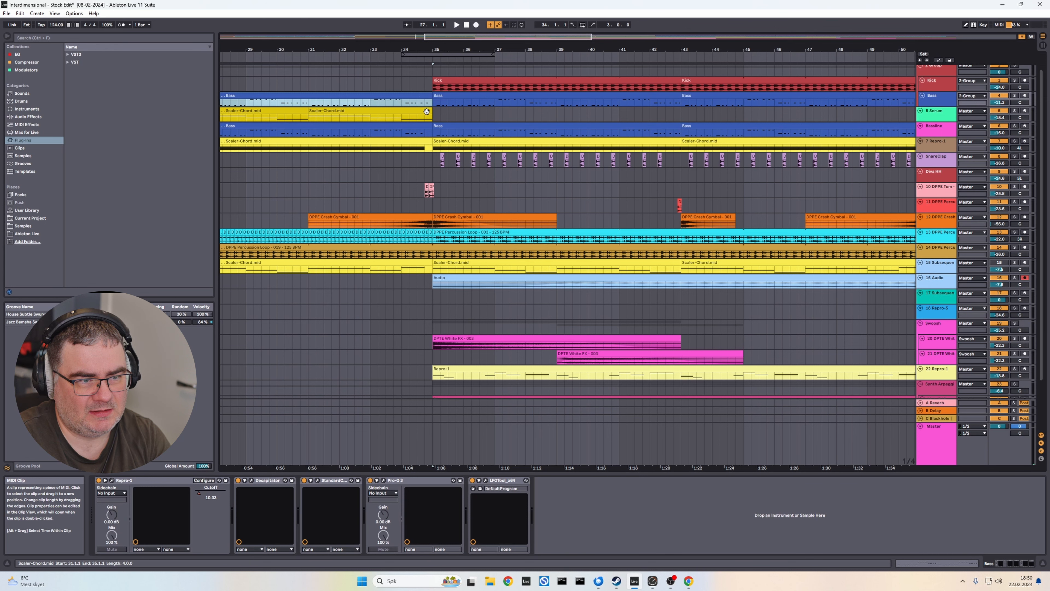
double_click(413, 116)
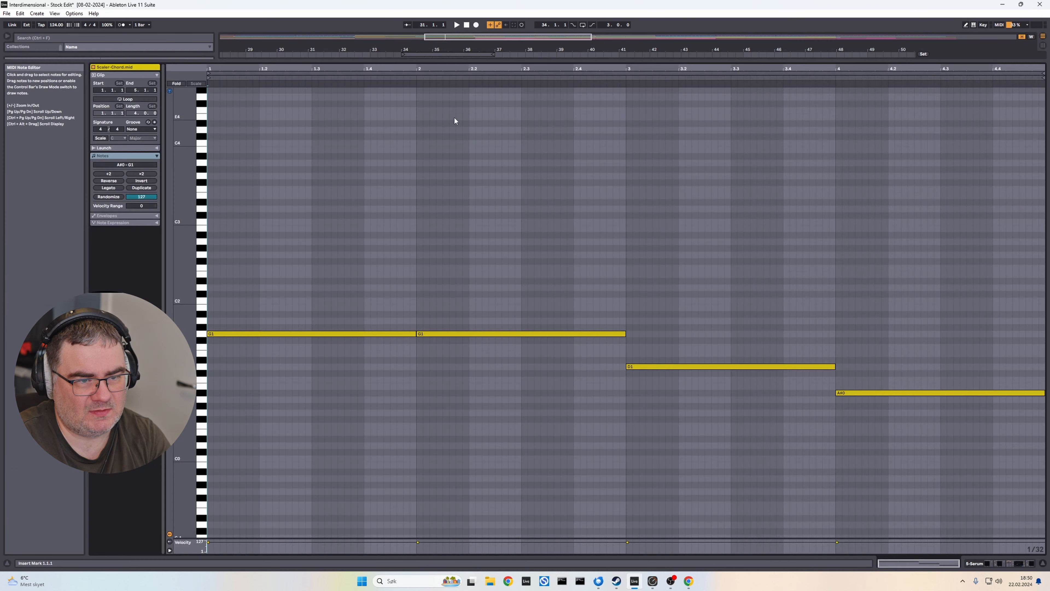
left_click(994, 563)
- Shorten the last chord's three notes in the Sylenth1 track's clip before bar 35 so they end at 34.4.1
scroll(430, 376, "down", 2)
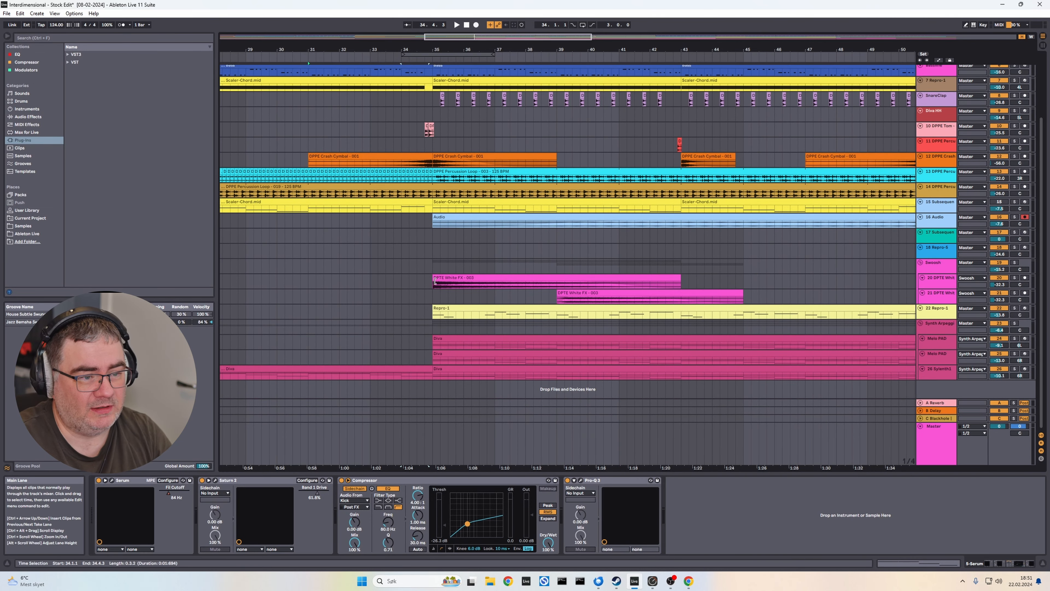
double_click(429, 376)
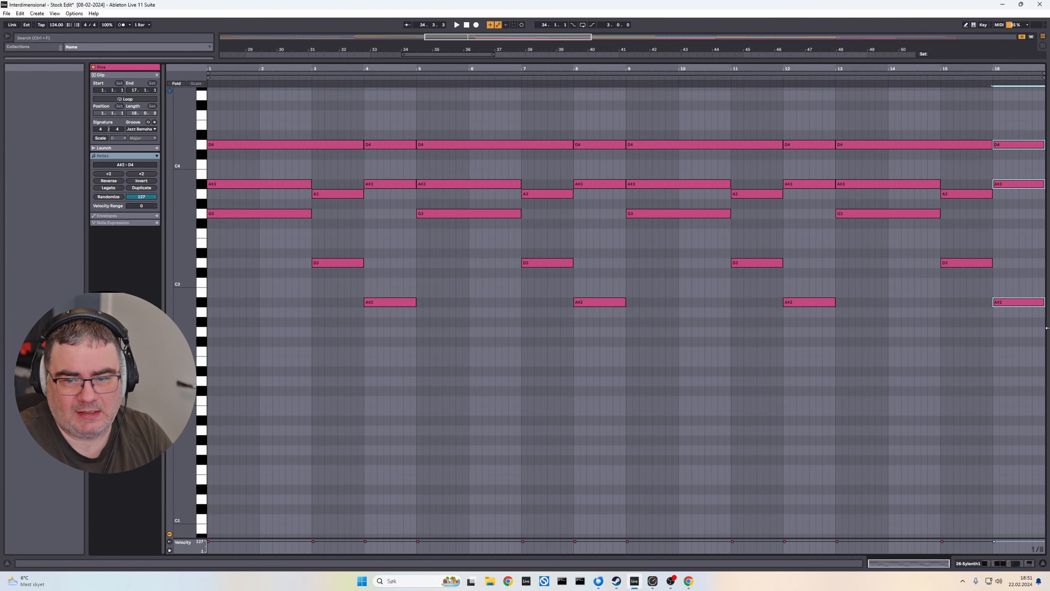
left_click_drag(1043, 300, 1032, 301)
left_click(1019, 563)
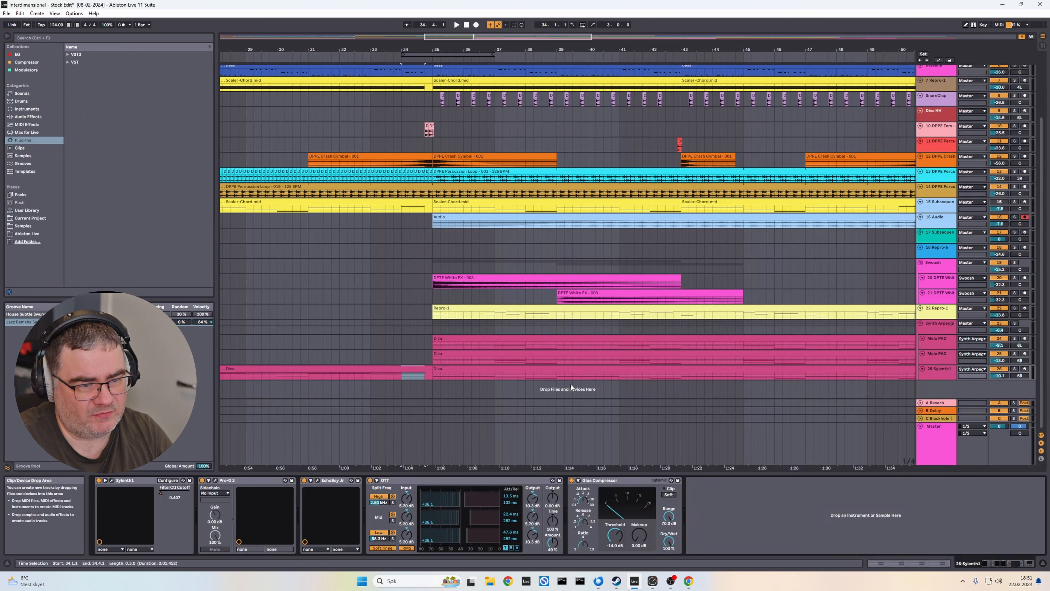
- Cut out the last beat before bar 35, from 34.4.1 to 35.1.1, in both percussion loop tracks
left_click(400, 284)
left_click(428, 188)
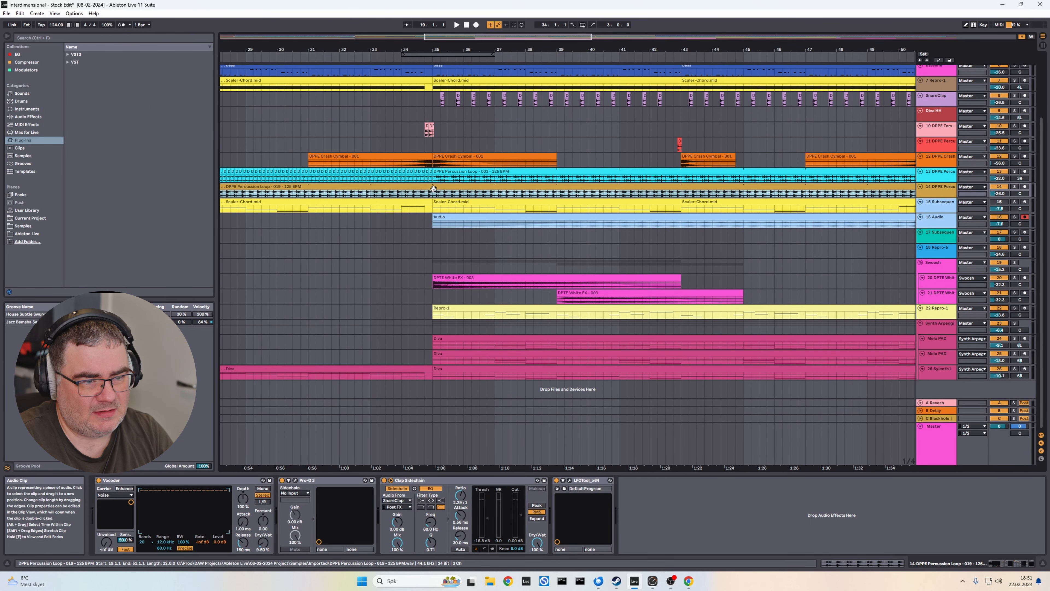
left_click(434, 196)
key("ctrl+e")
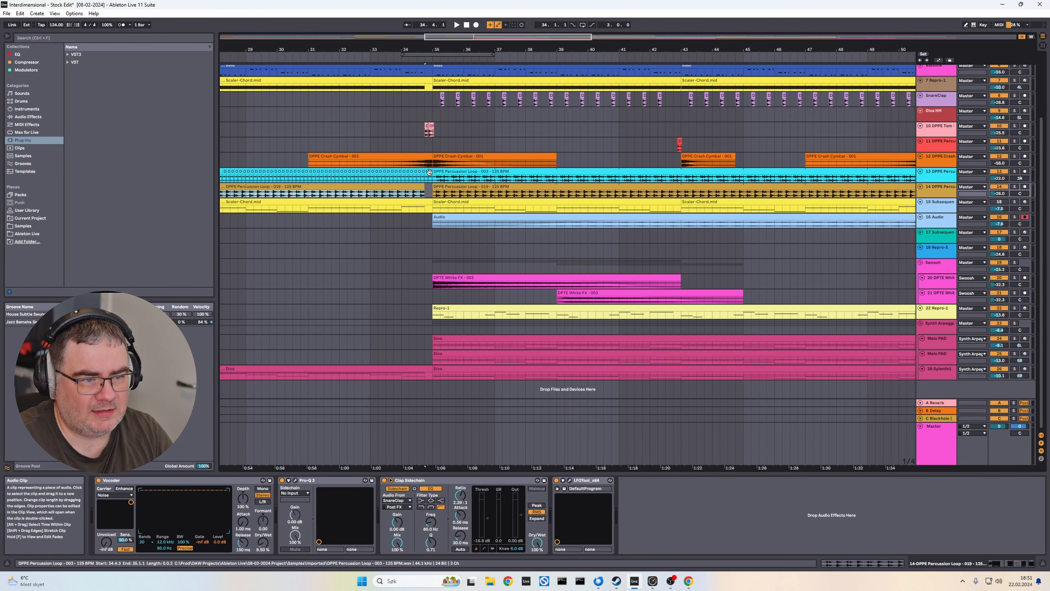
left_click_drag(425, 176, 430, 180)
left_click(430, 180)
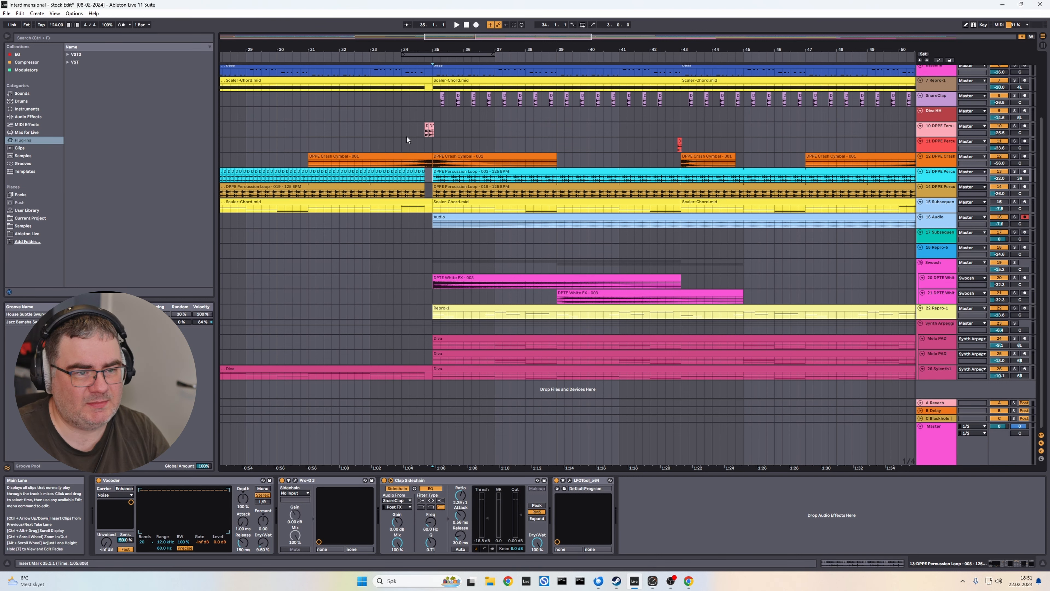
- Unfold the Tom track and lengthen the fade-out of the second tom clip before bar 35
left_click_drag(474, 37, 481, 81)
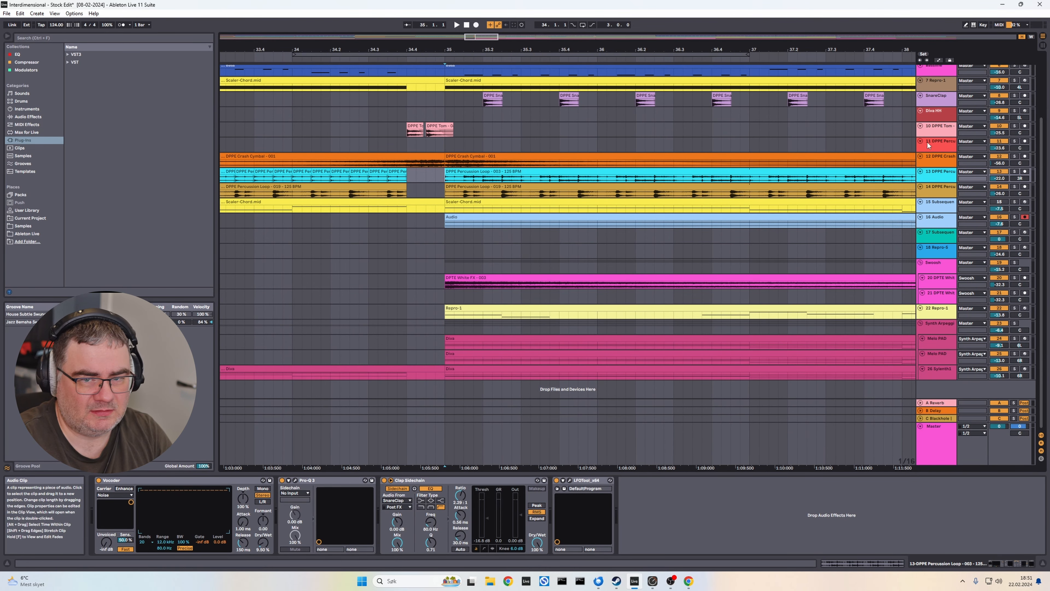
left_click(932, 136)
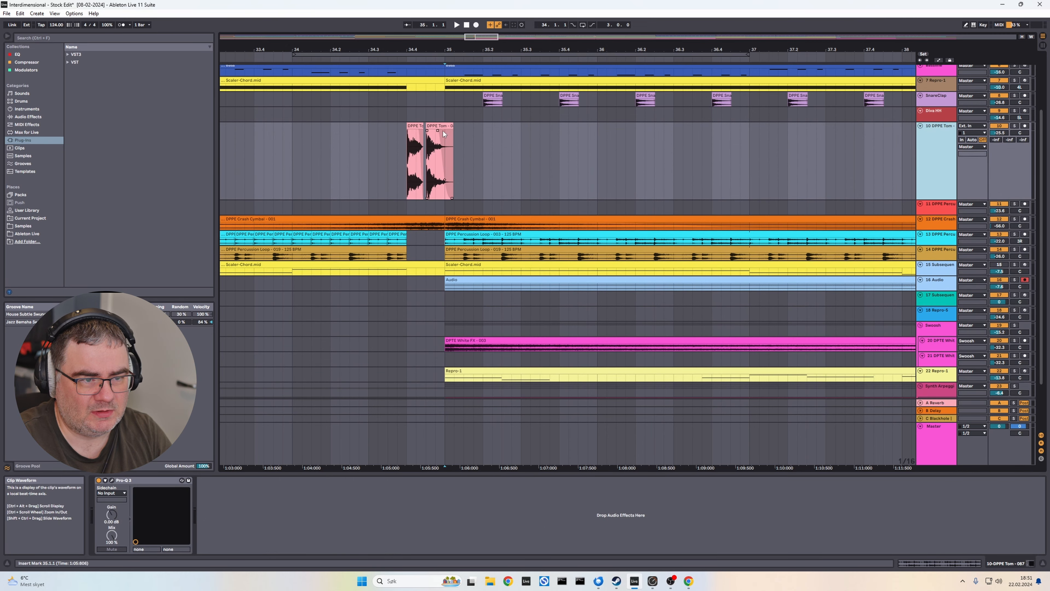
left_click_drag(438, 131, 433, 130)
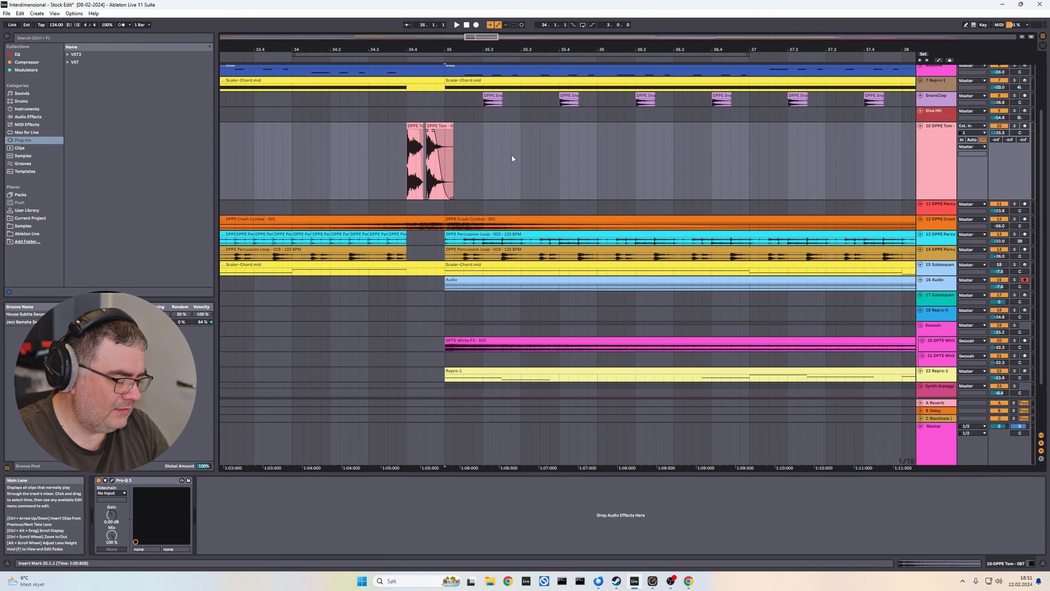
key("a")
key("w")
key("h")
key("a")
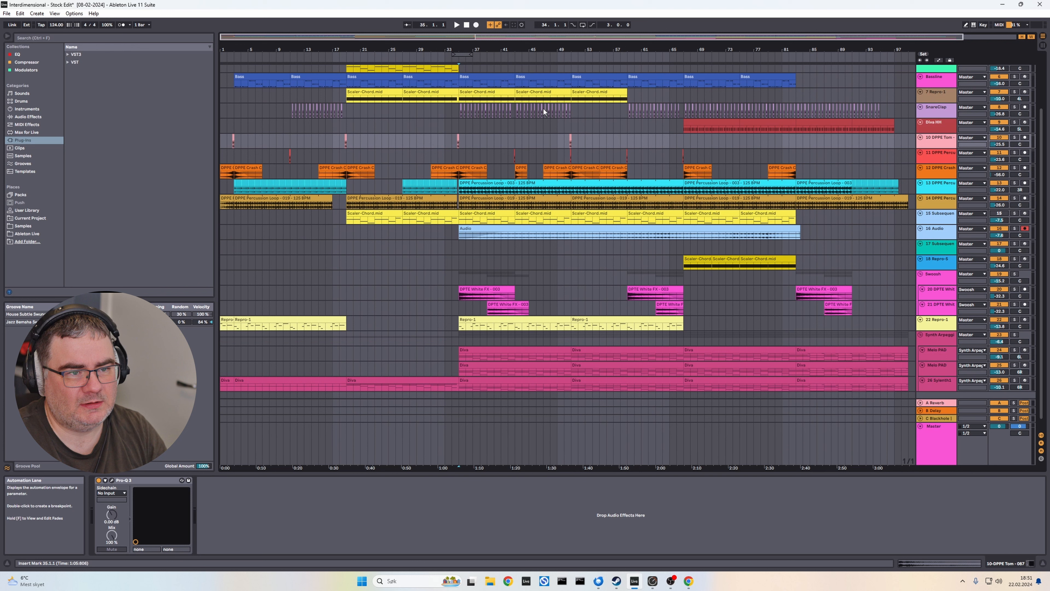
- Play the loop from bar 34 to 37, delete the tom clips around bar 35 and replay the loop
left_click(461, 53)
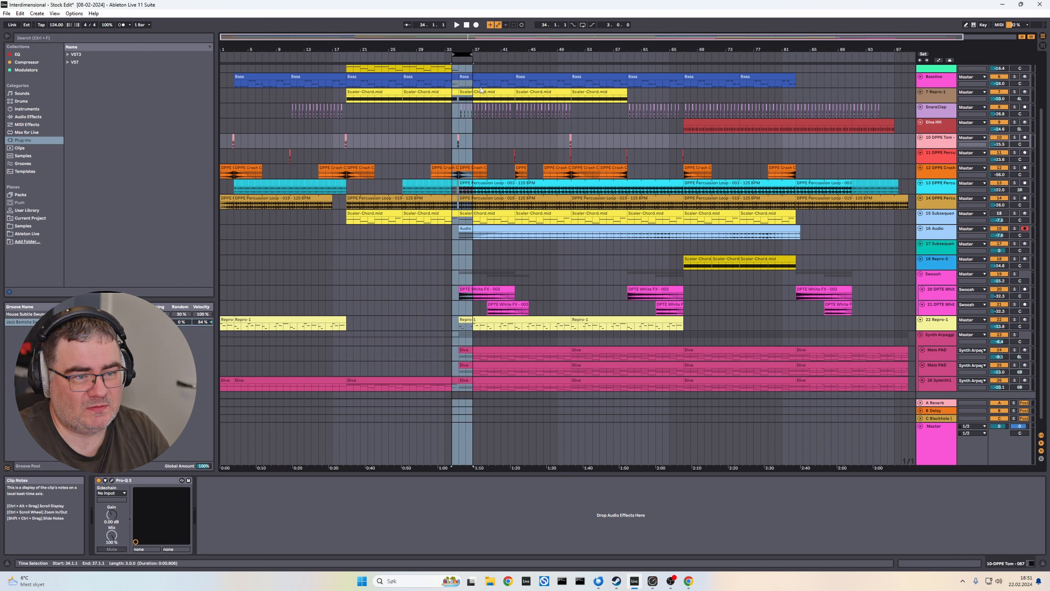
key("space")
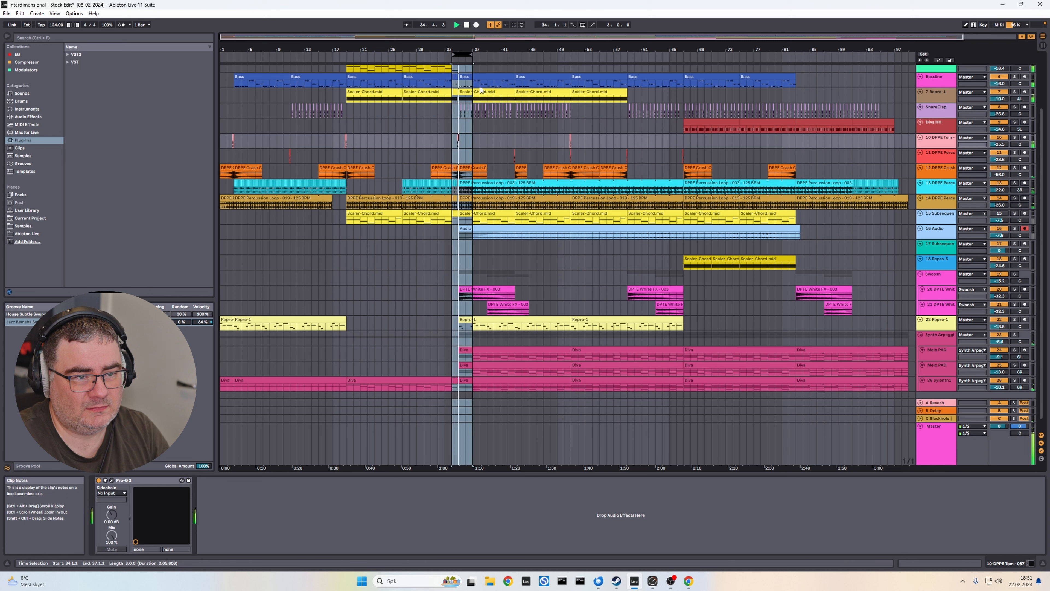
key("space")
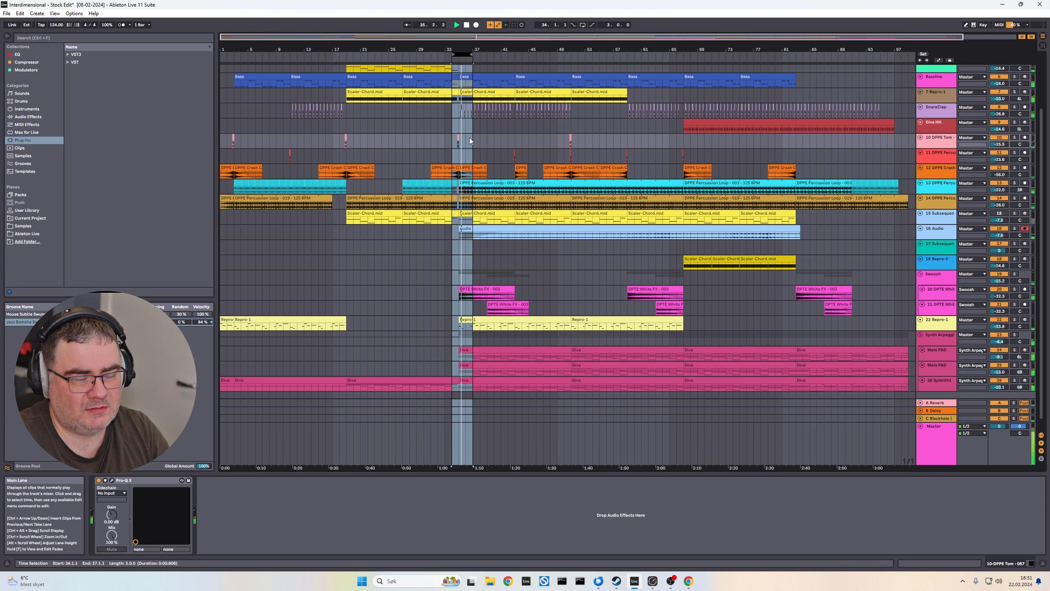
left_click_drag(484, 140, 411, 138)
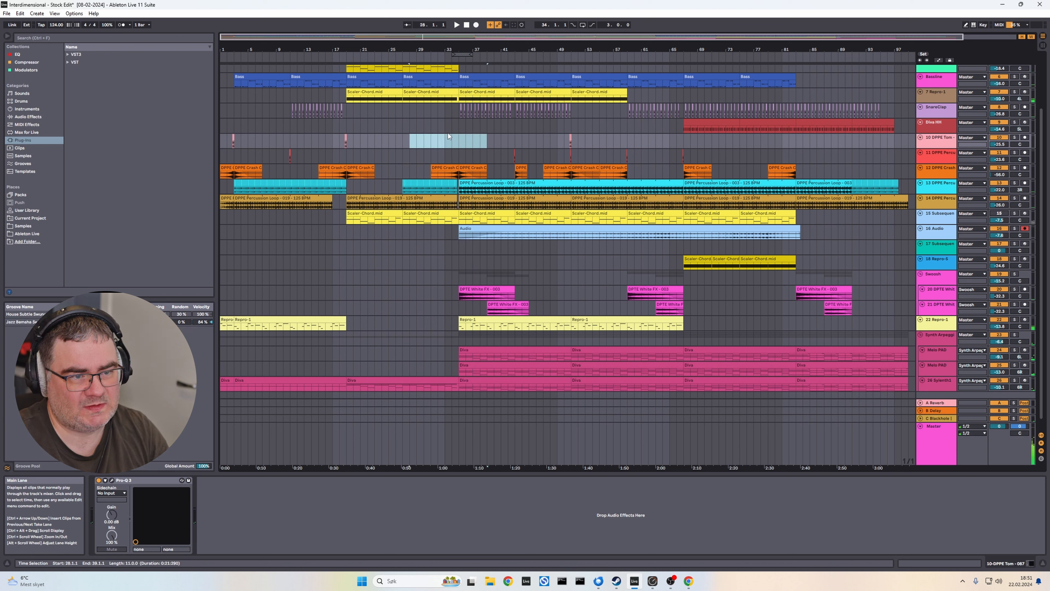
left_click(464, 55)
key("space")
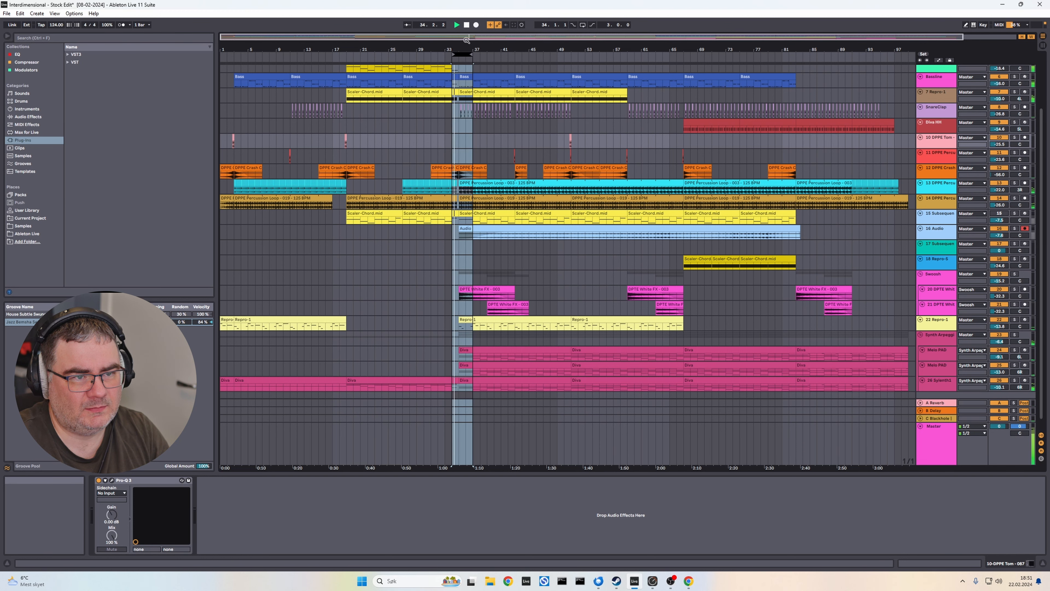
- Shorten the D2 note in the Repro-1 chord clip before bar 35 further so it ends at 34.3.1
left_click_drag(470, 36, 480, 66)
double_click(474, 92)
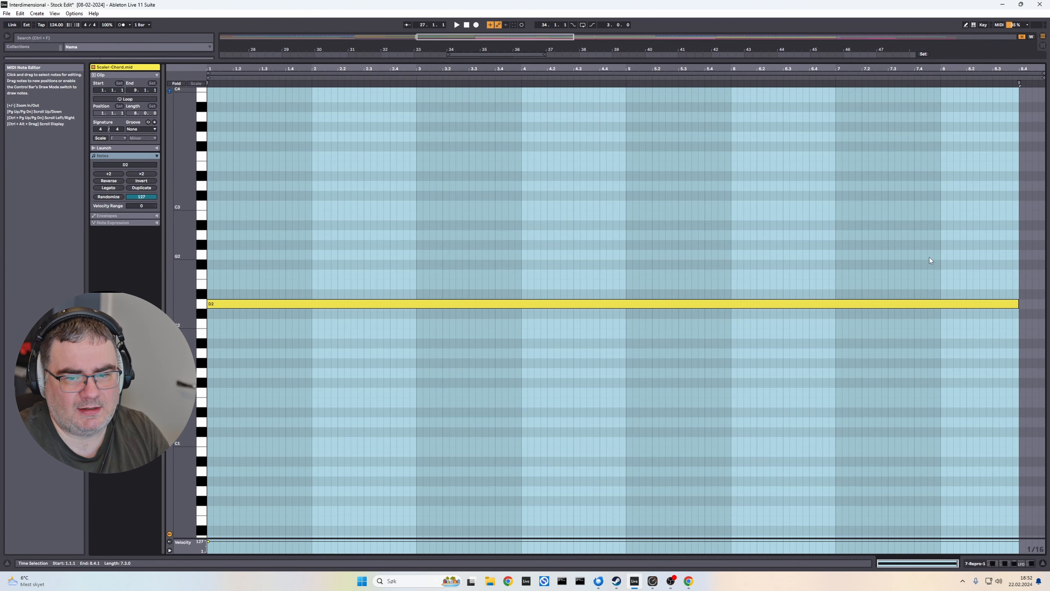
left_click_drag(974, 287, 993, 306)
key("shift+Tab")
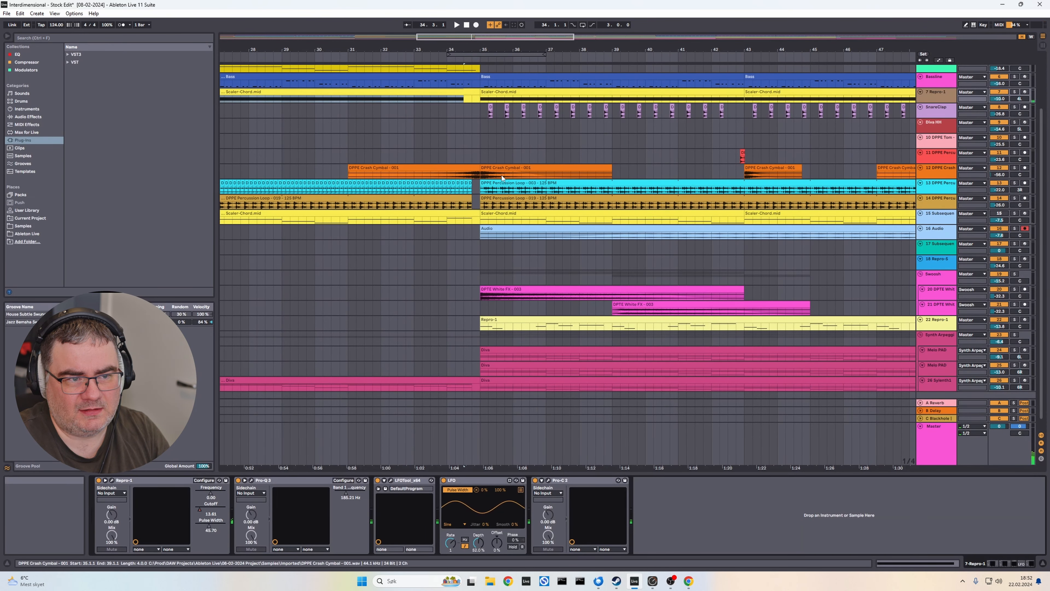
- Unfold the 7 Repro-1 track with its automation shown and insert a Utility audio effect directly after its Repro-1 instrument
left_click_drag(934, 103, 933, 144)
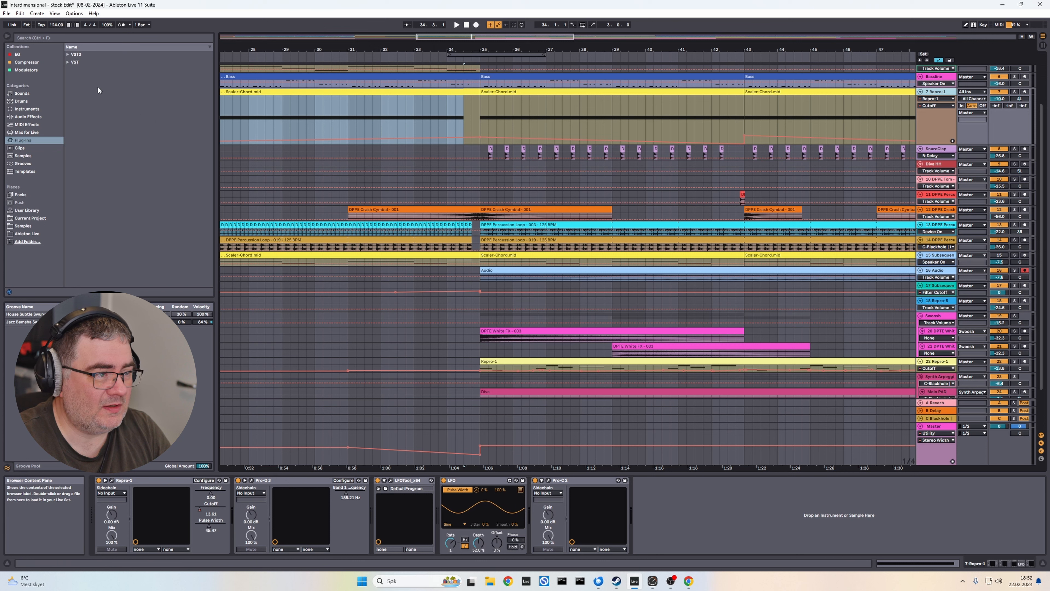
left_click(67, 50)
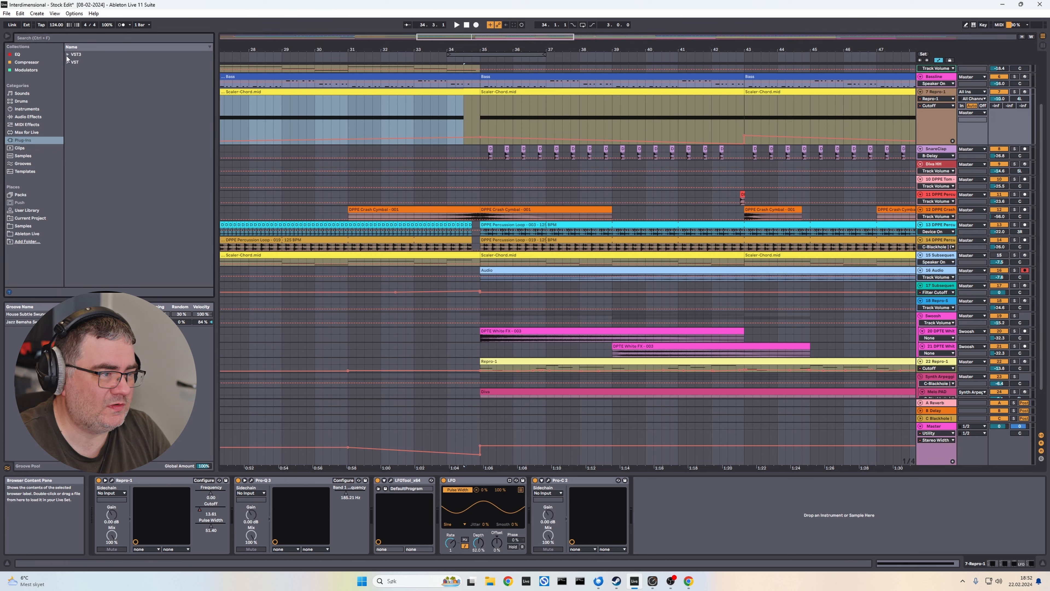
left_click(29, 117)
left_click(69, 110)
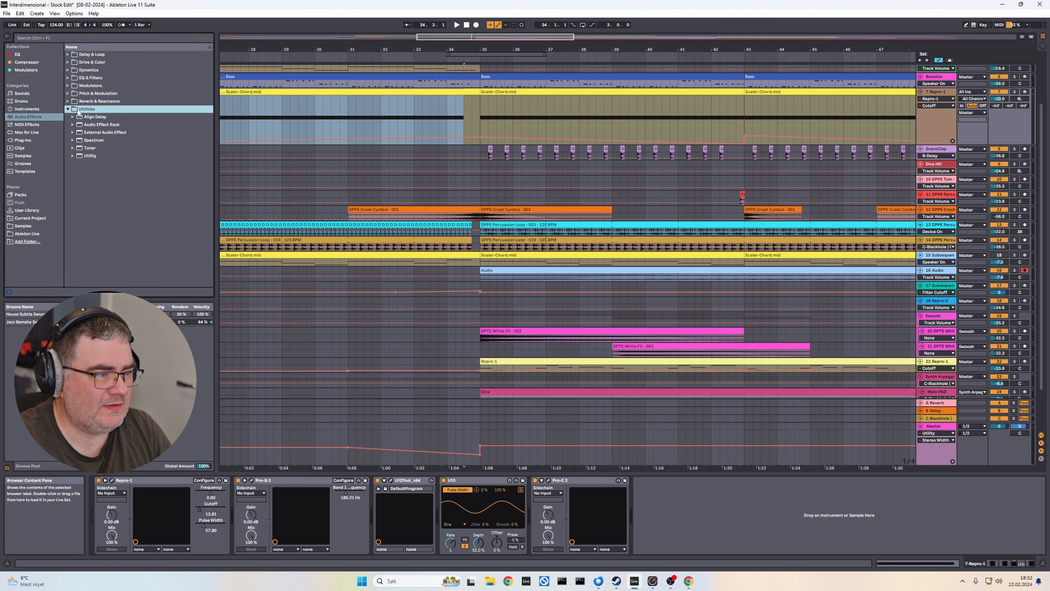
left_click_drag(90, 156, 265, 513)
- Automate the Utility Gain on the 7 Repro-1 track to fall from 0 dB at 34.3.1 to about -30.5 dB at bar 35
left_click(276, 505)
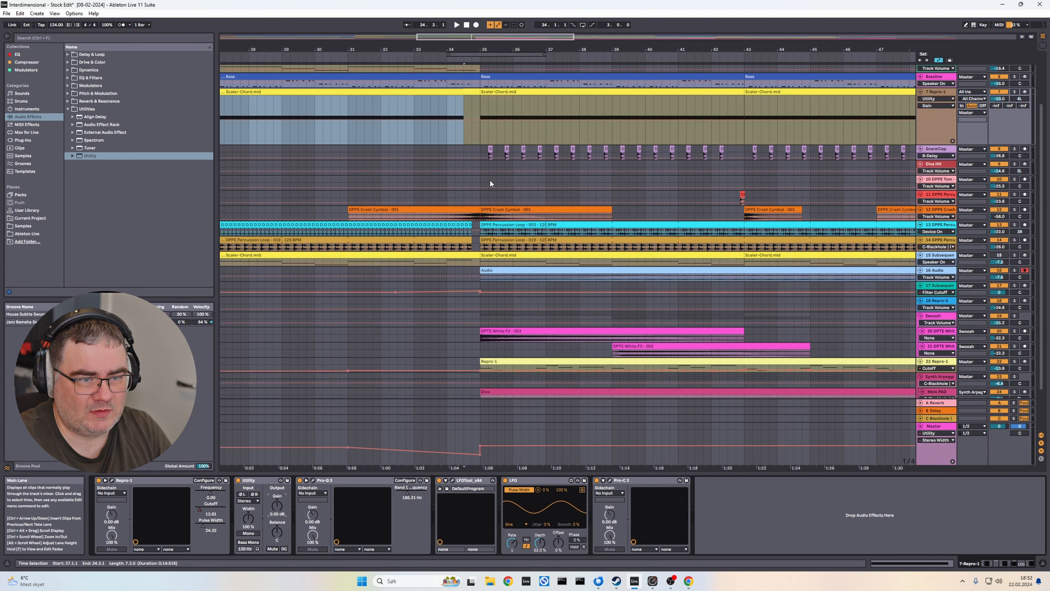
left_click(464, 120)
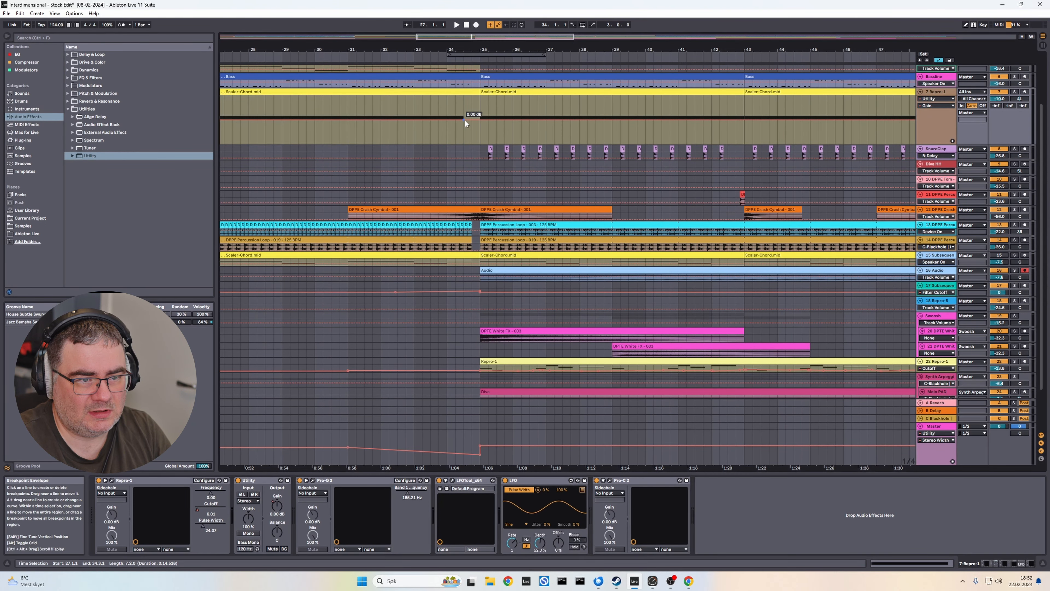
left_click_drag(483, 121, 480, 136)
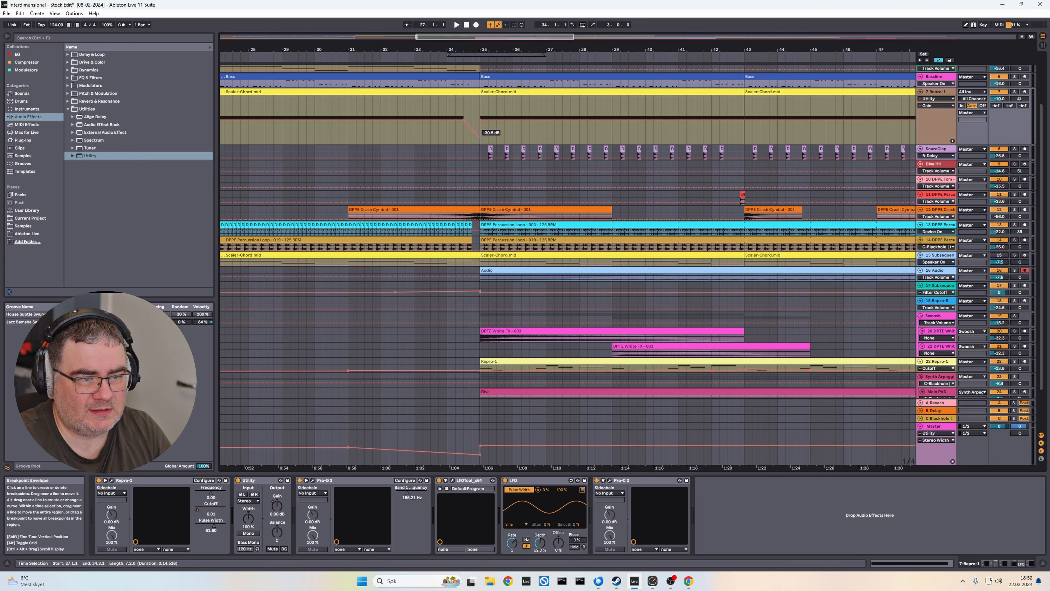
- Play the loop from bar 34 to 37 and pull the Utility Gain breakpoint at bar 35 further down
left_click(454, 54)
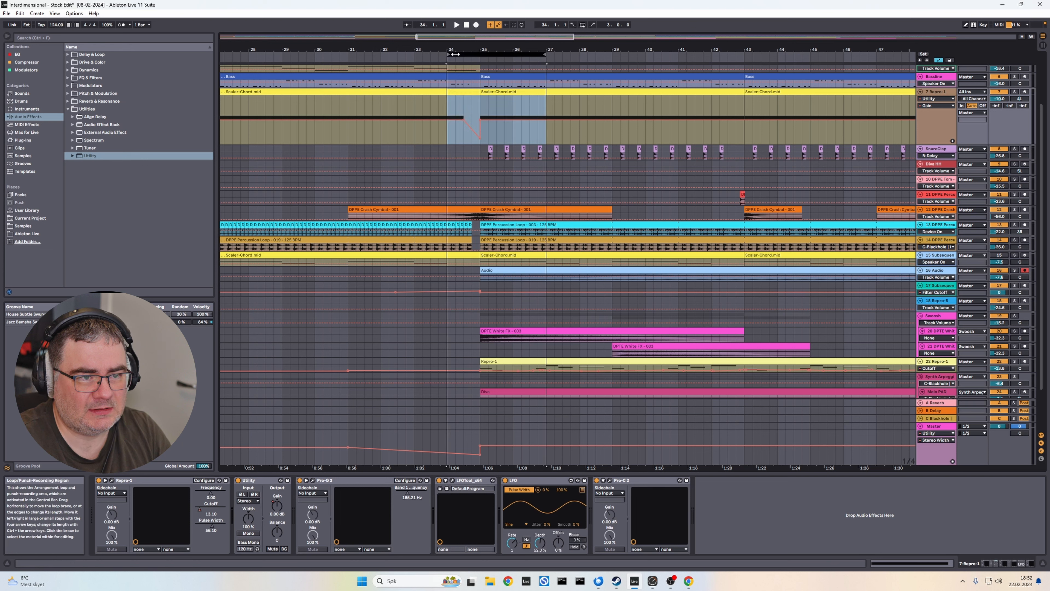
key("space")
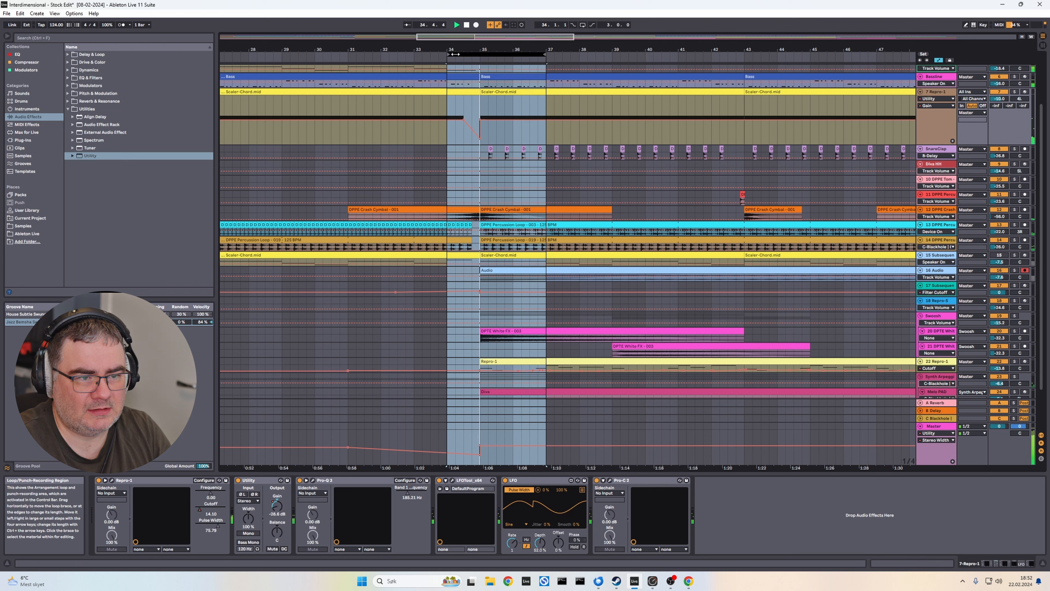
key("space")
key("space")
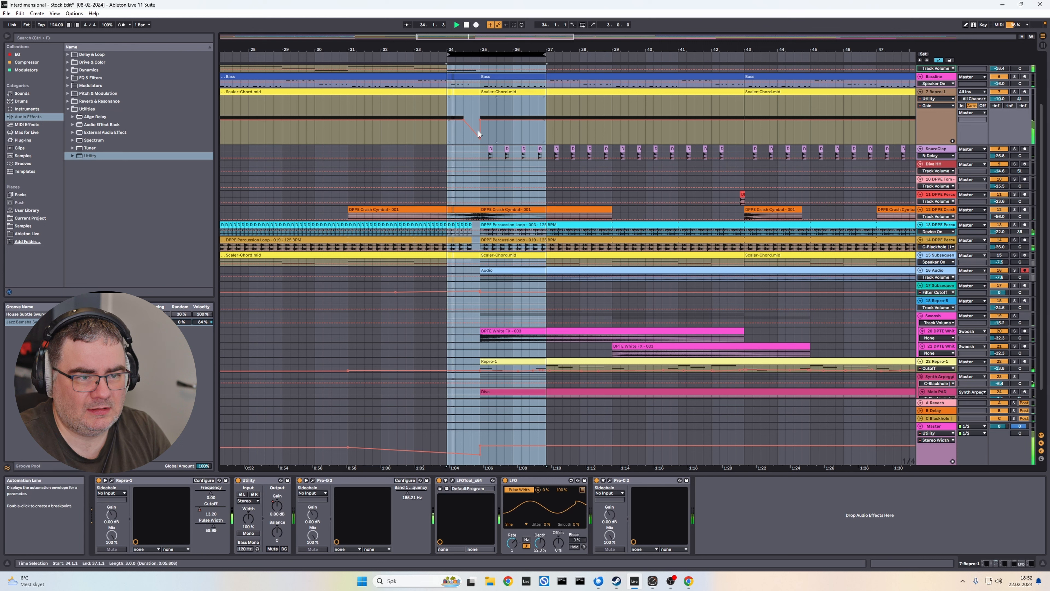
left_click_drag(480, 140, 480, 147)
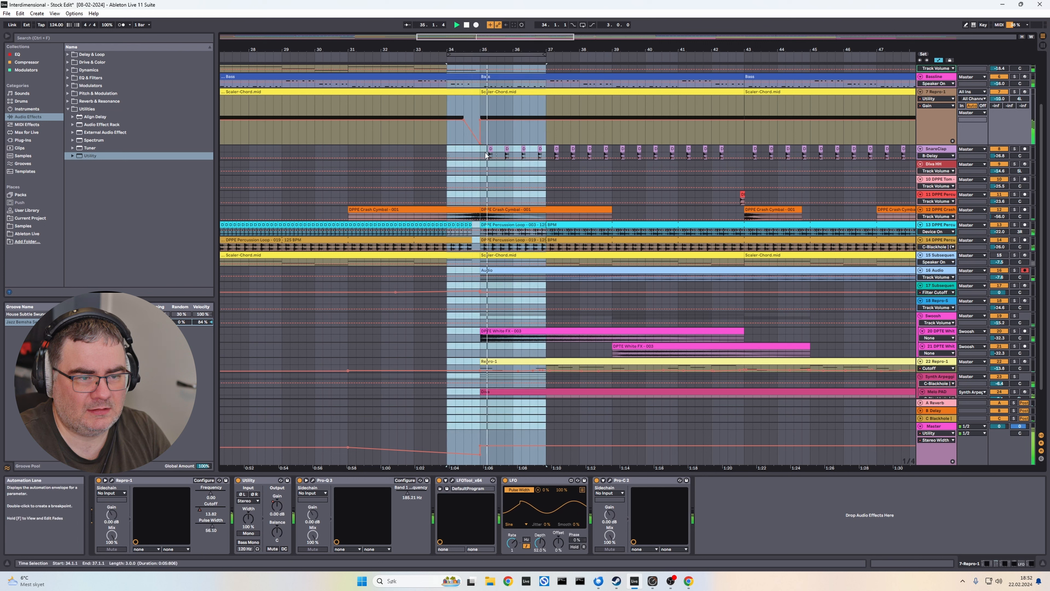
- Hide the automation lanes and fit the whole arrangement in view
key("a")
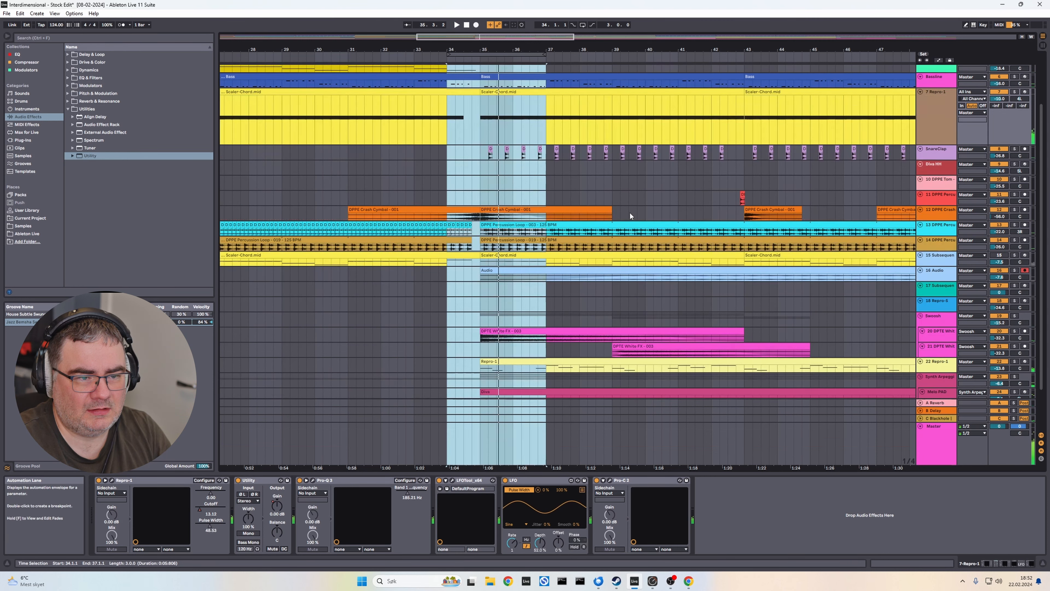
key("w")
key("h")
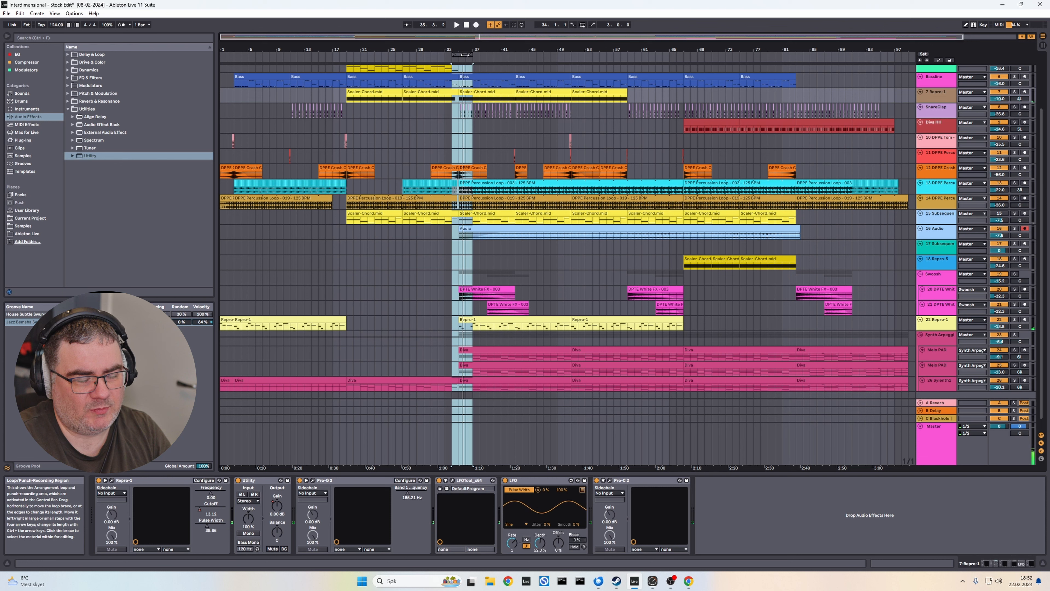
key("space")
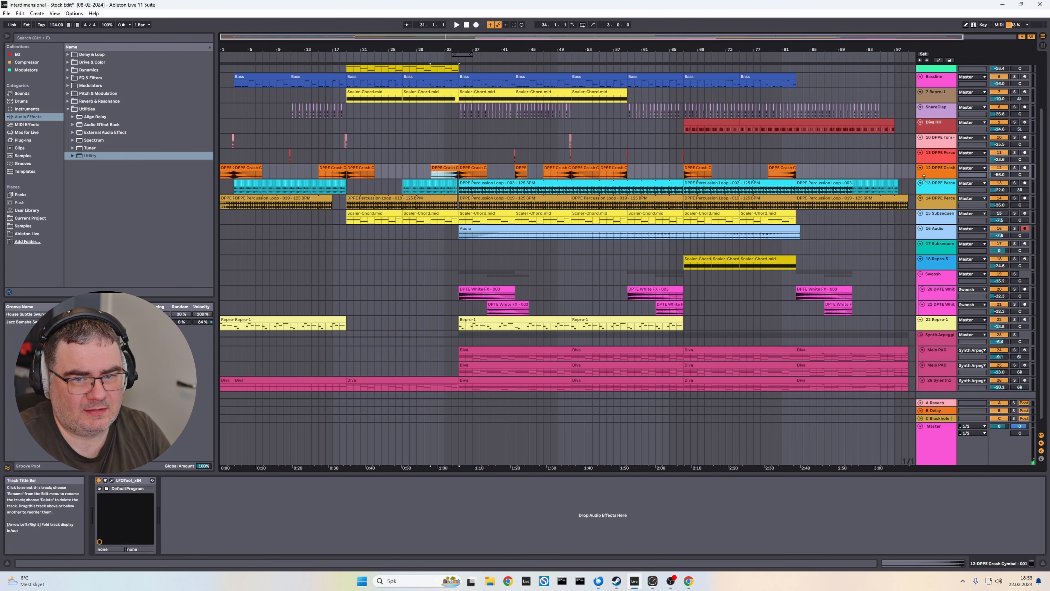
- Delete the crash cymbal clip starting at bar 35 and give the reversed crash before it a short fade-out
key("z")
left_click(633, 171)
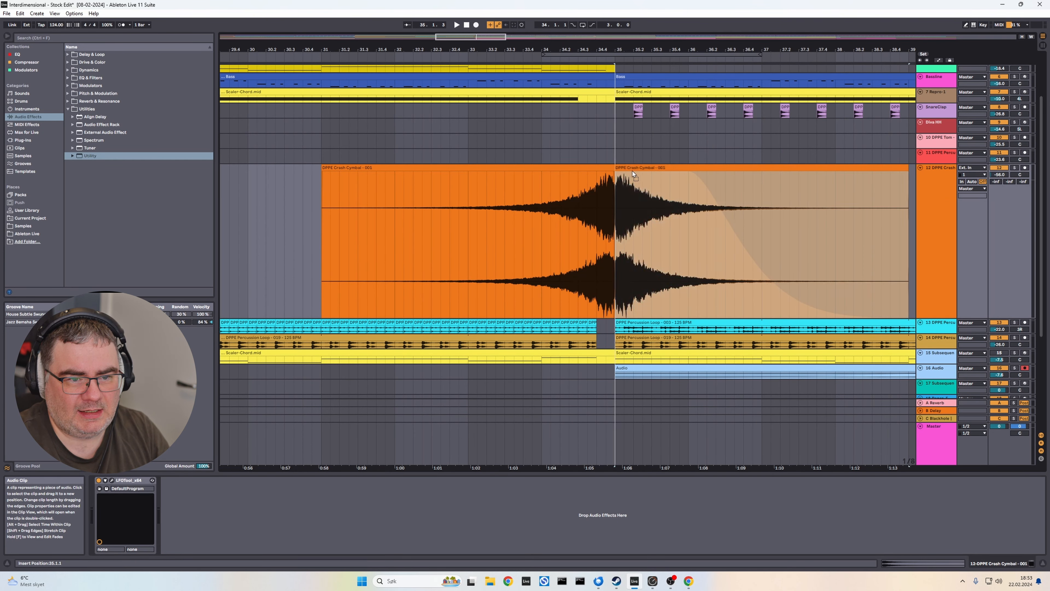
left_click_drag(635, 171, 655, 162)
key("Delete")
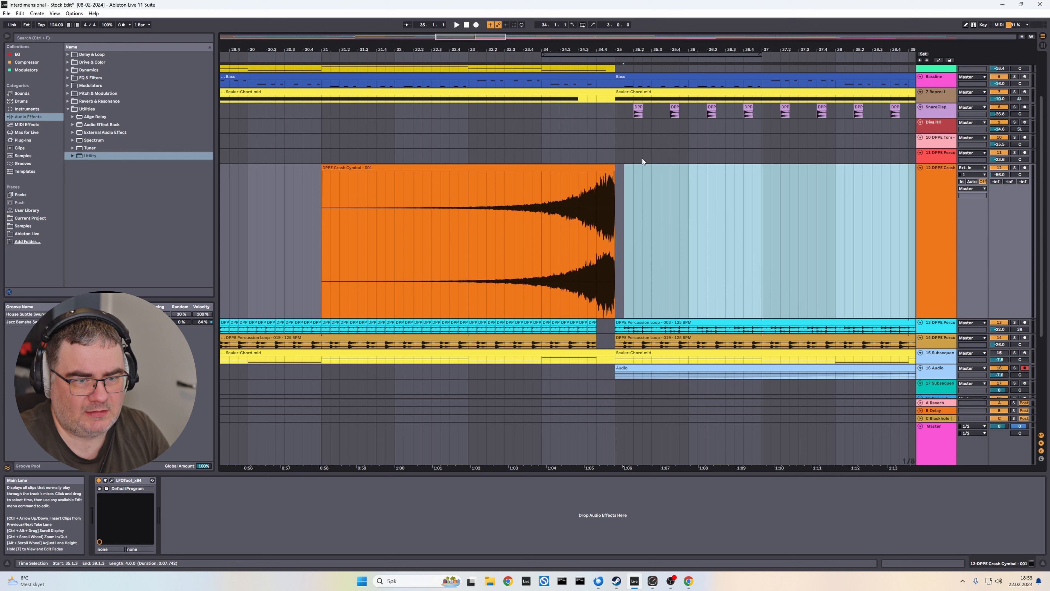
left_click(635, 175)
left_click_drag(613, 172, 600, 175)
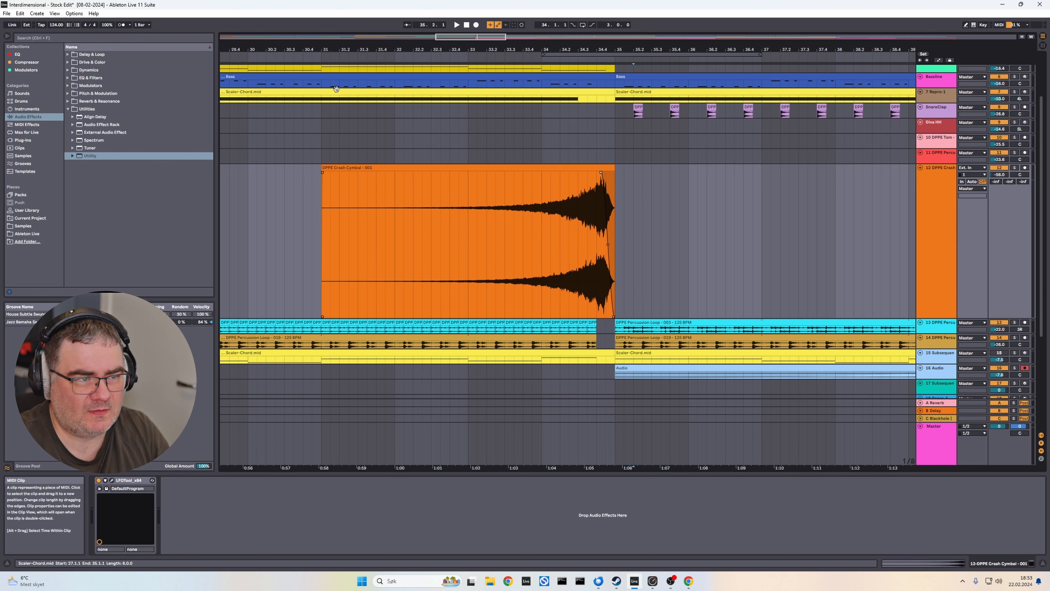
- Play the transition across bar 35, stop playback and show the whole arrangement
left_click(311, 58)
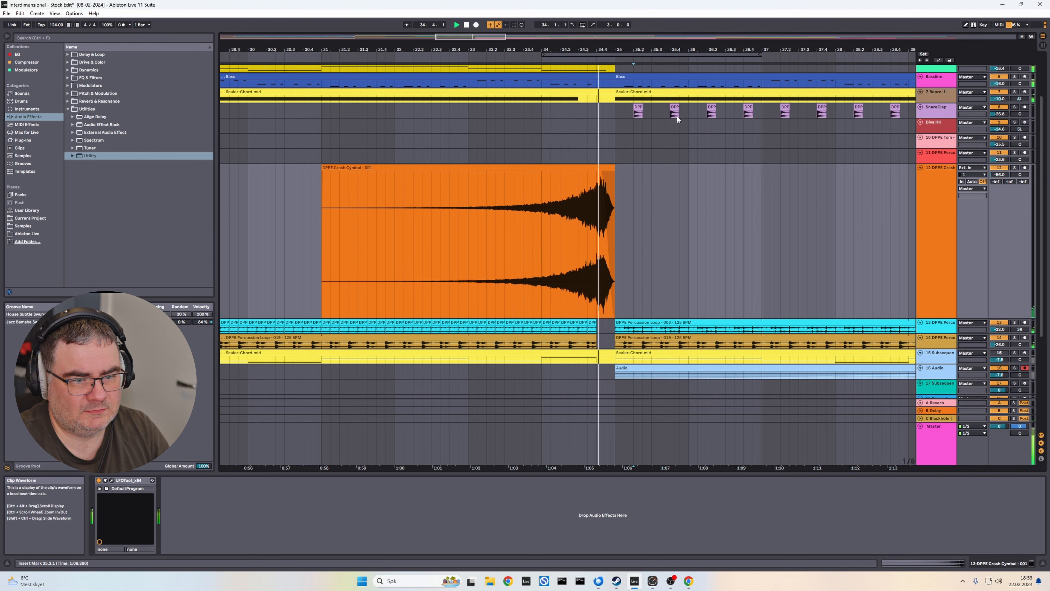
key("a")
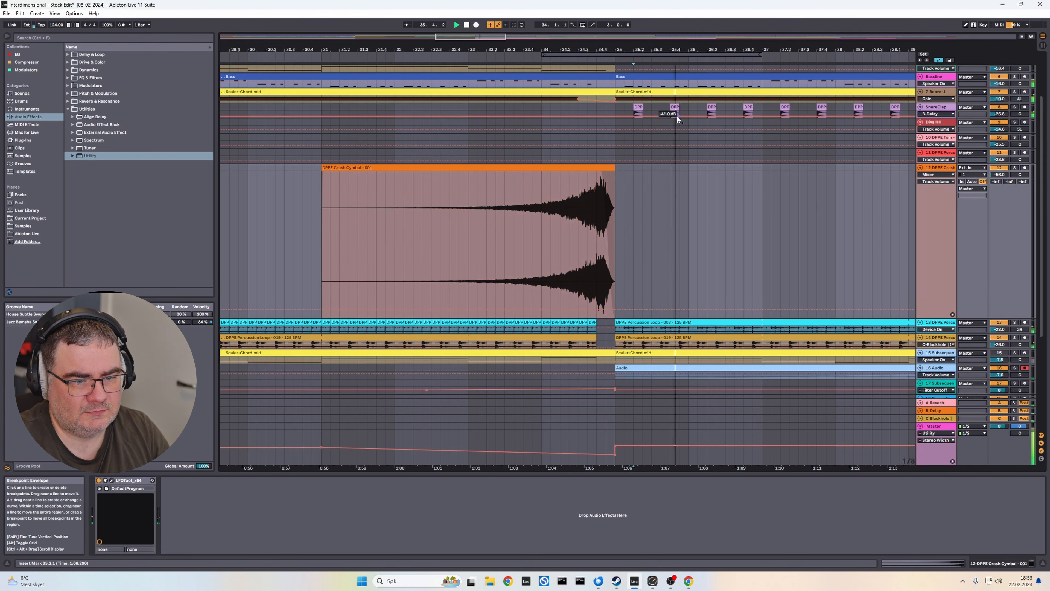
key("w")
key("h")
key("space")
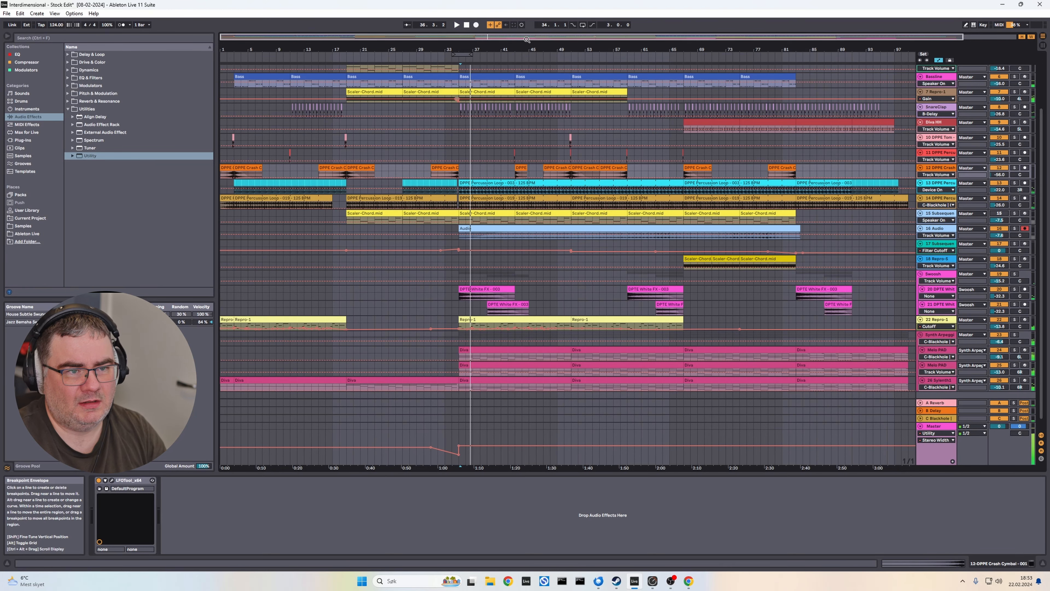
- Hide the automation lanes, keep the full arrangement in view and return the playhead to 1.1.1
key("a")
left_click_drag(499, 36, 500, 37)
key("w")
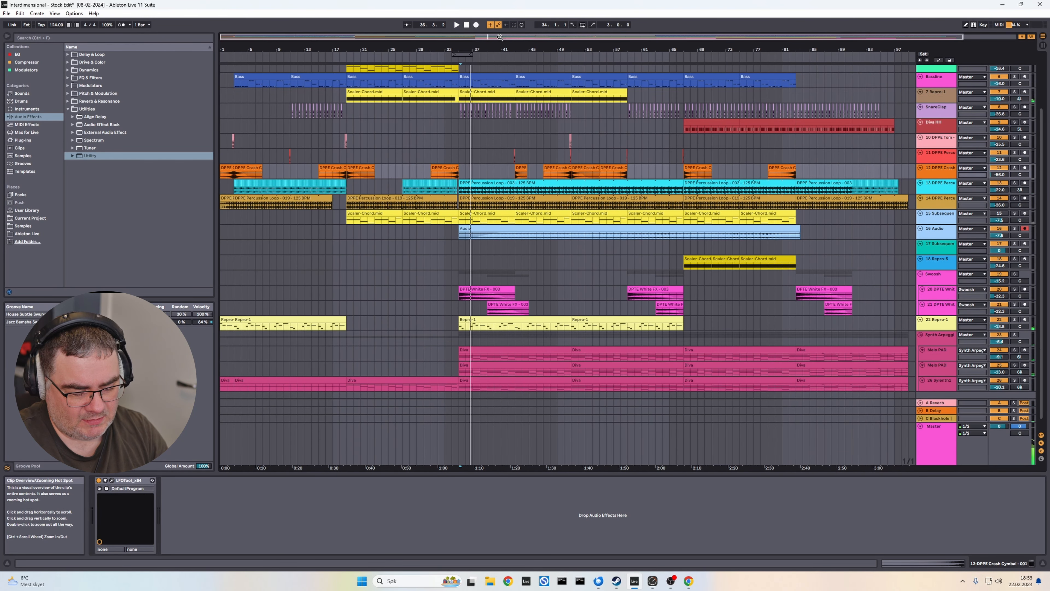
key("h")
key("h")
left_click(466, 25)
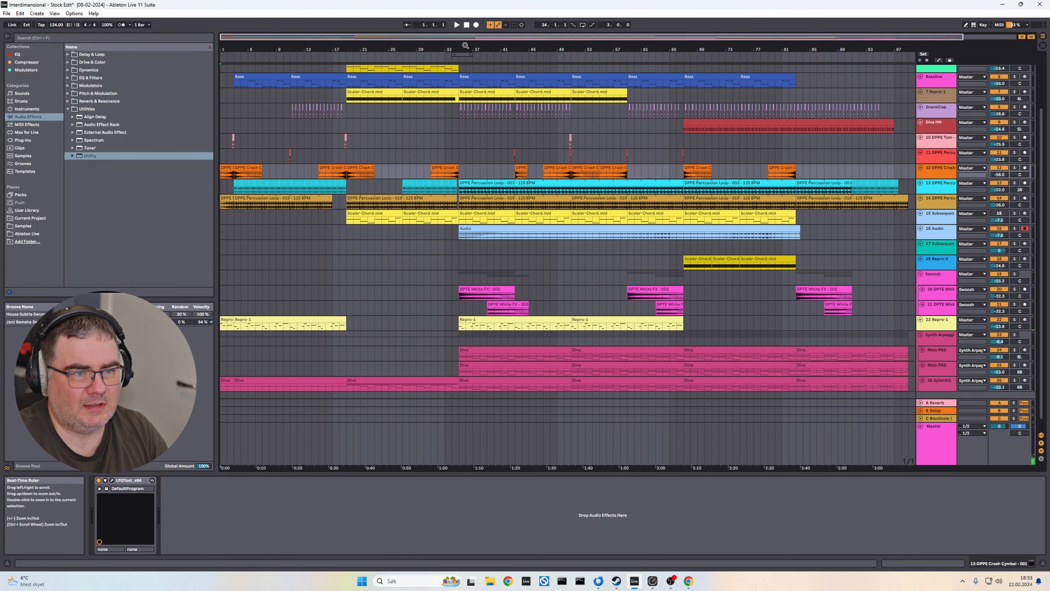
- Extend the loop region over the full arrangement, from bar 1 to bar 101, and select its contents
double_click(476, 37)
left_click_drag(450, 55, 460, 92)
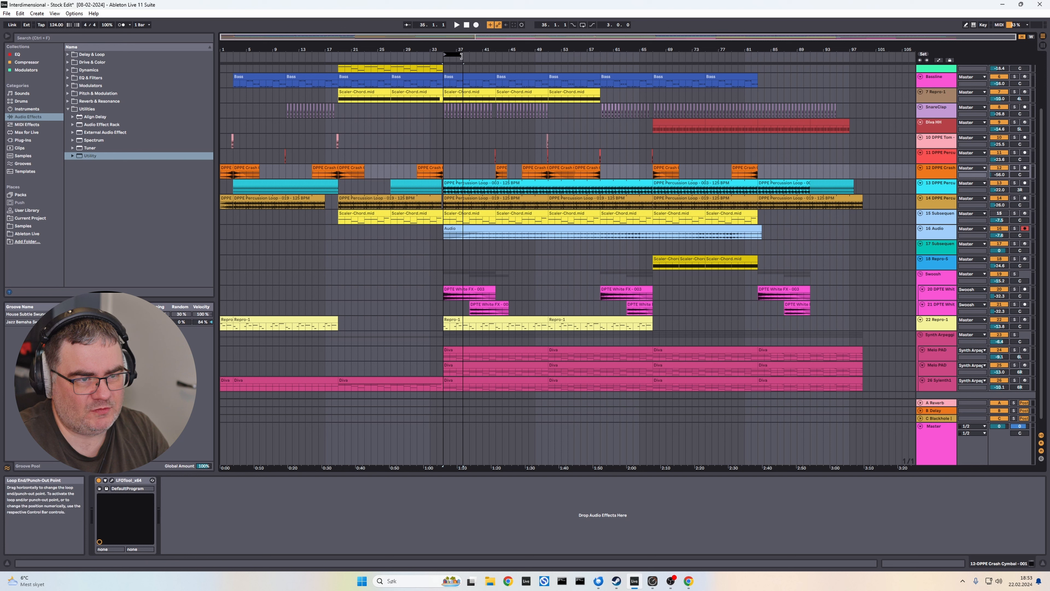
left_click_drag(463, 54, 874, 157)
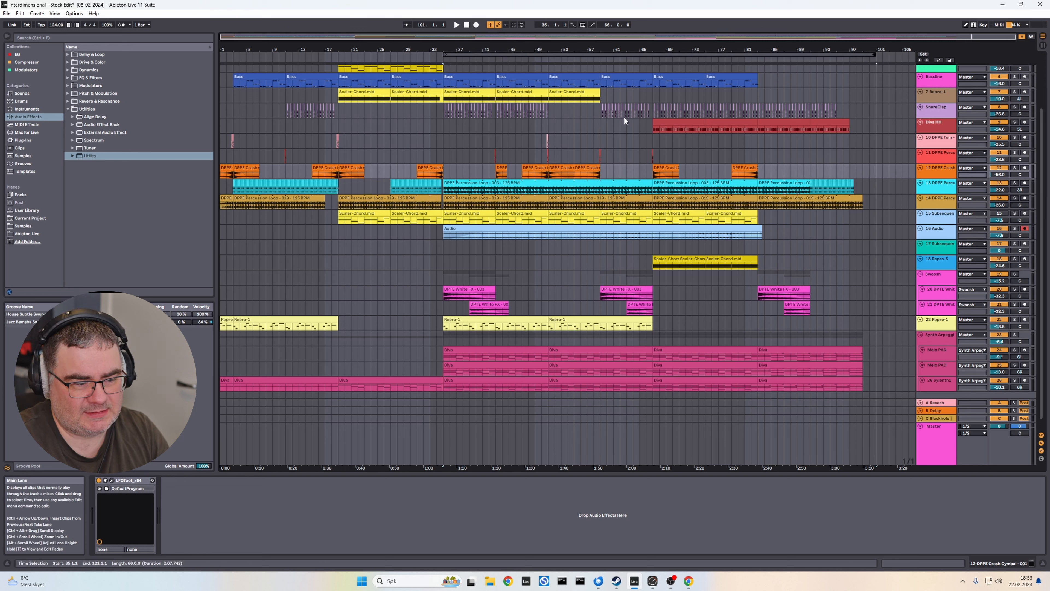
left_click_drag(654, 54, 872, 106)
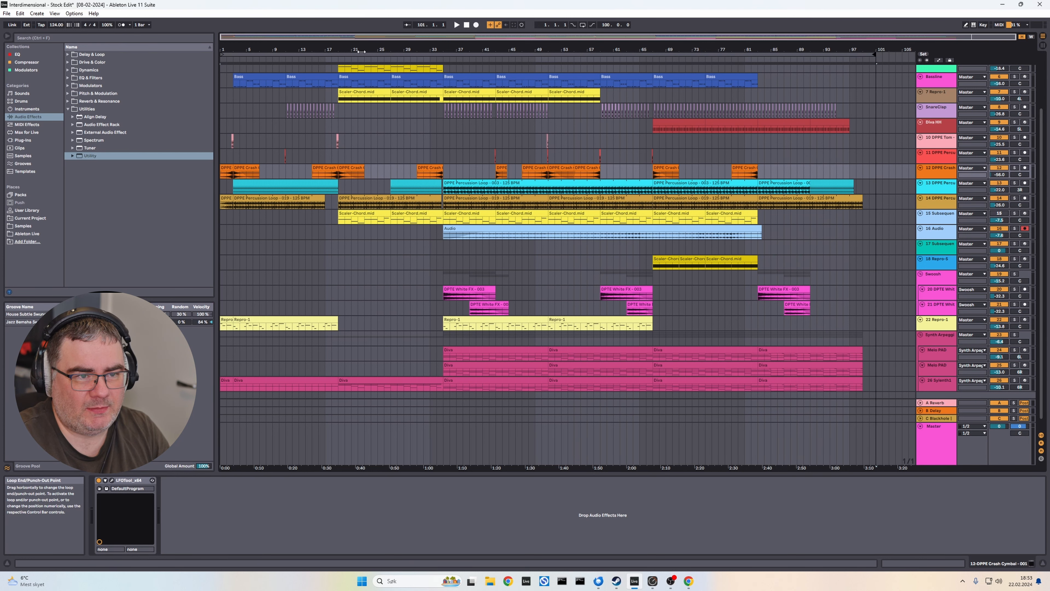
left_click(278, 54)
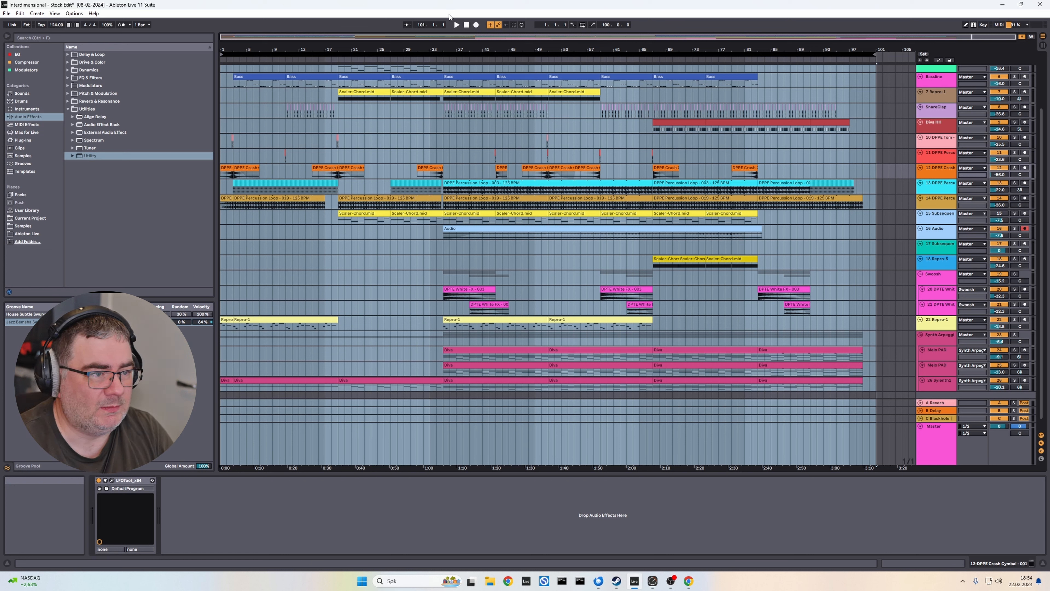
- Play the arrangement from the beginning, check the levels in RME TotalMix FX and switch back to Ableton Live
left_click(467, 26)
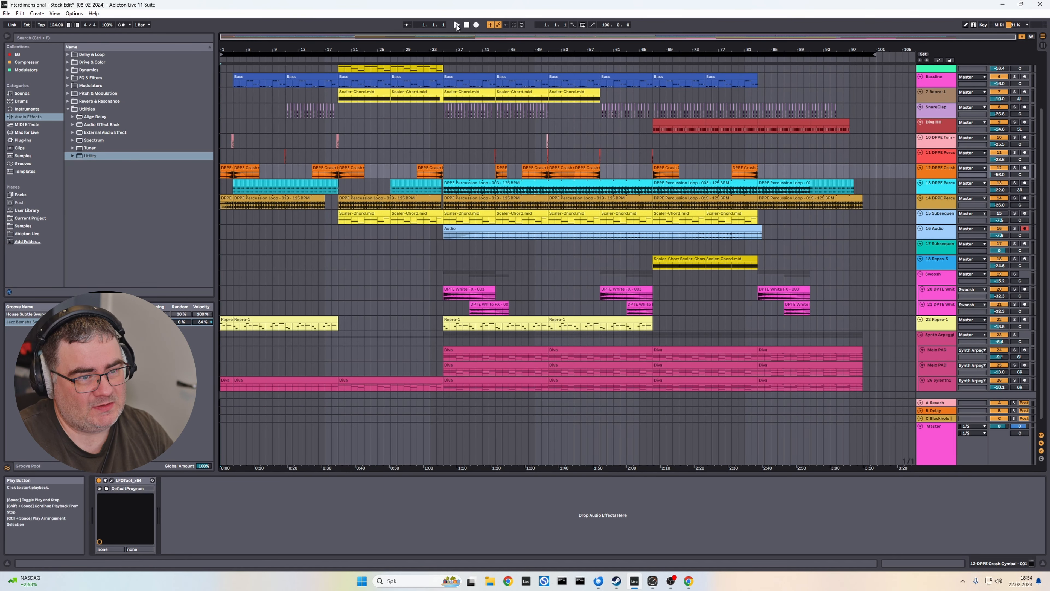
left_click(457, 26)
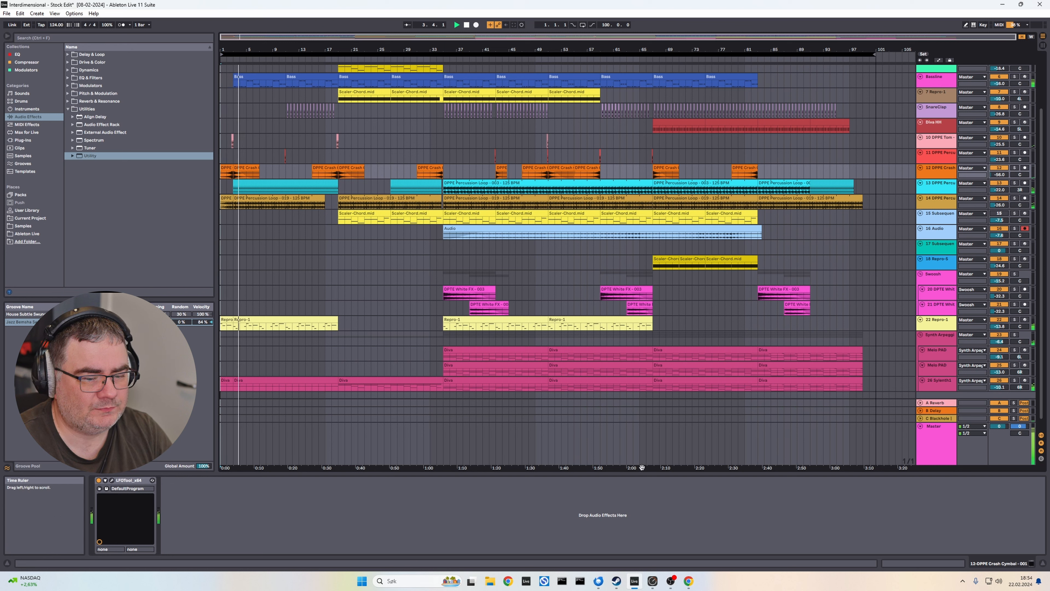
left_click(662, 585)
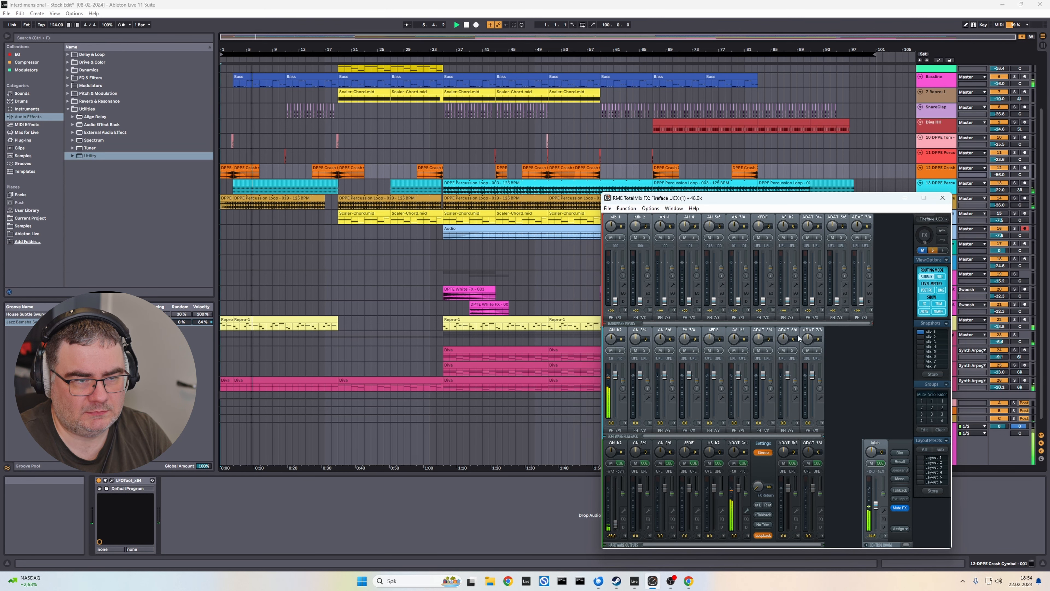
left_click(695, 4)
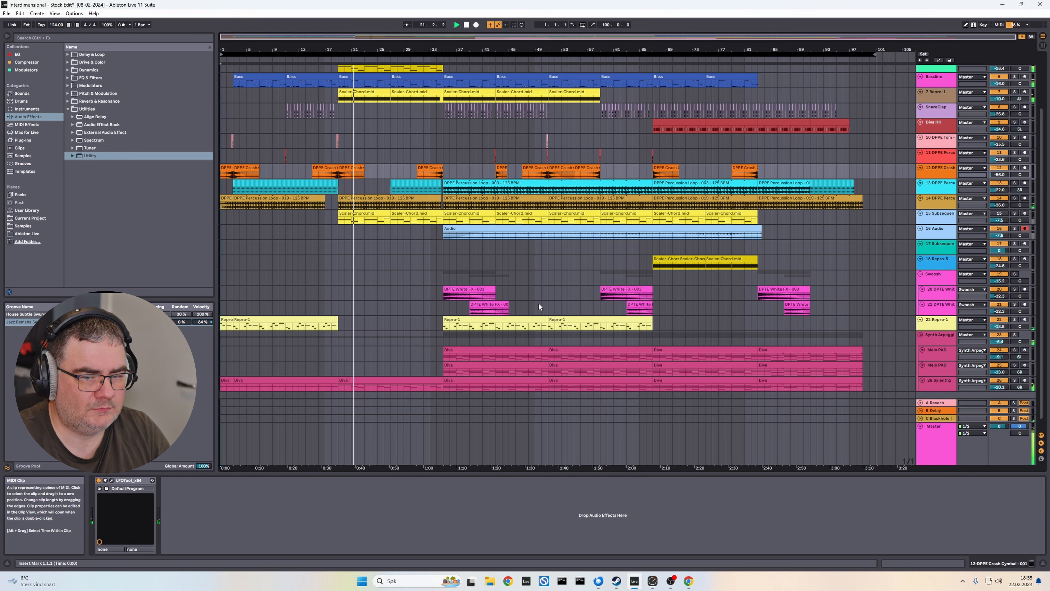
- Copy the eight-bar Diva HH clip from bar 67 to bar 27 and set the track's volume to -17.7 dB
scroll(386, 280, "up", 3)
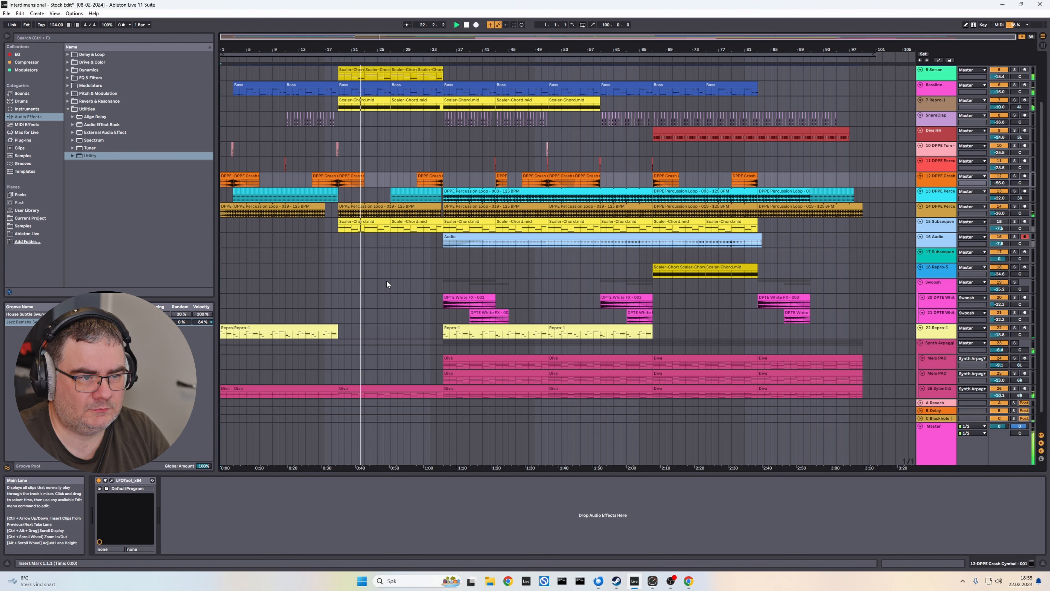
scroll(387, 280, "up", 2)
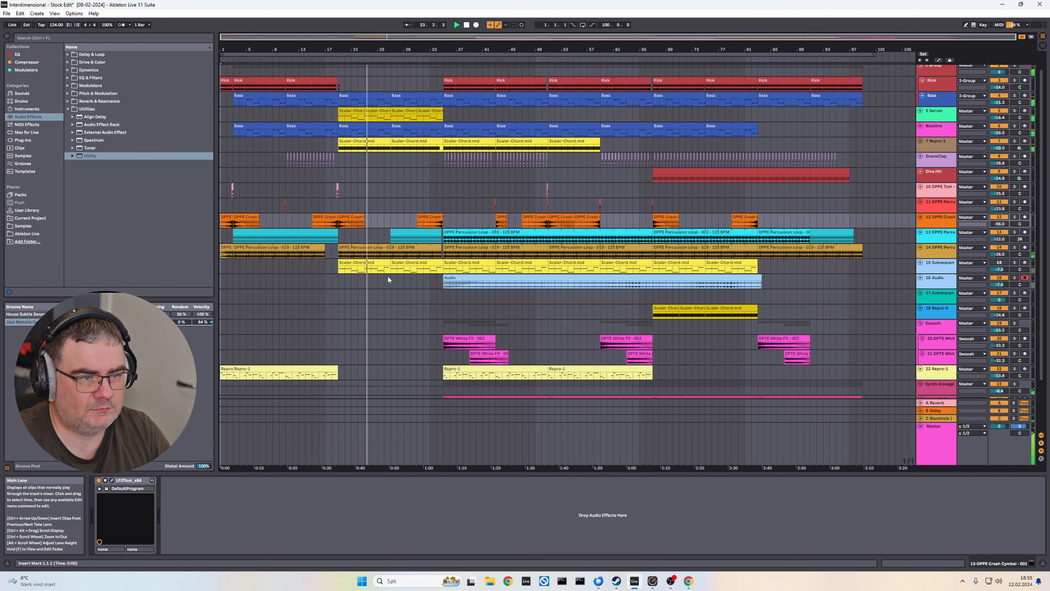
left_click(656, 172)
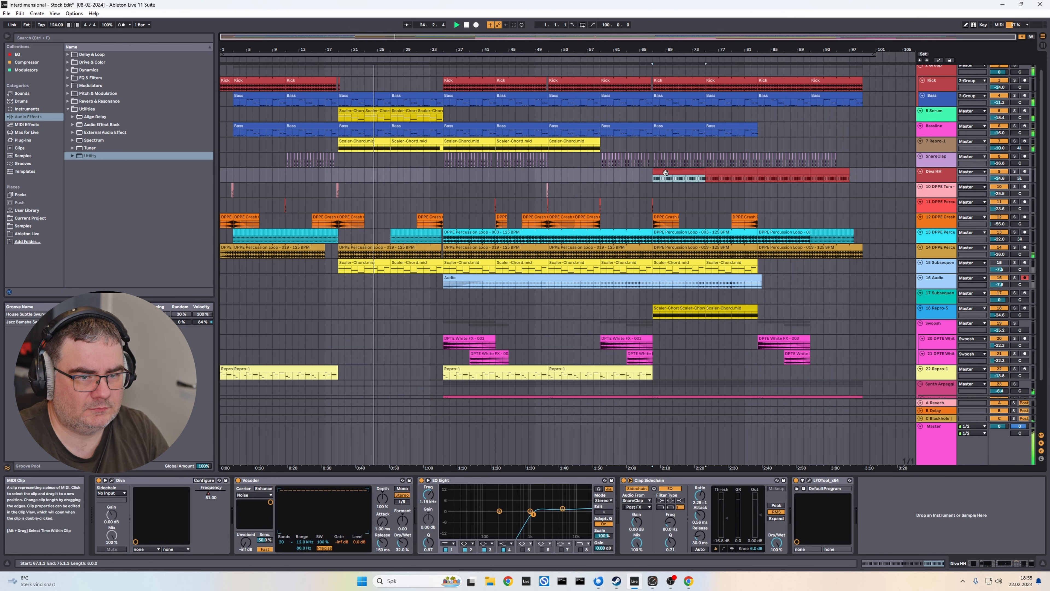
left_click_drag(666, 173, 414, 173)
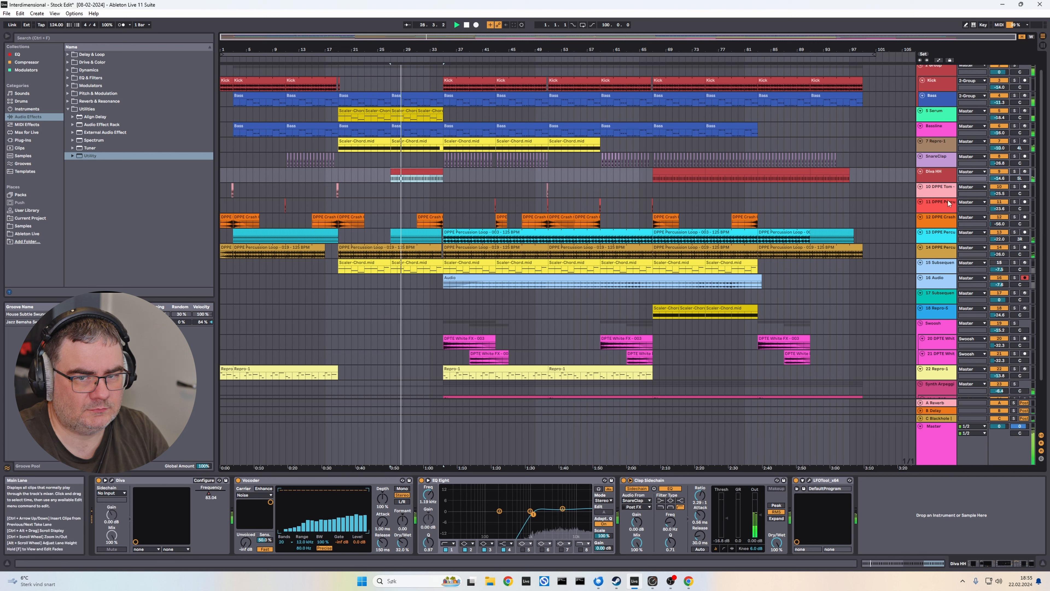
left_click_drag(998, 180, 998, 183)
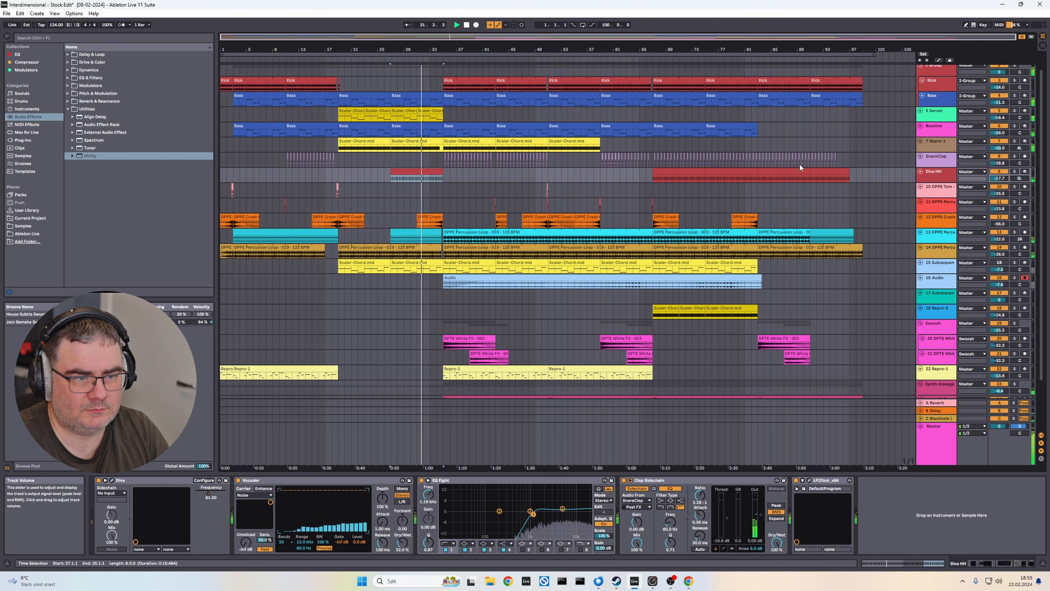
- Copy the Diva HH clip from bar 27 to bar 43 and delete the one at bar 27
left_click(418, 172)
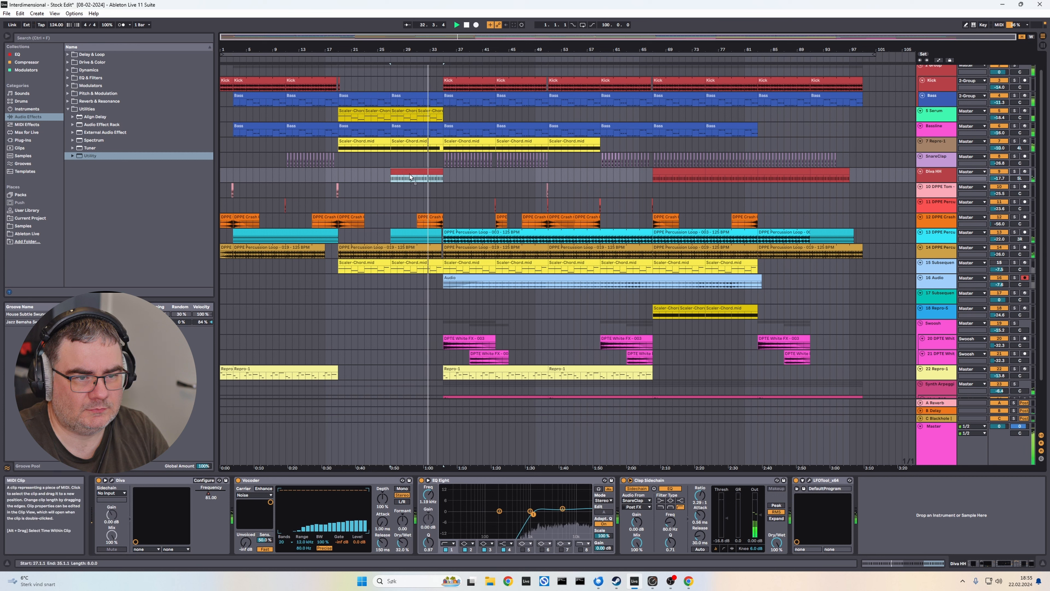
left_click_drag(417, 172, 511, 179)
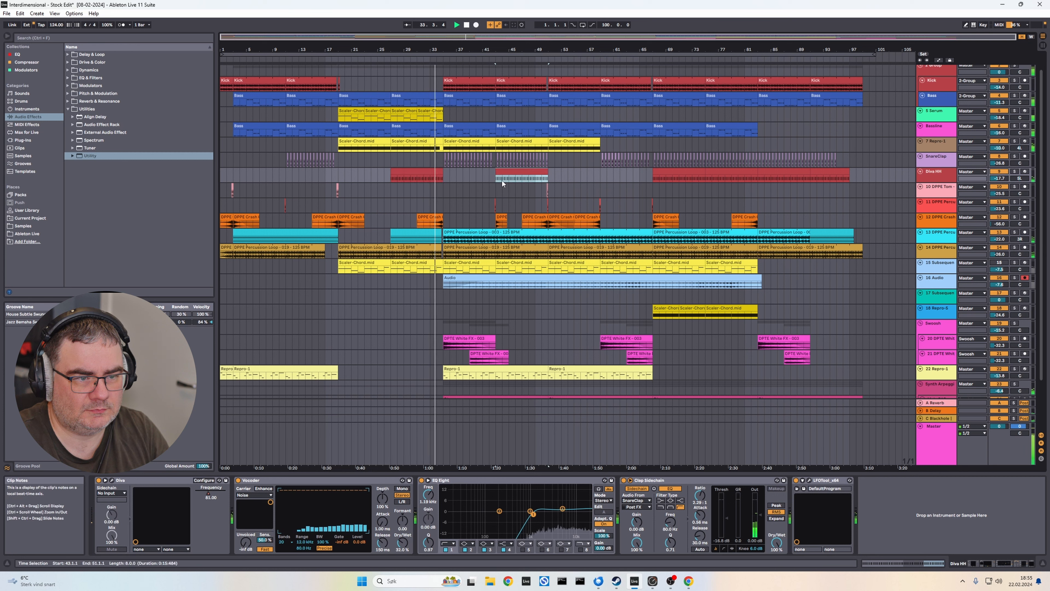
left_click(436, 171)
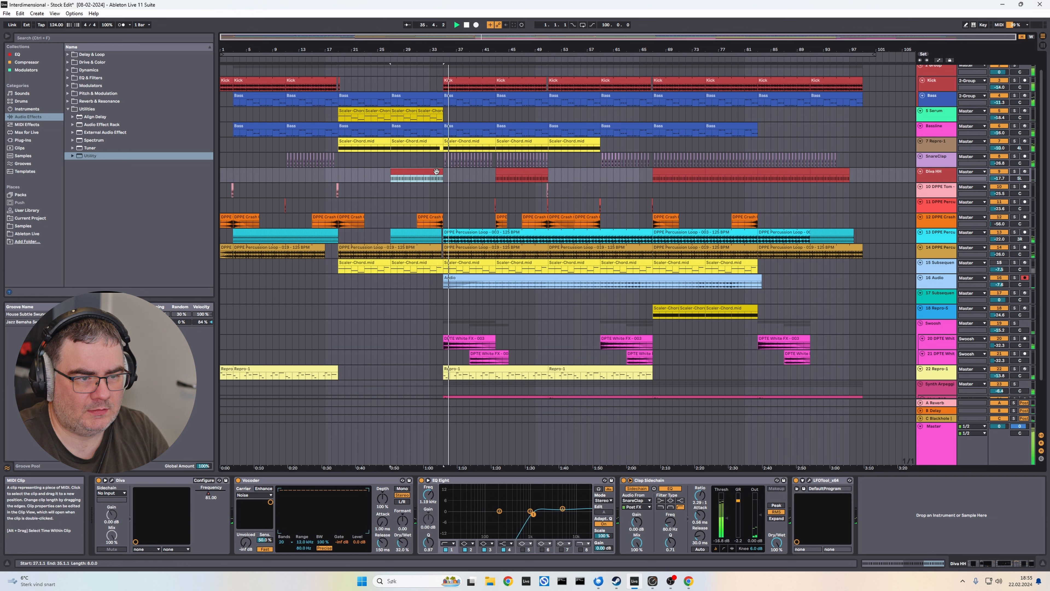
key("Delete")
left_click(586, 176)
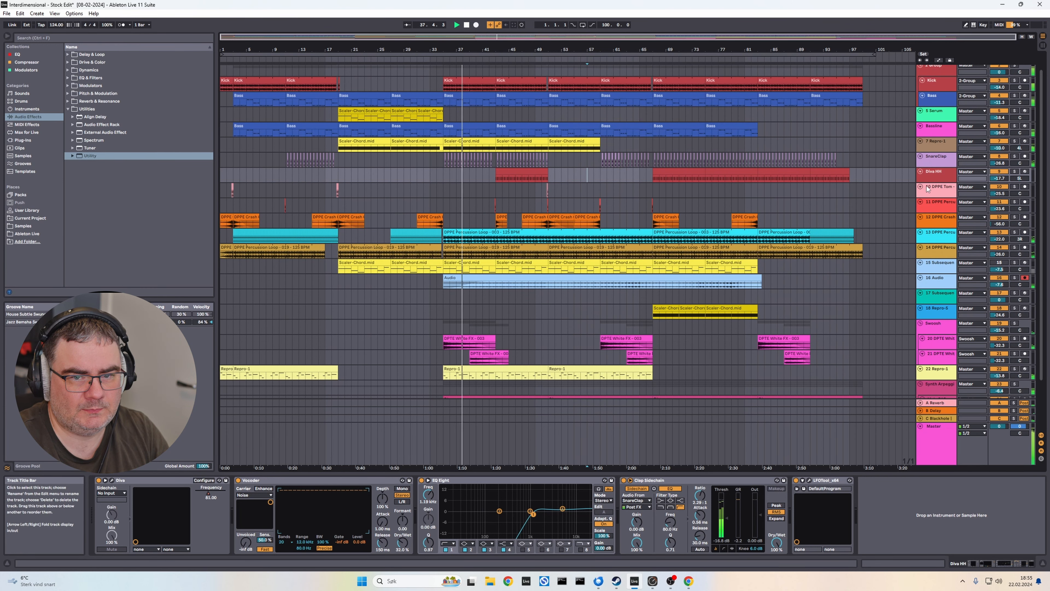
- Move the eight-bar Diva HH clip from bar 43 to bar 51, directly before the track's existing hi-hat clips
left_click_drag(933, 182, 933, 189)
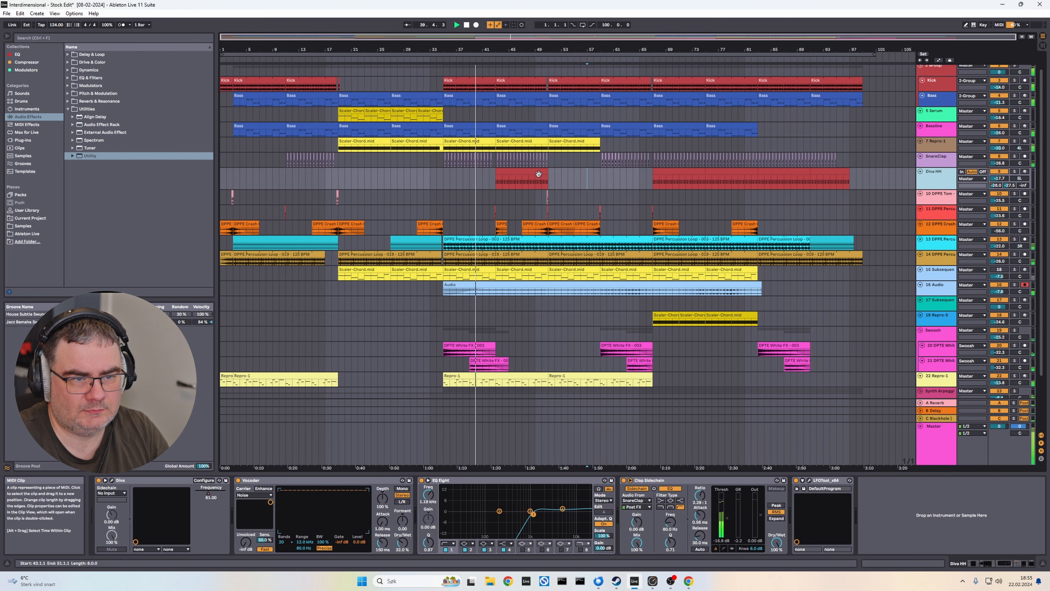
left_click_drag(539, 175, 593, 174)
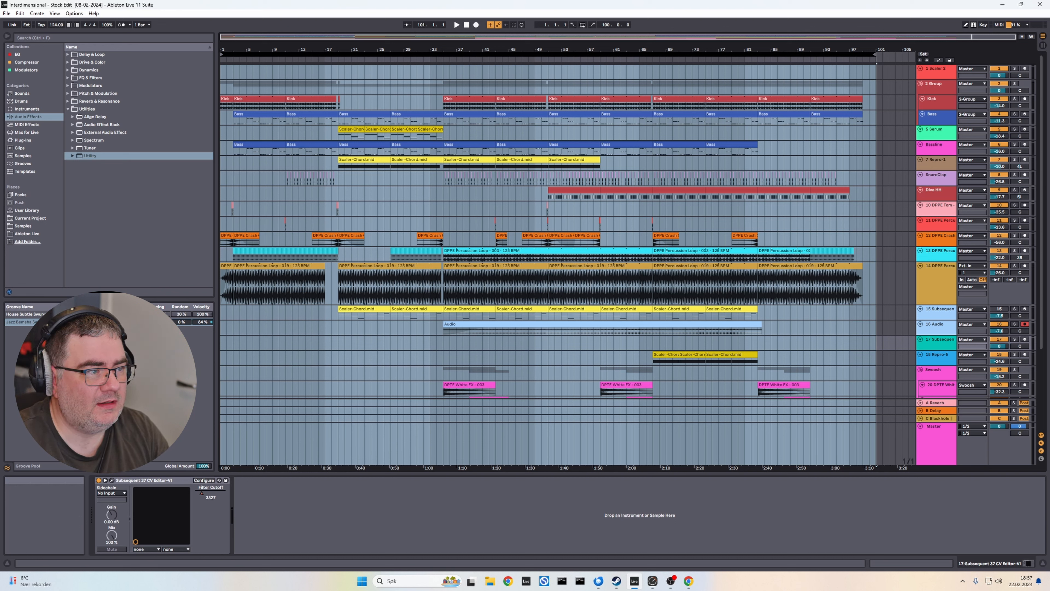
- Start exporting the full arrangement from the Master as Interdimensional - Stock Edit.wav into Project Deliverables\Interdimensional\Stock Version
left_click(6, 13)
left_click(37, 149)
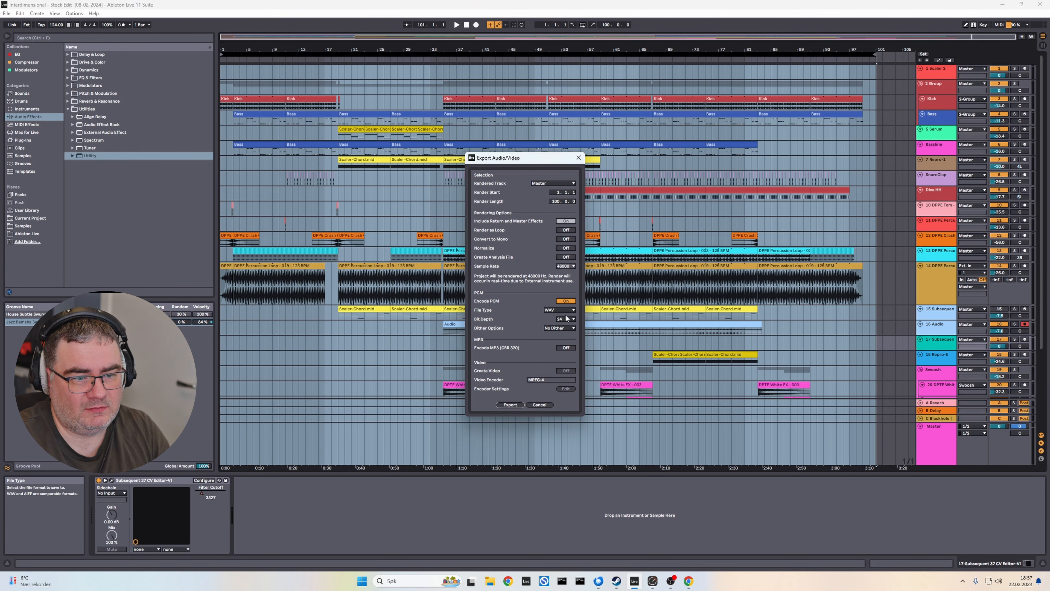
left_click(511, 404)
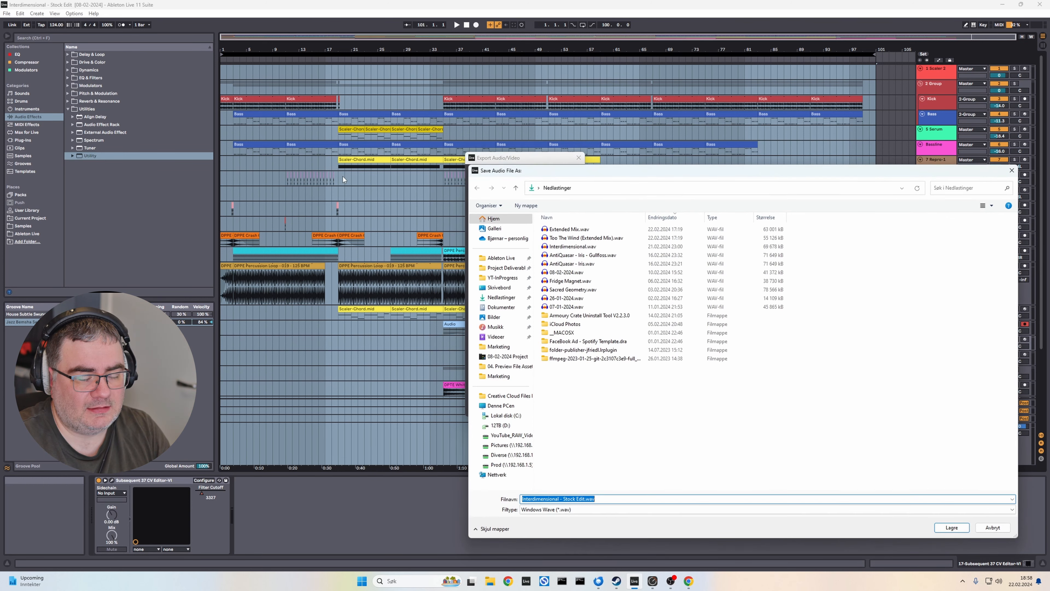
left_click(503, 270)
left_click(596, 367)
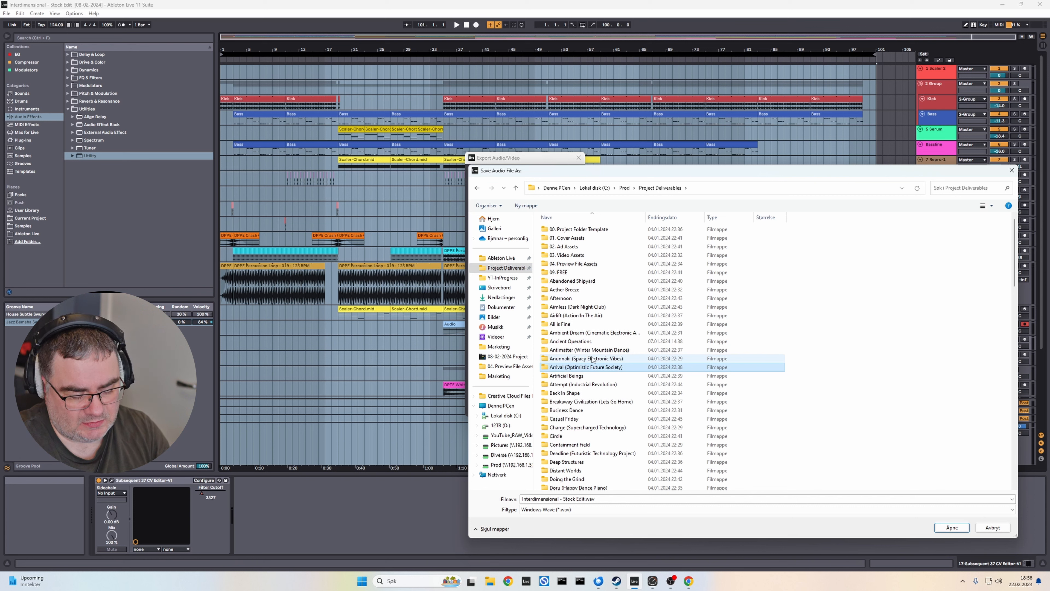
key("i")
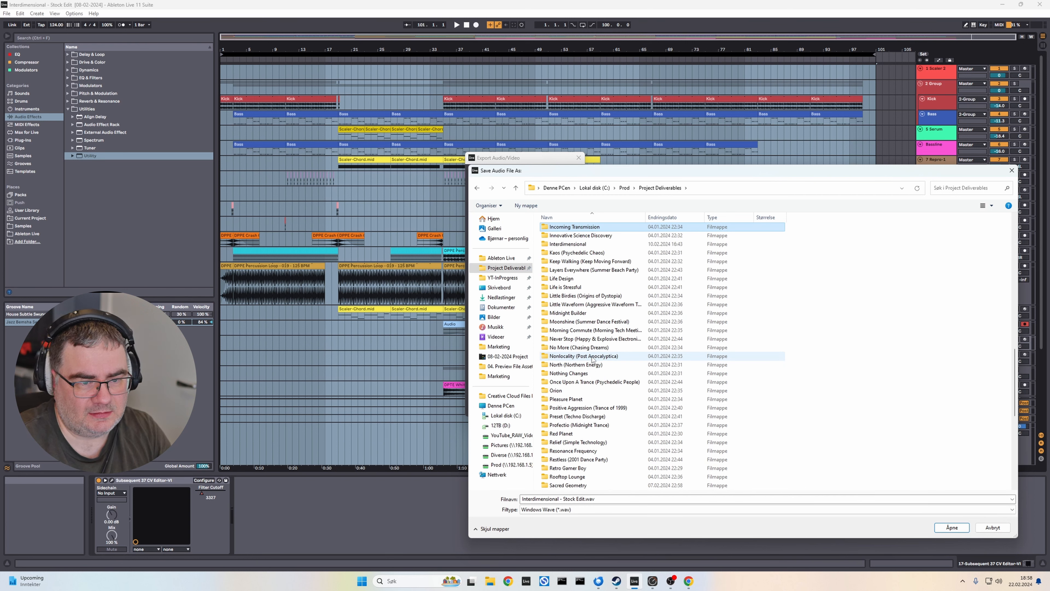
double_click(574, 244)
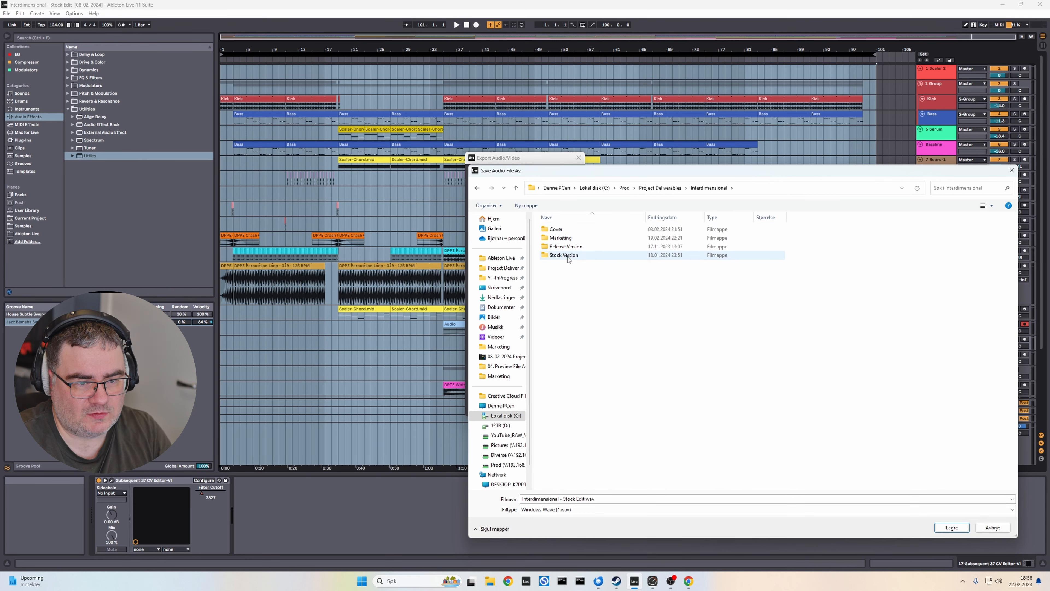
double_click(568, 255)
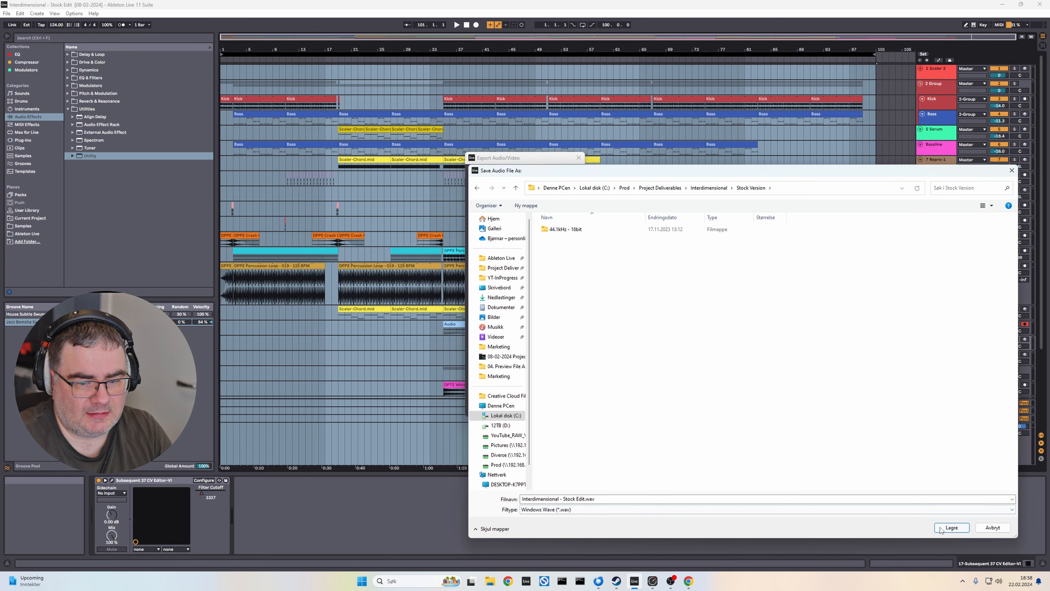
left_click(951, 528)
- Remove the Subsequent 37 external instrument device from track 15
left_click(933, 256)
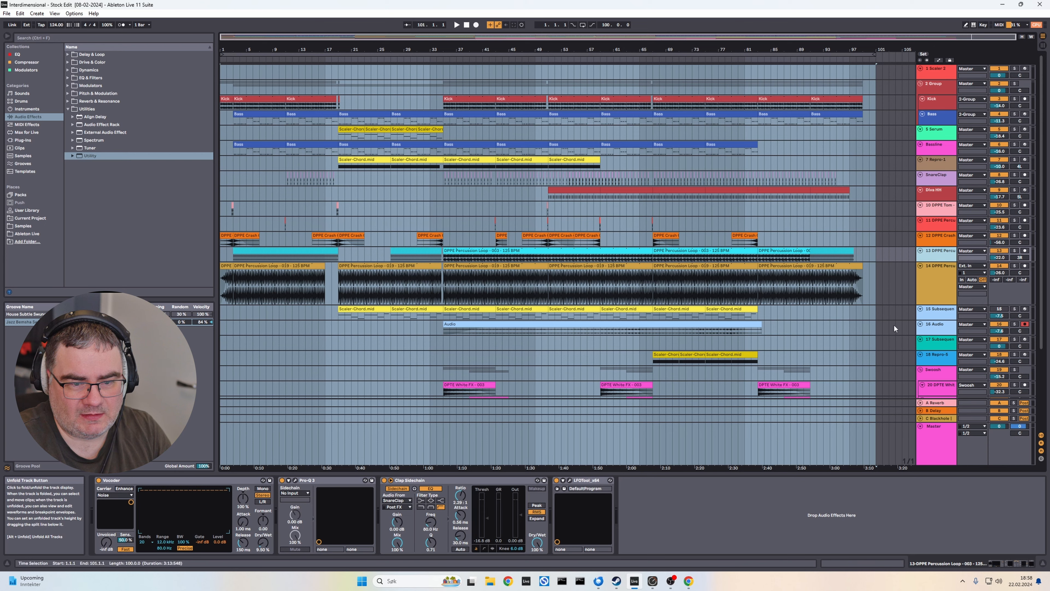
scroll(894, 329, "down", 1)
left_click(939, 286)
left_click(113, 480)
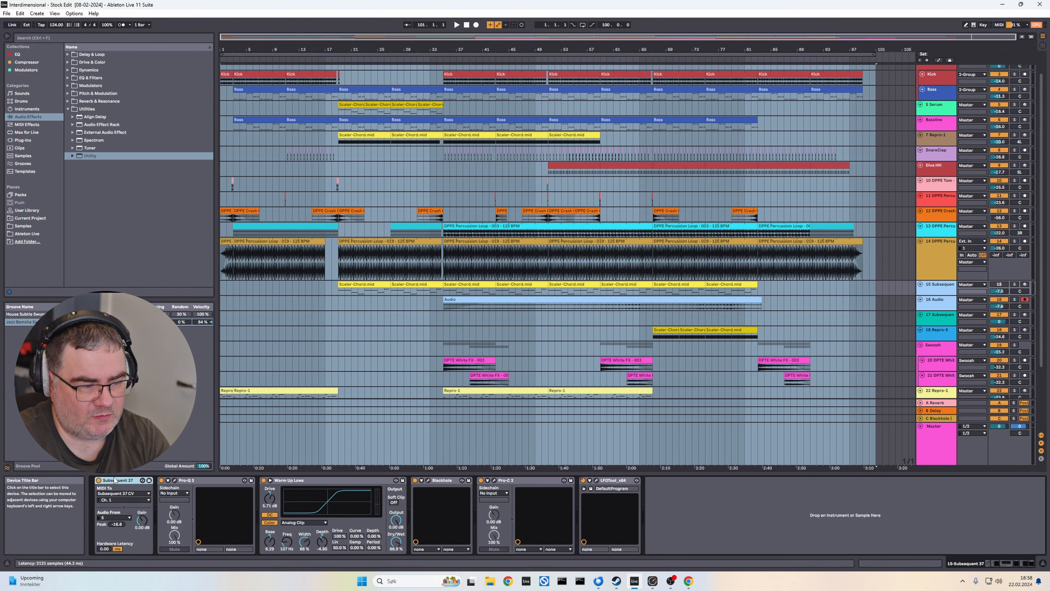
key("Delete")
key("ctrl+s")
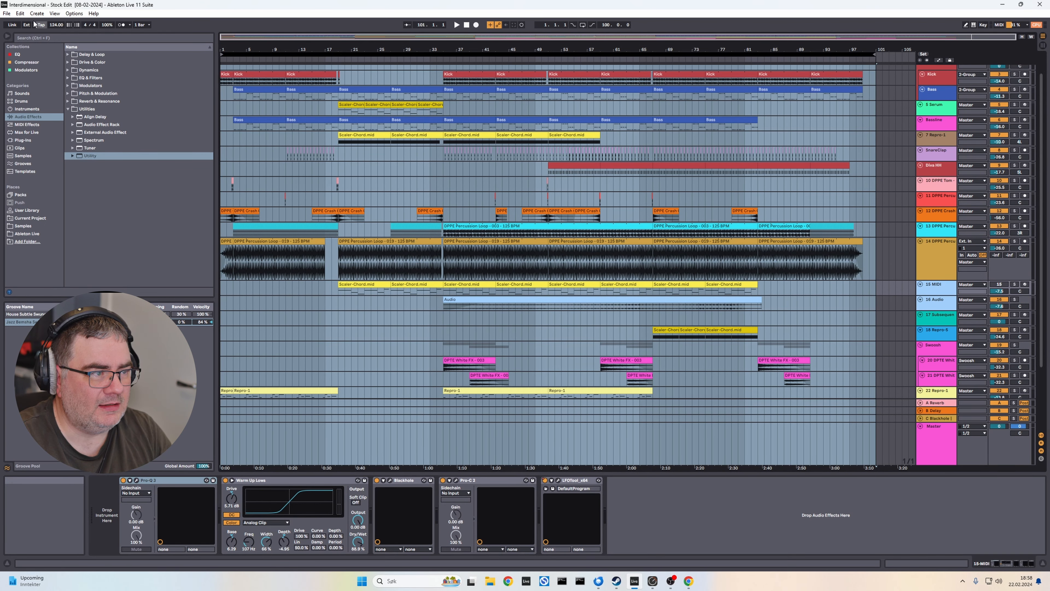
- Export the Master again as a 48000 Hz, 24-bit WAV covering the 100 bars from bar 1
left_click(7, 13)
left_click(41, 146)
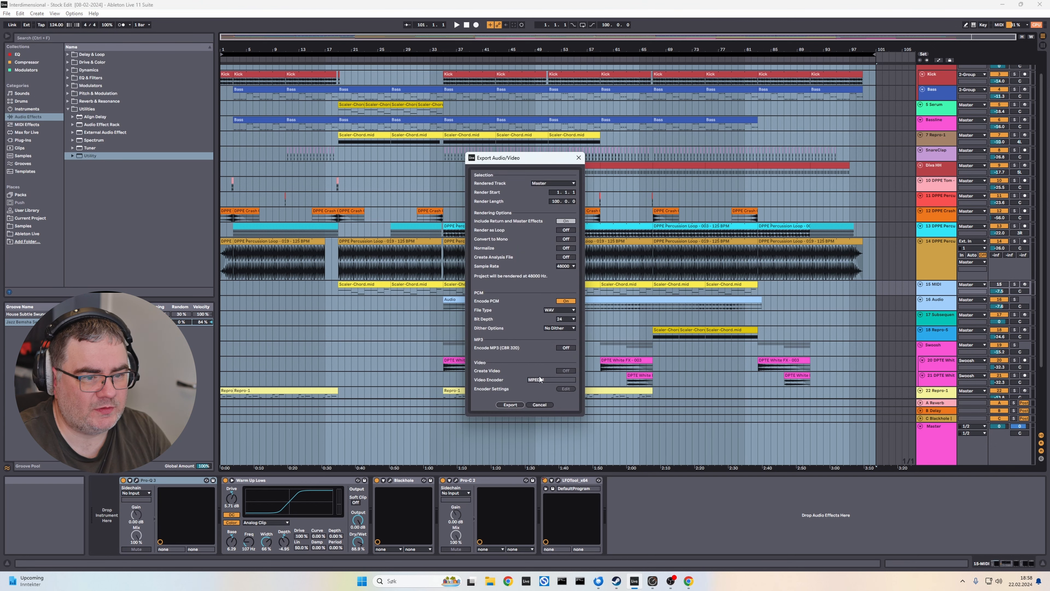
left_click(509, 405)
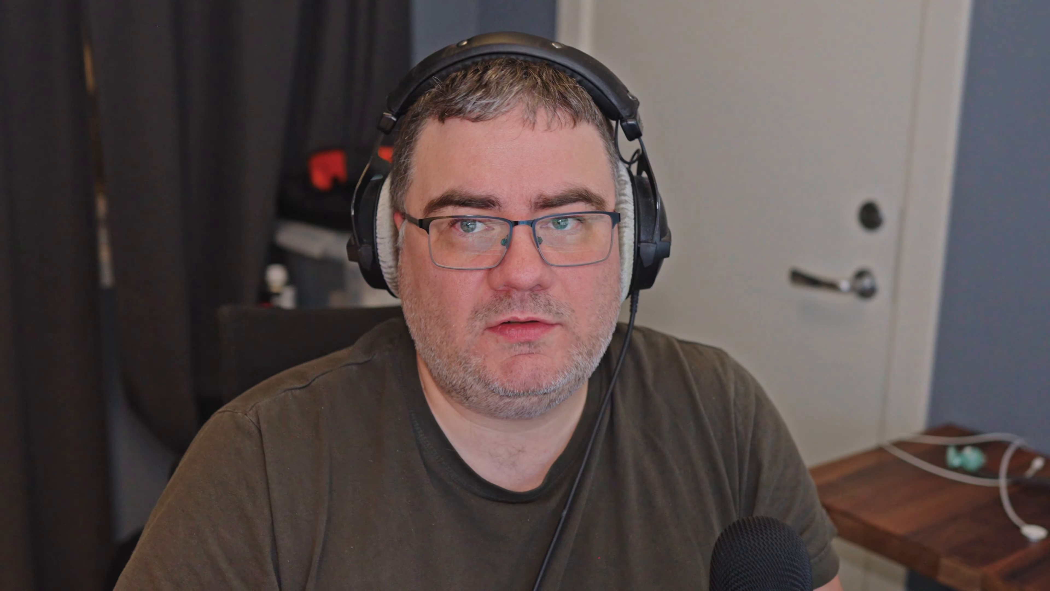
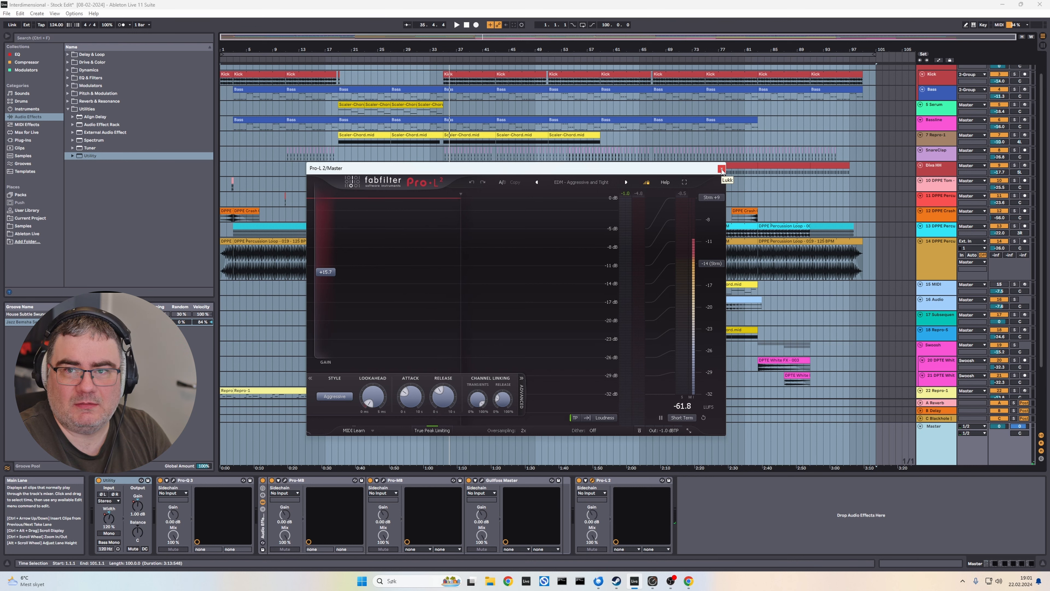
- Close the Pro-L 2 window, find Interdimensional - Stock Edit.wav in the Stock Version folder in File Explorer and open it in Audacity
left_click(722, 169)
left_click(489, 581)
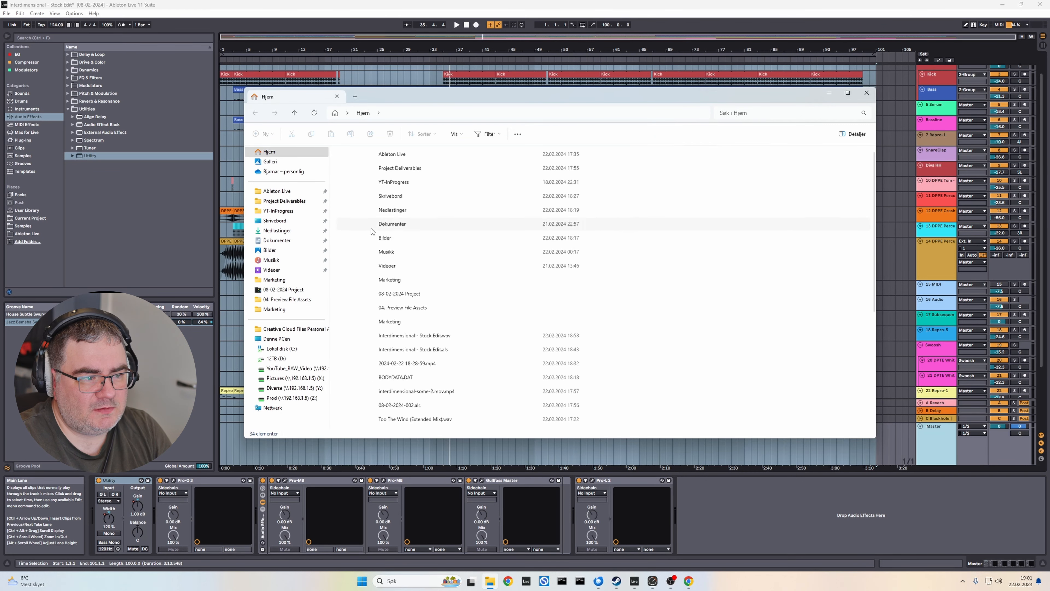
left_click(299, 202)
left_click(372, 240)
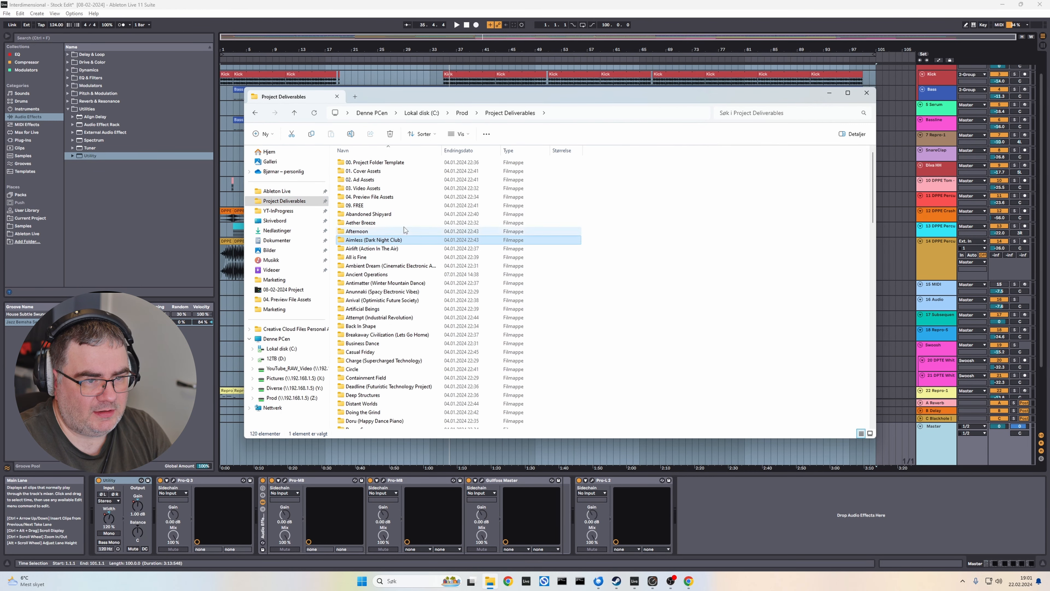
left_click(459, 150)
double_click(377, 163)
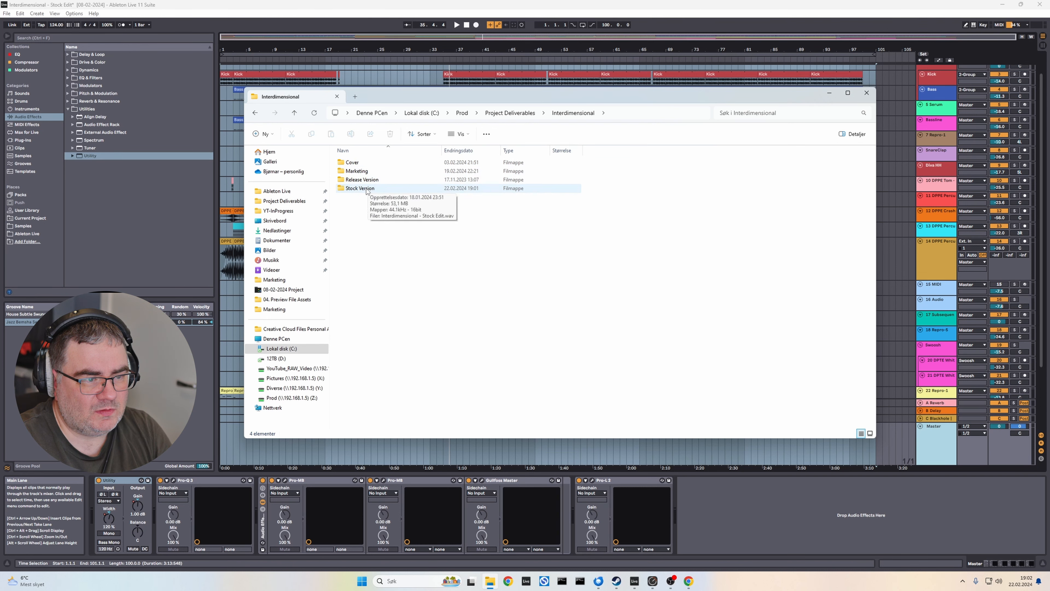
double_click(368, 189)
left_click(375, 173)
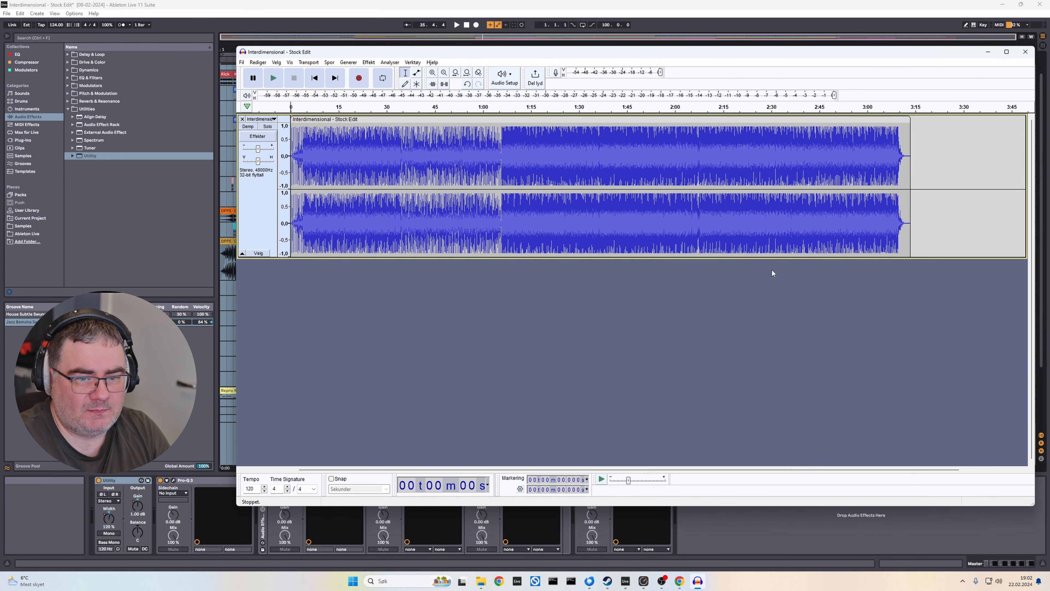
- Increase the waveform track's height, fit the whole track to the window width and clear the selection
left_click_drag(776, 258, 772, 367)
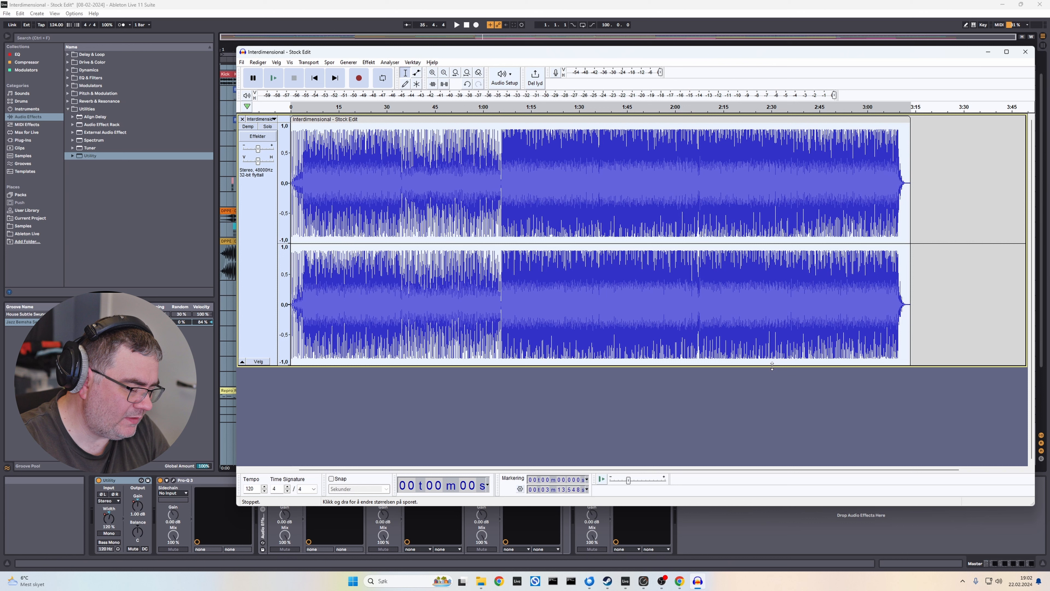
key("ctrl+f")
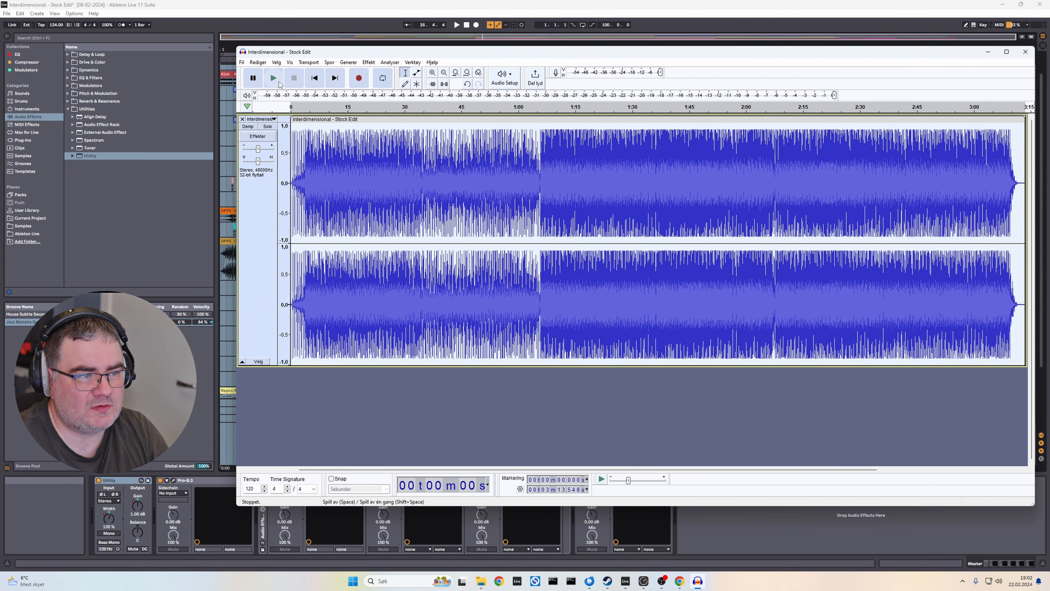
left_click(475, 418)
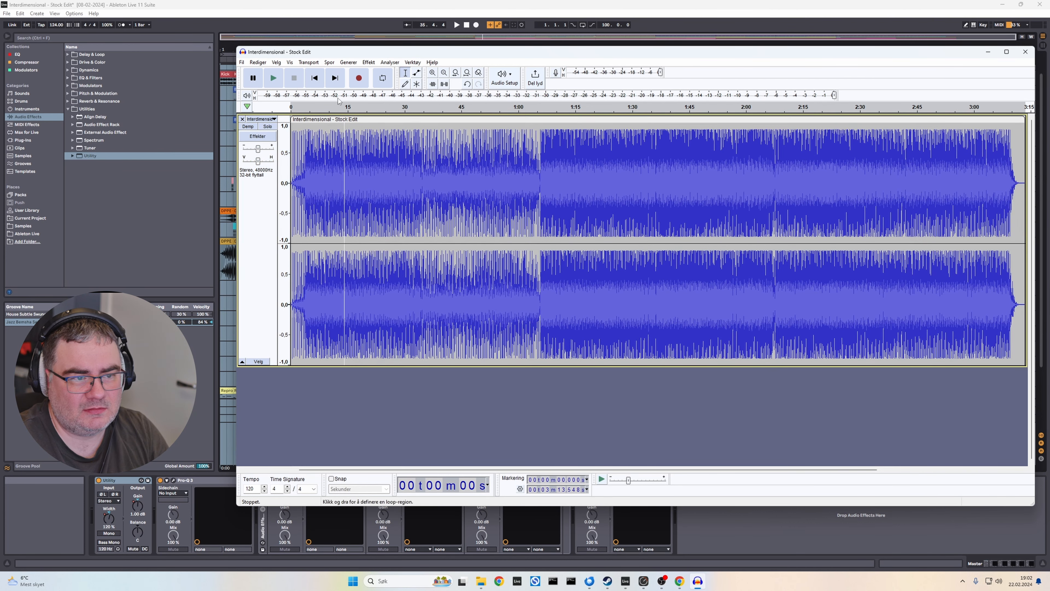
- Play the exported track from the beginning and from about 1:05, and stop playback
left_click(316, 79)
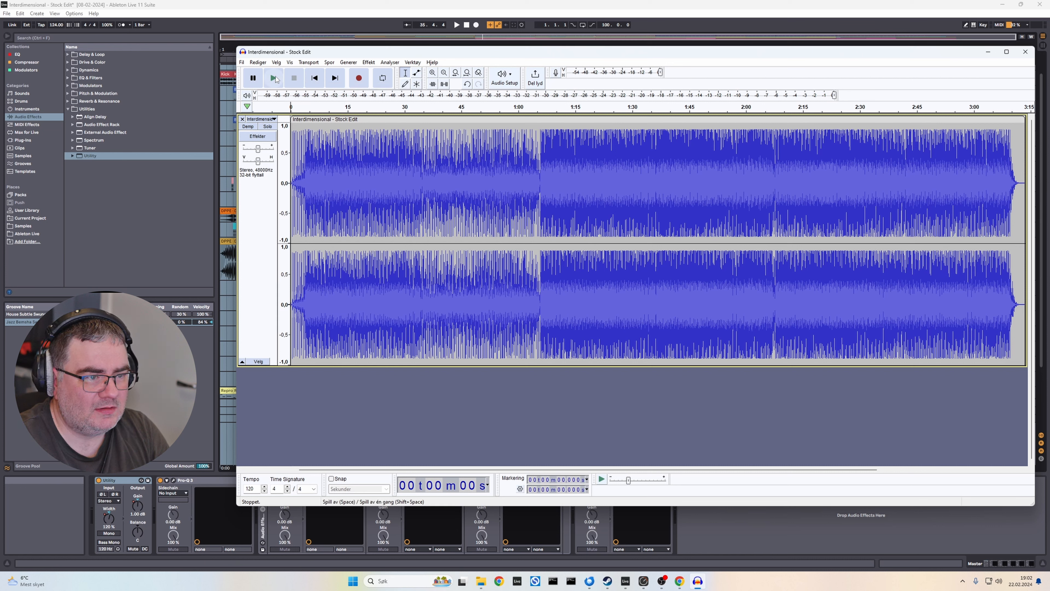
left_click(274, 79)
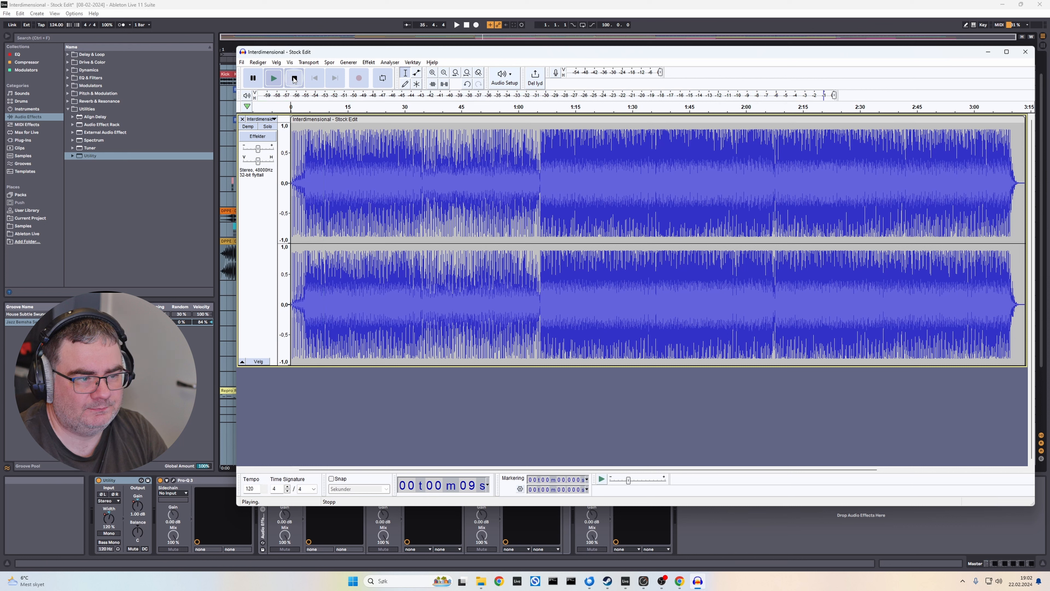
left_click(537, 178)
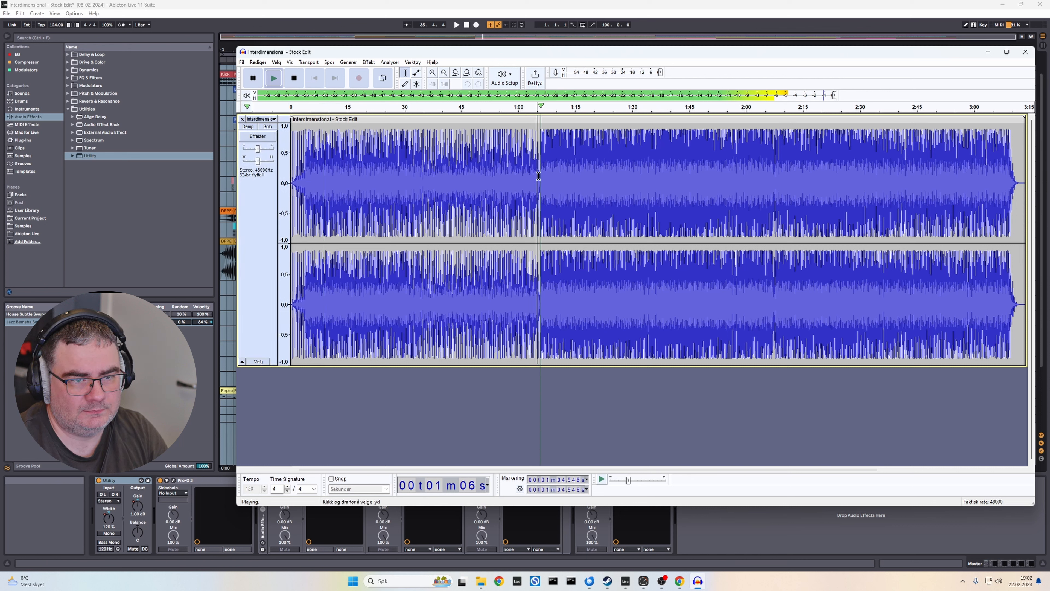
key("space")
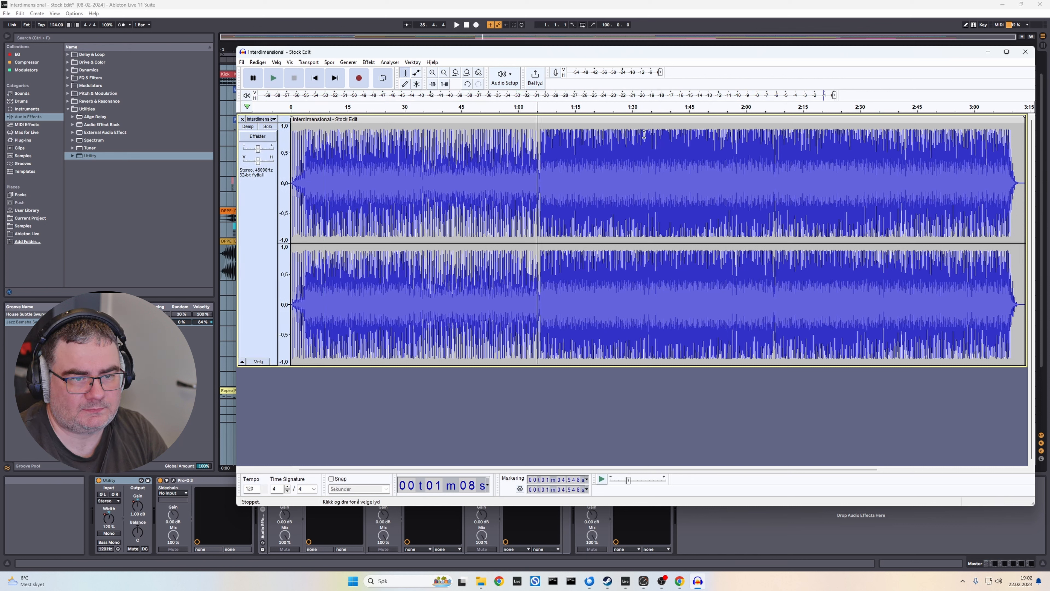
- Check the transition near 1:06 by playing from the transition itself and from about 1:03
left_click(518, 182)
left_click(535, 185)
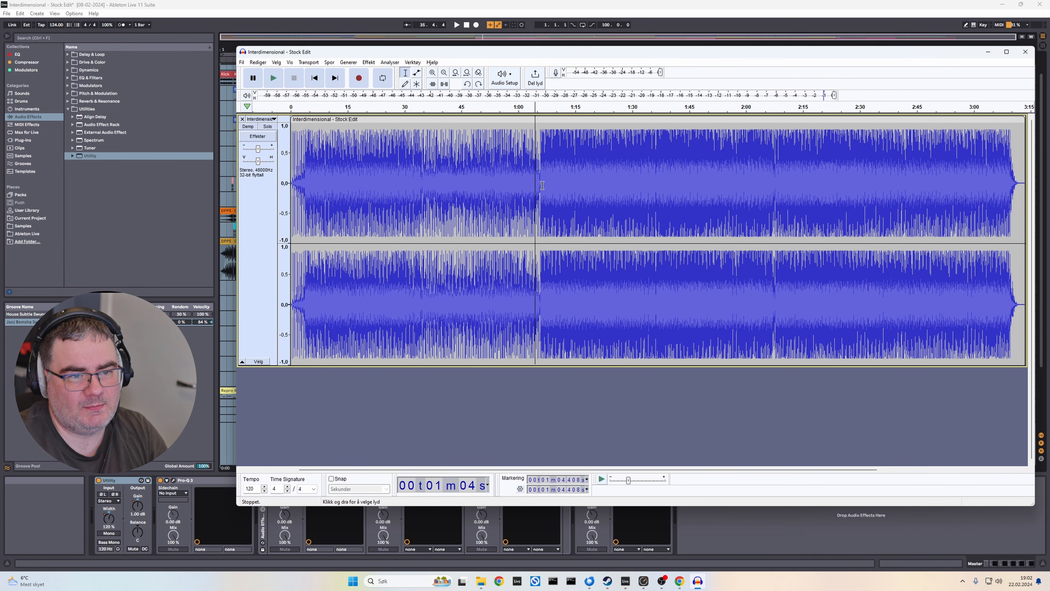
left_click_drag(546, 53, 399, 52)
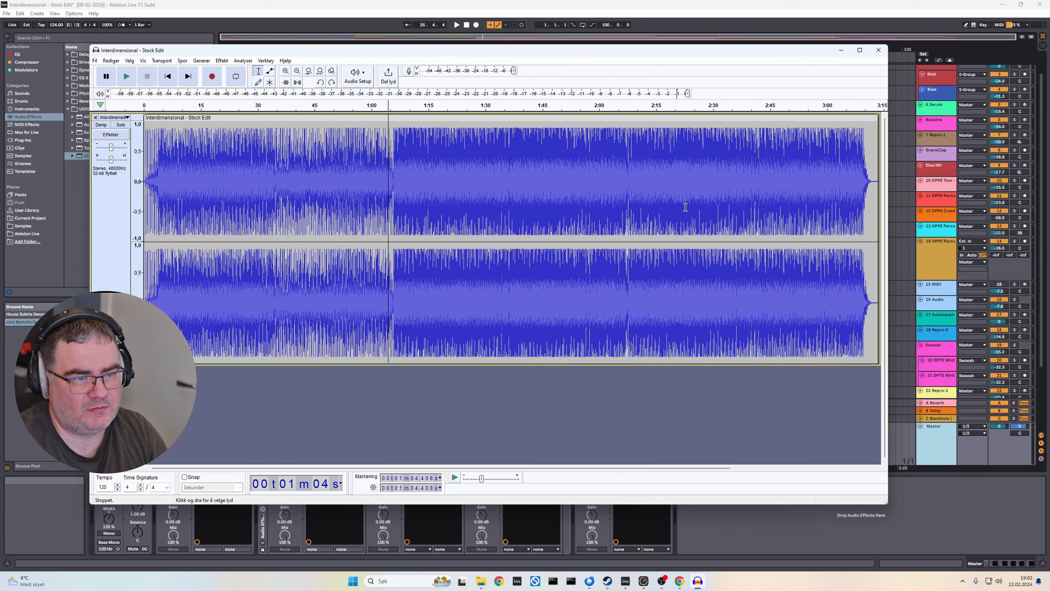
left_click(393, 183)
key("space")
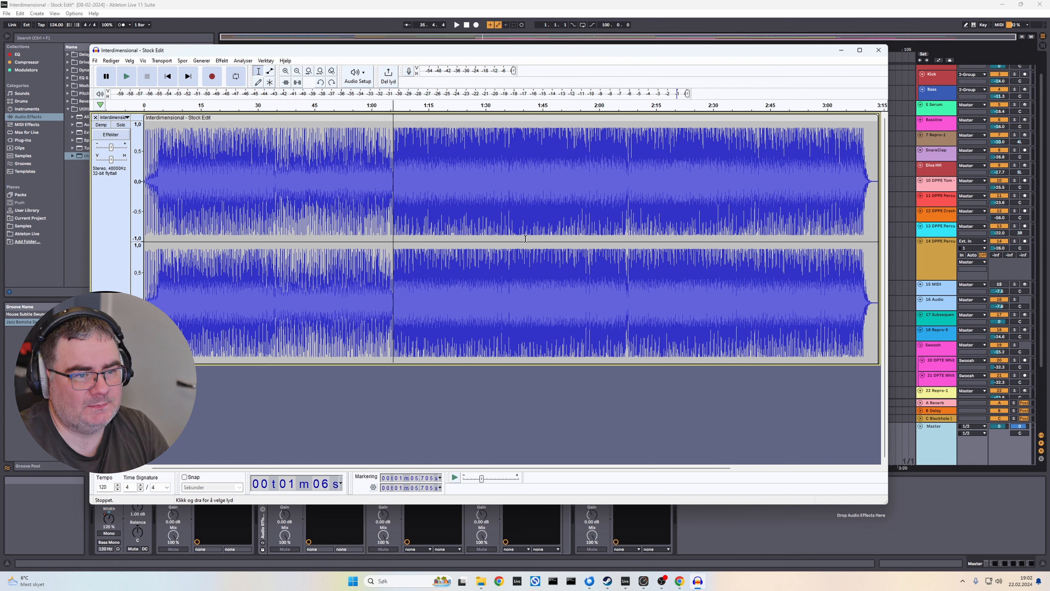
left_click(382, 190)
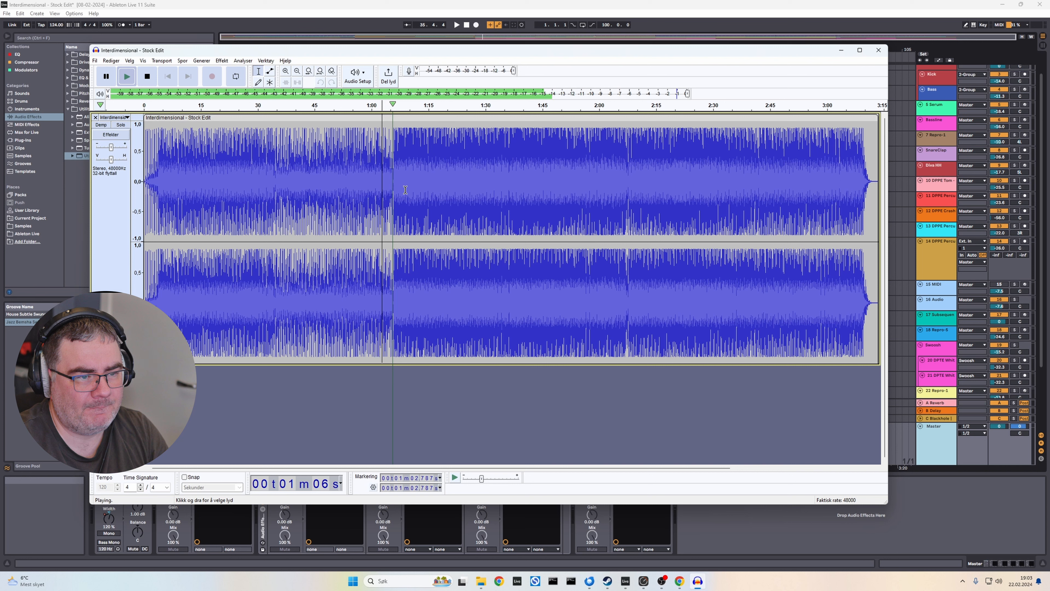
- Listen to the short dip in the waveform from about 2:07 and stop playback
left_click(627, 179)
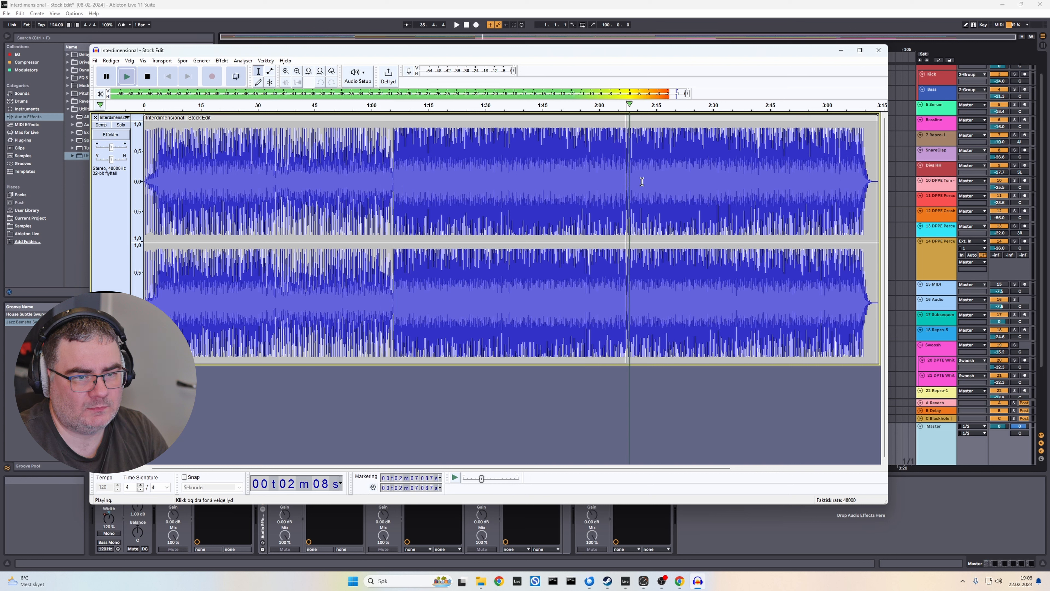
key("space")
left_click_drag(254, 54, 291, 57)
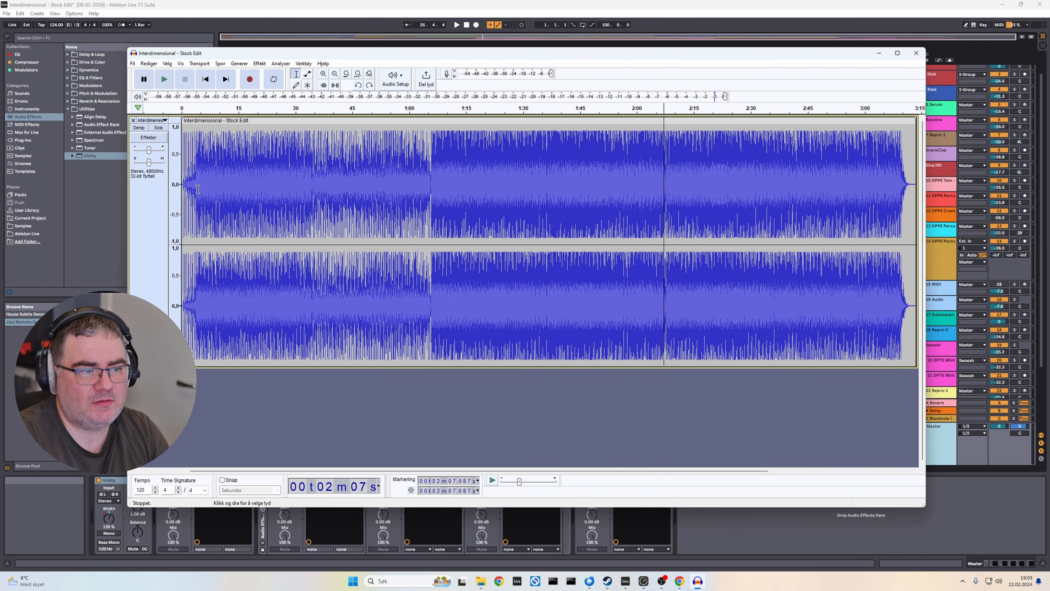
- Listen to the track's opening from the start and from about 17.5 seconds
key("Home")
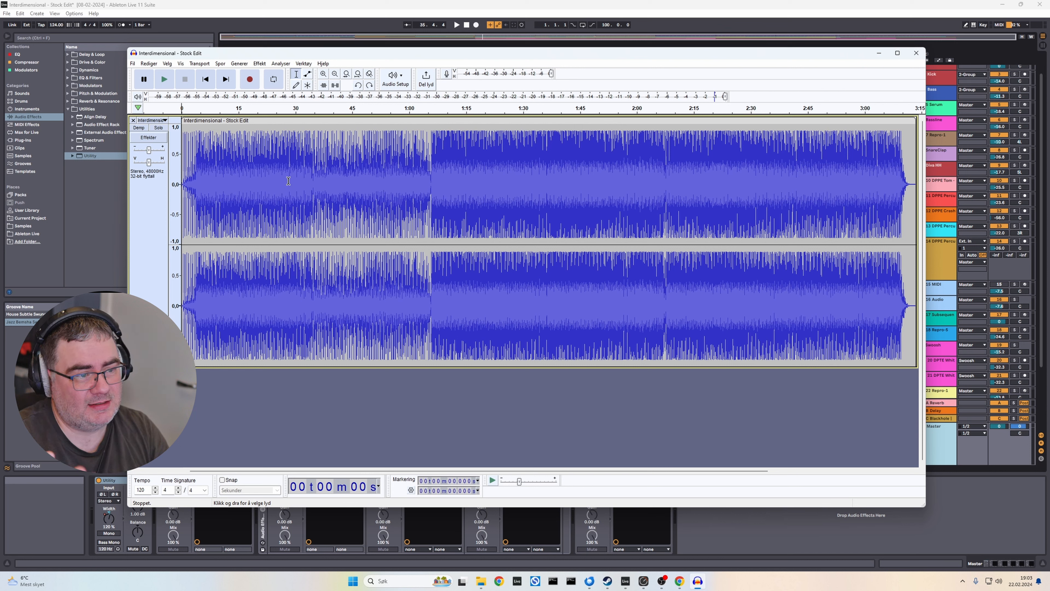
key("space")
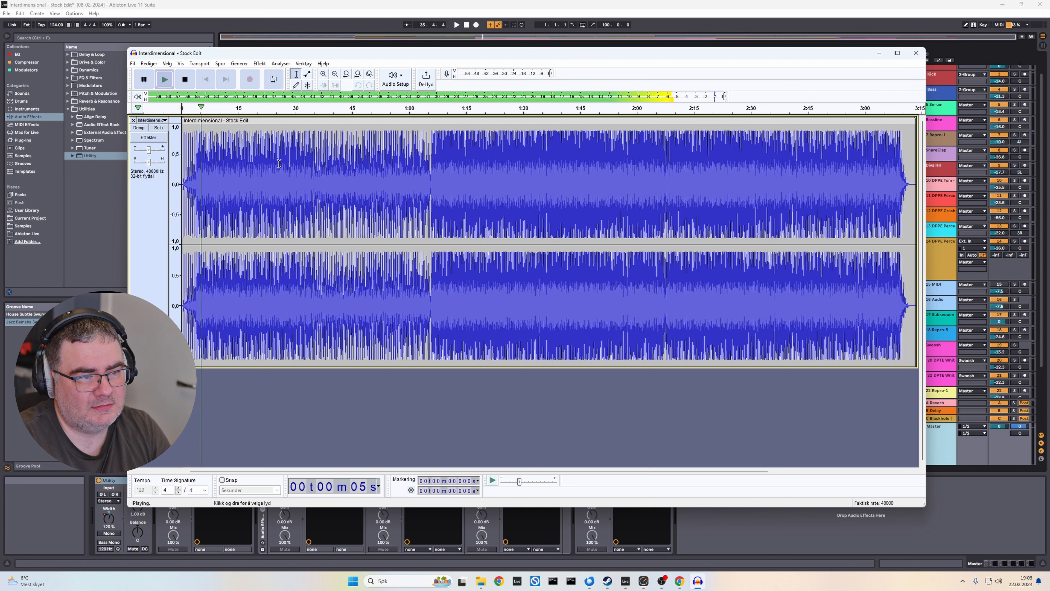
key("space")
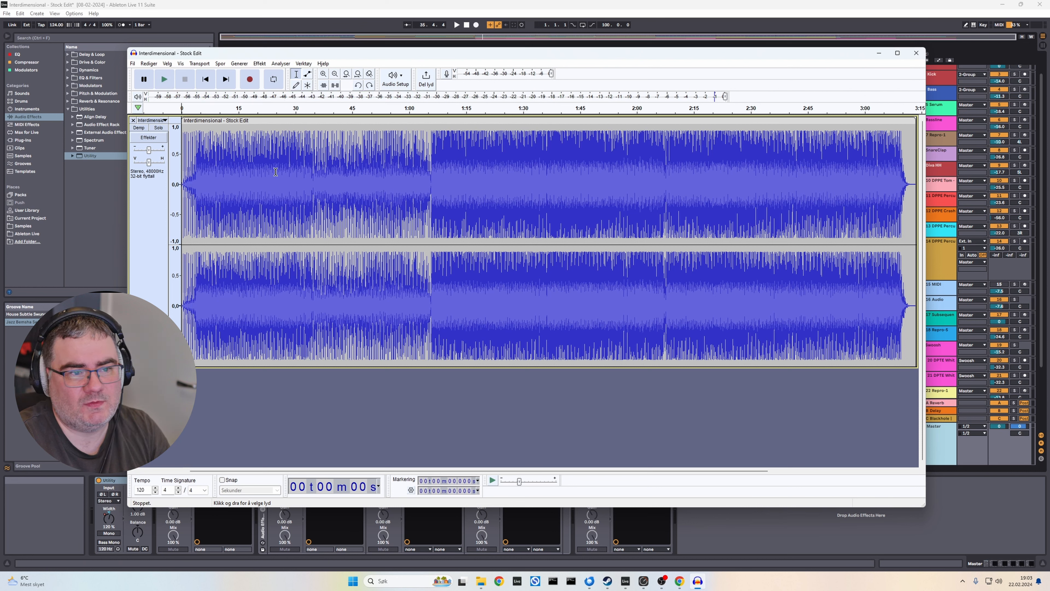
left_click(248, 173)
key("space")
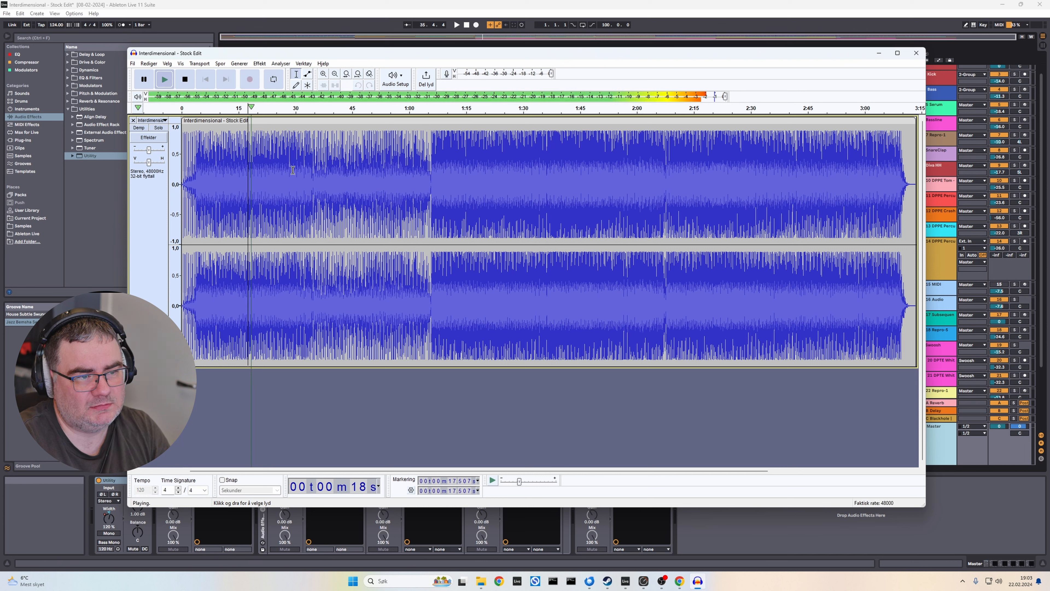
- Listen to the track from about 29 seconds and from about 33 seconds, and stop playback
left_click(293, 173)
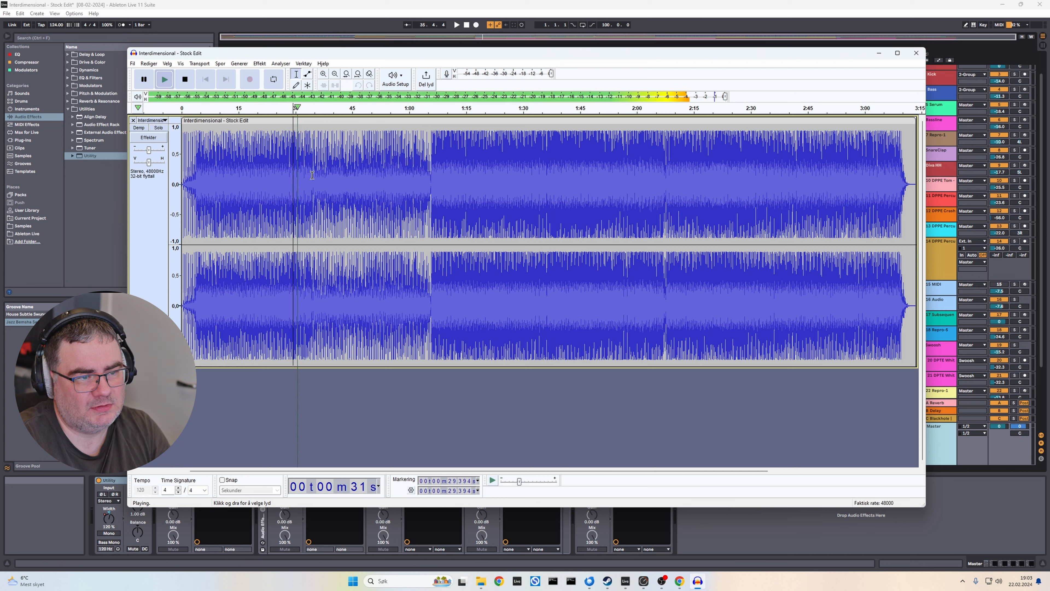
key("space")
left_click(314, 184)
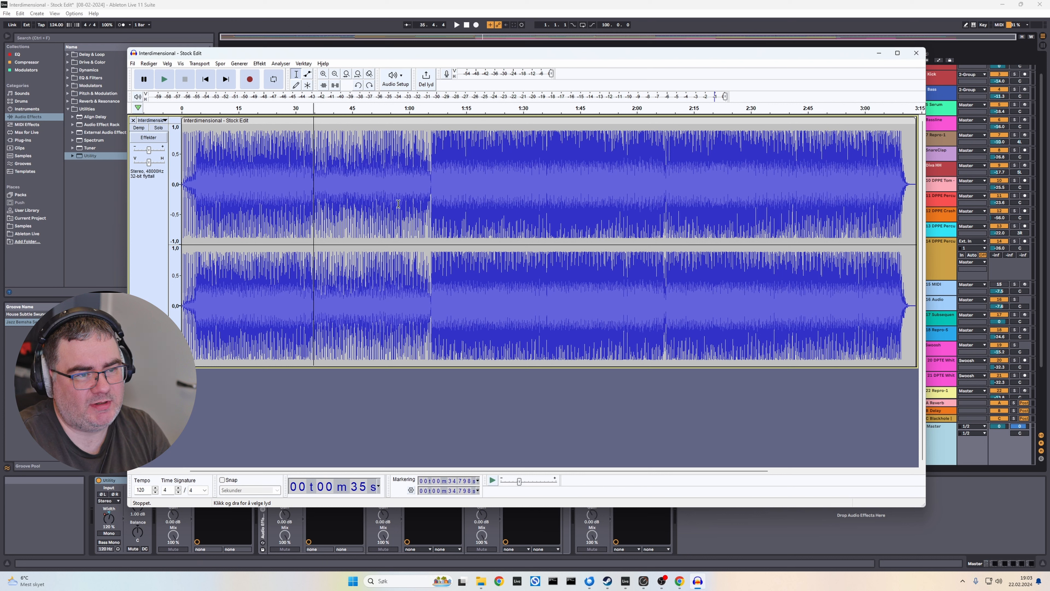
left_click(290, 172)
left_click(308, 177)
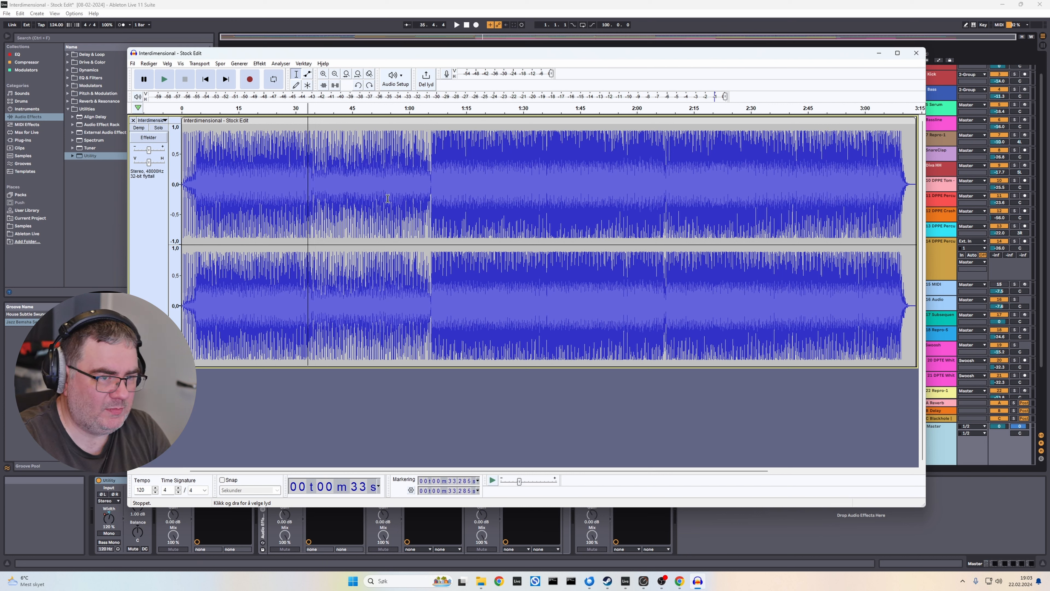
key("space")
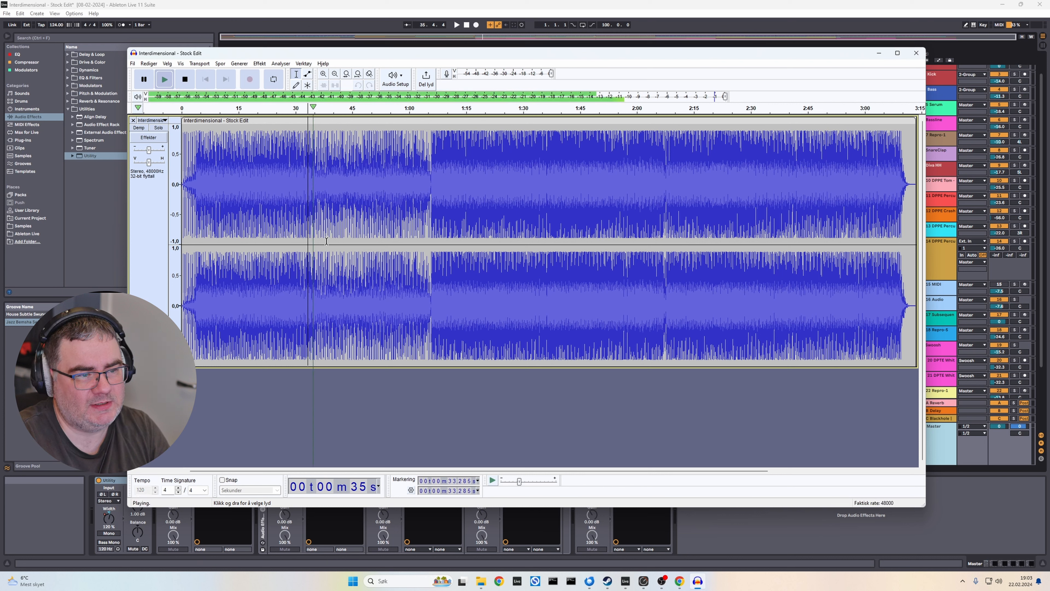
key("space")
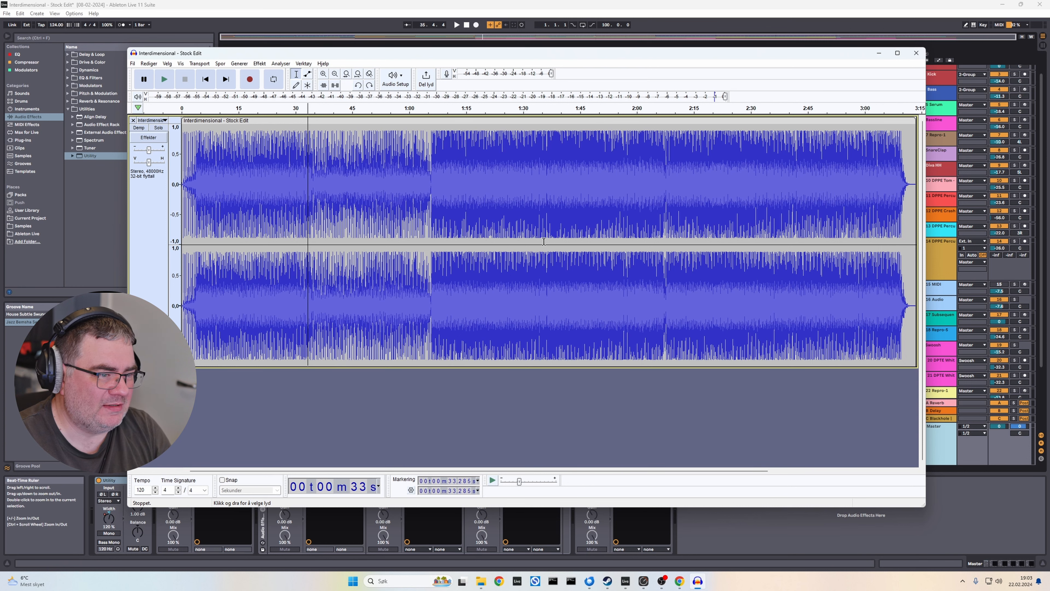
- Widen the Audacity window, zoom in on the track's ending from about 3:03 and play it through
left_click_drag(671, 53, 604, 45)
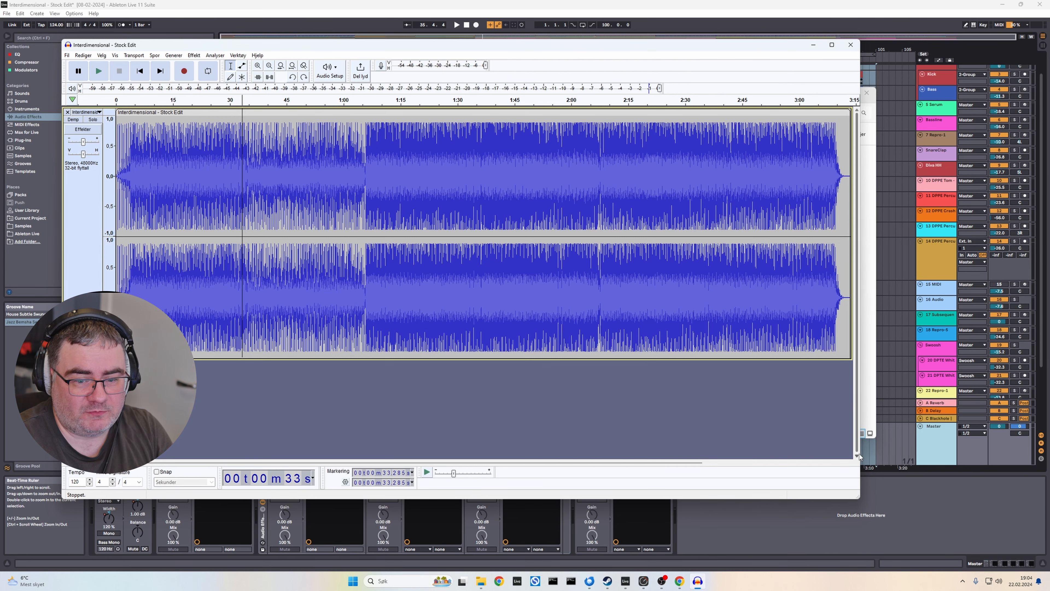
left_click_drag(859, 455, 899, 455)
left_click_drag(569, 47, 722, 56)
left_click_drag(968, 185, 1014, 185)
left_click(436, 75)
left_click(254, 81)
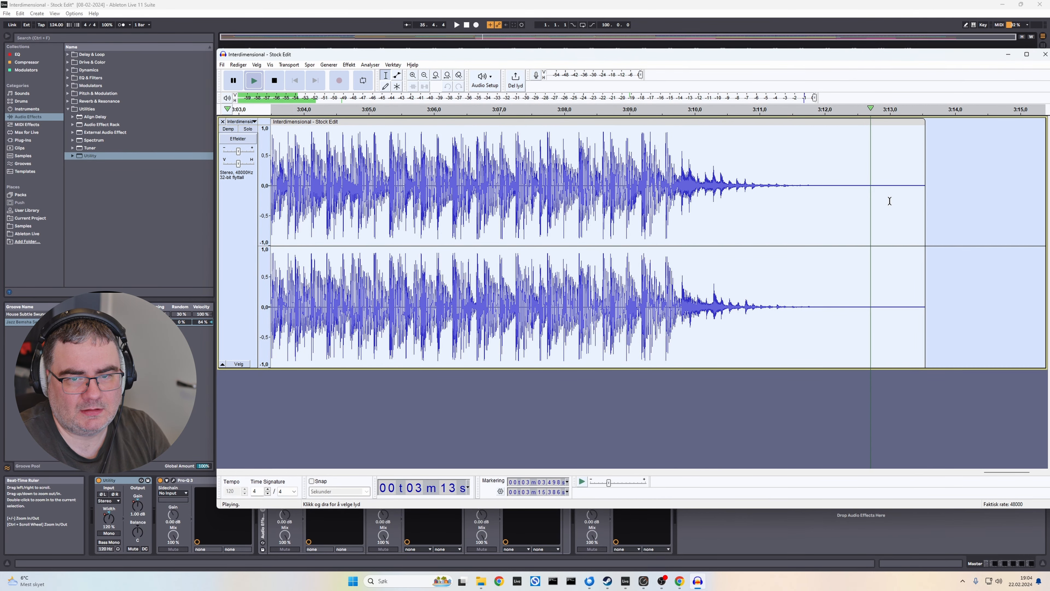
left_click(778, 210)
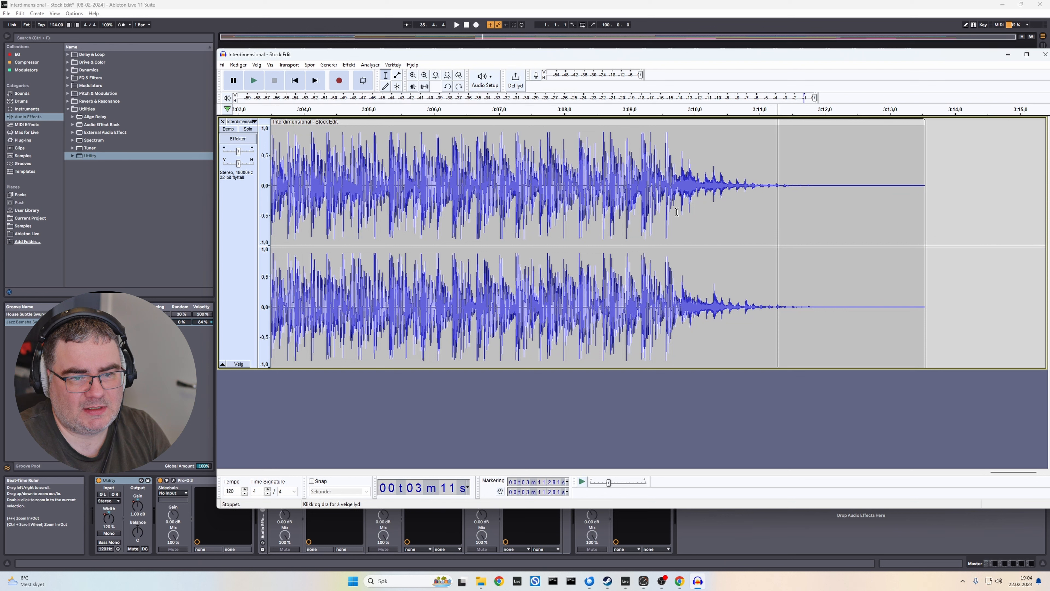
- Apply a fade-out to the decaying tail from about 3:09.7 to 3:12 and play the faded section
left_click_drag(677, 211, 822, 229)
key("space")
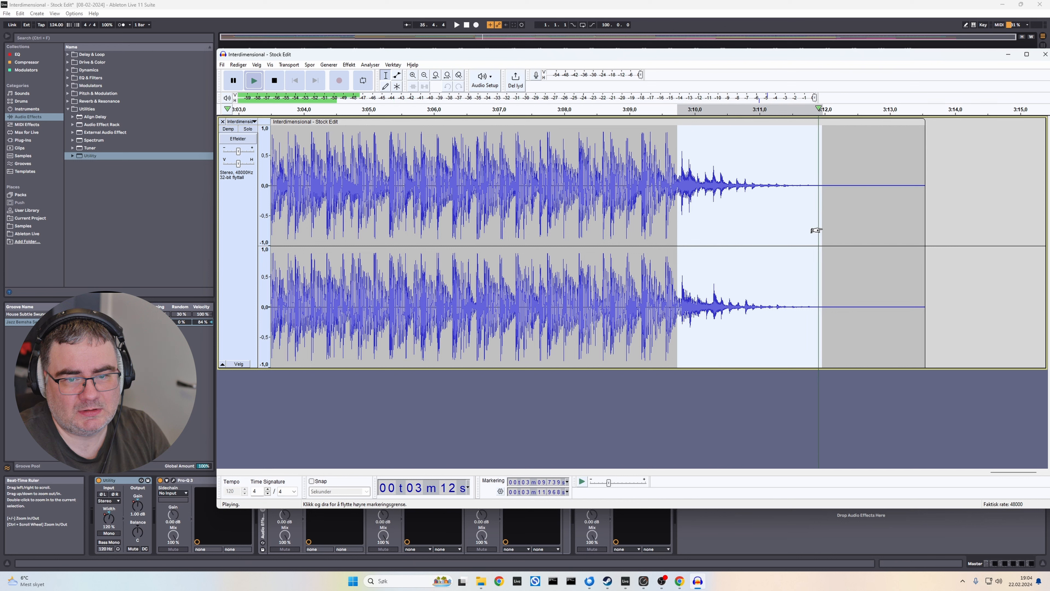
left_click(349, 65)
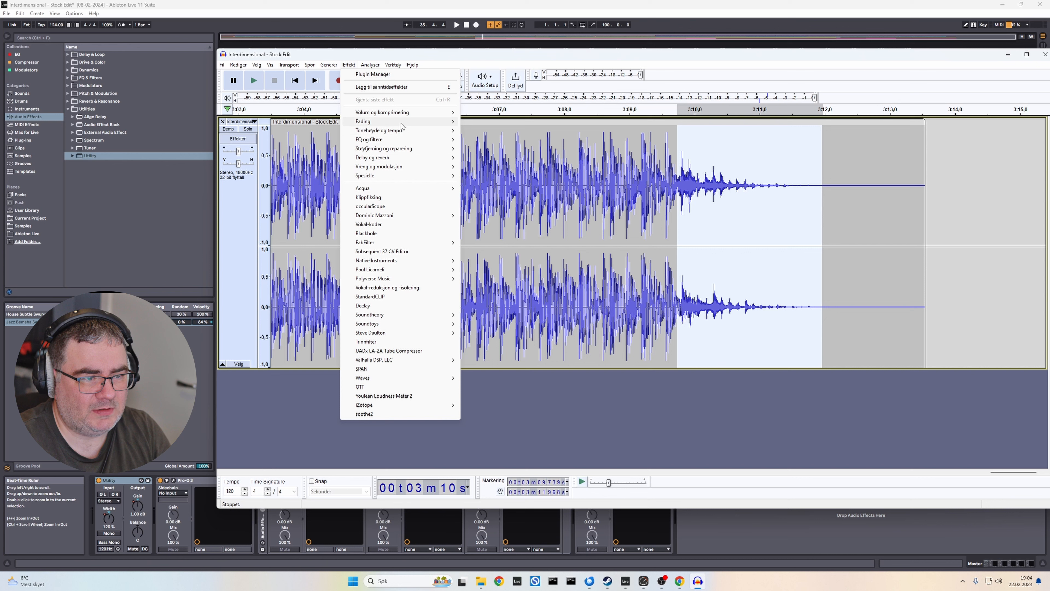
mouse_move(451, 123)
left_click(480, 131)
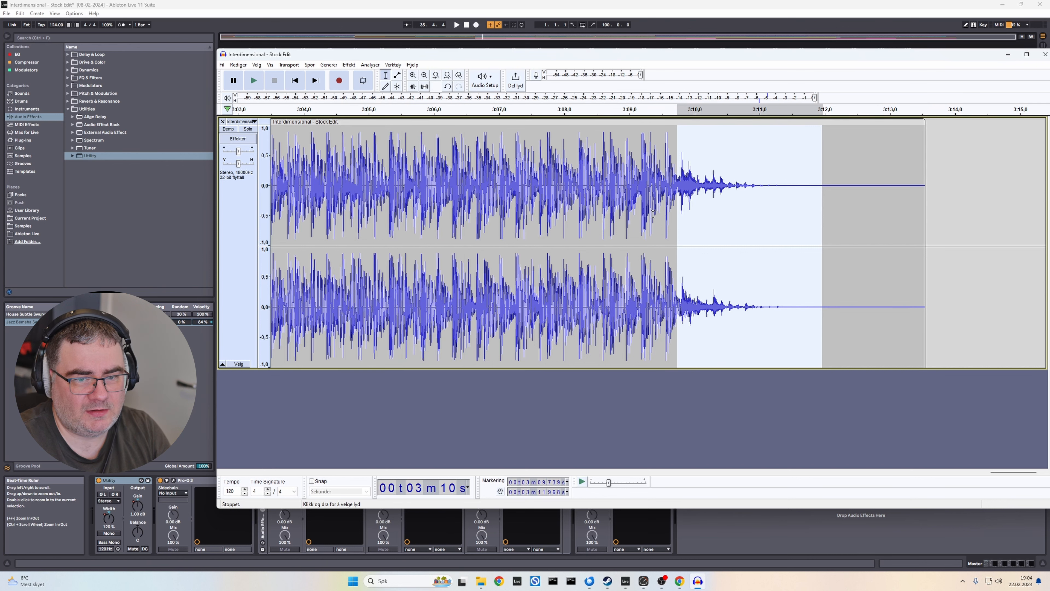
key("space")
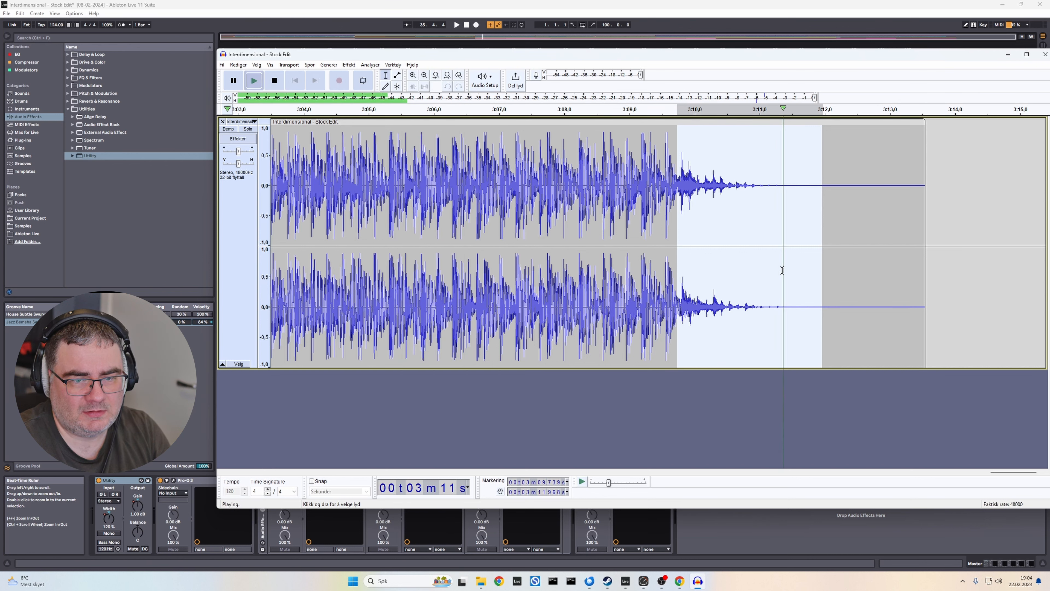
- Delete the silence after the faded tail from about 3:12, and fit the whole track in view with the cursor at the start
left_click_drag(677, 232, 956, 272)
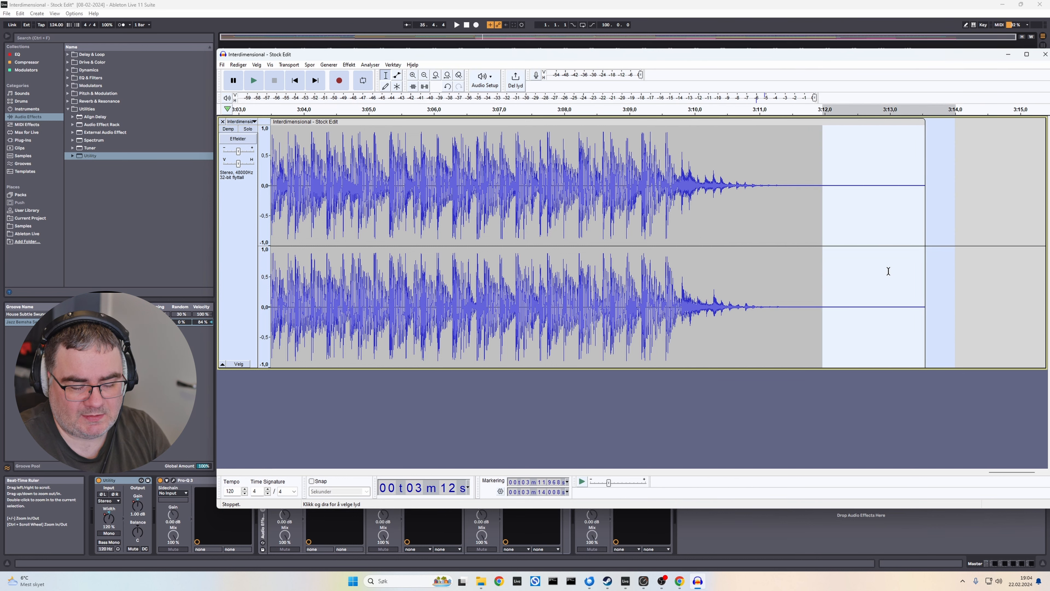
key("Delete")
key("ctrl+a")
key("ctrl+e")
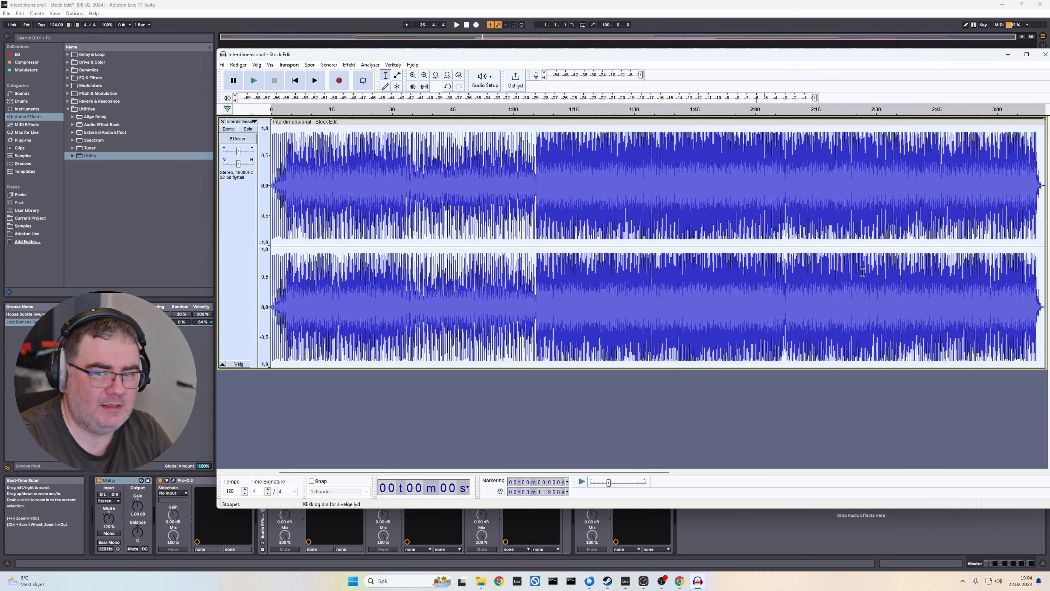
left_click(300, 81)
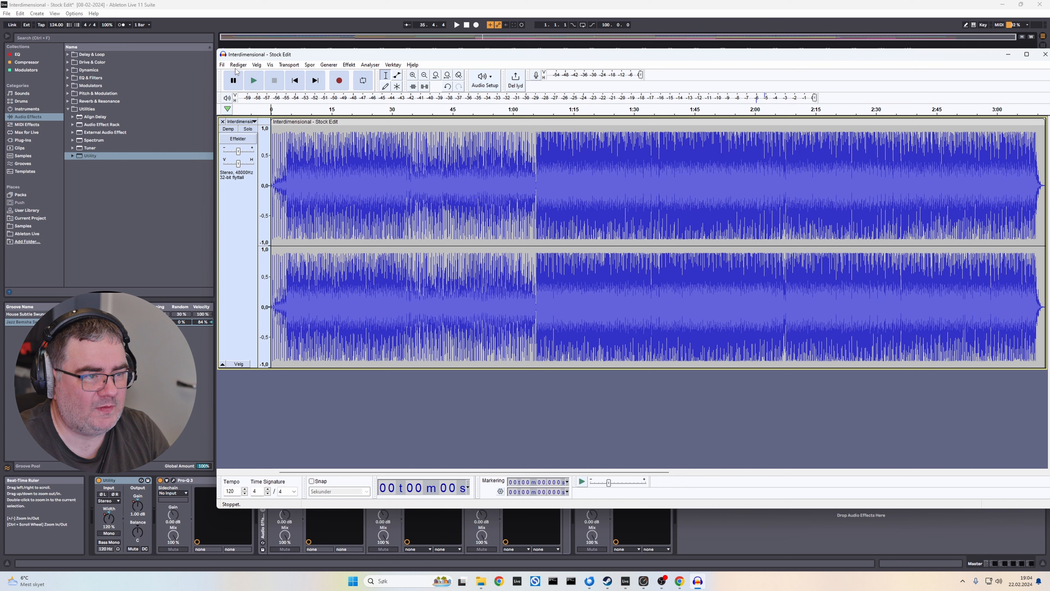
- Start an audio export of Interdimensional - Stock Edit.wav and set its folder to Project Deliverables\Interdimensional\Stock Version
left_click(222, 66)
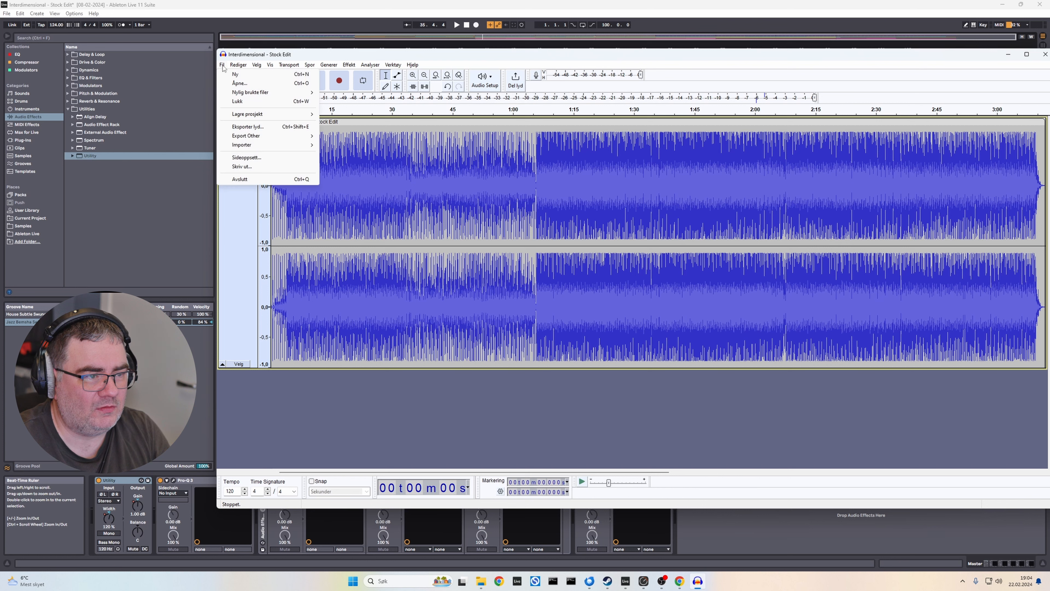
left_click(264, 127)
left_click(426, 122)
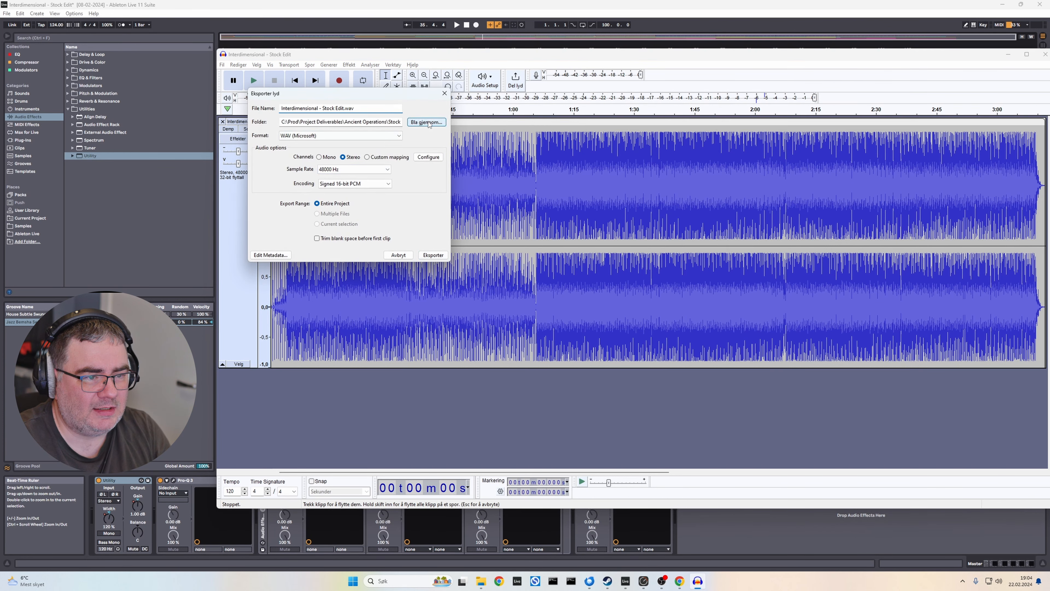
left_click(441, 126)
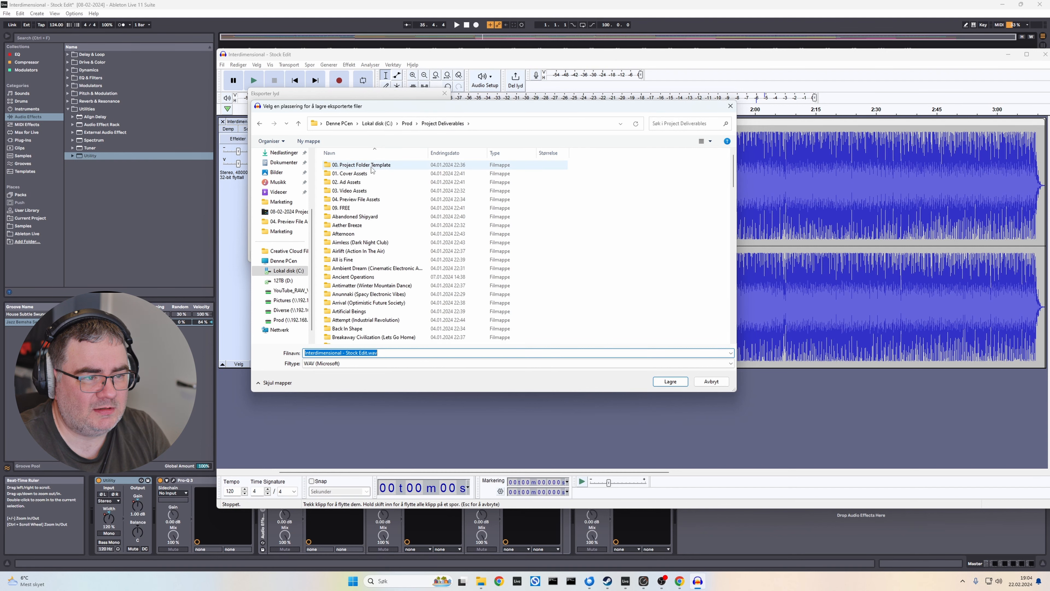
left_click(450, 155)
double_click(366, 167)
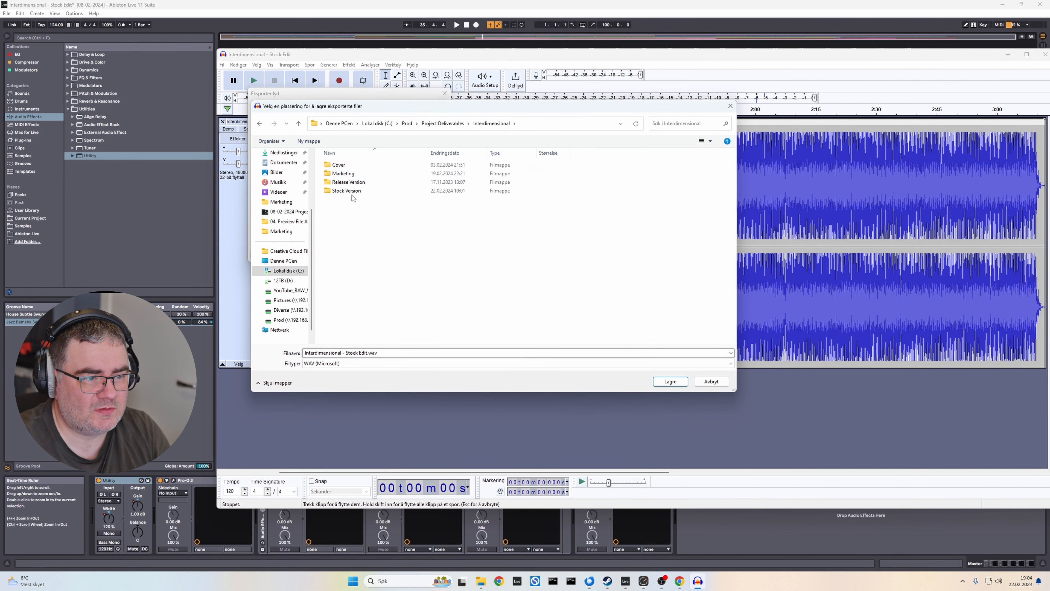
double_click(354, 190)
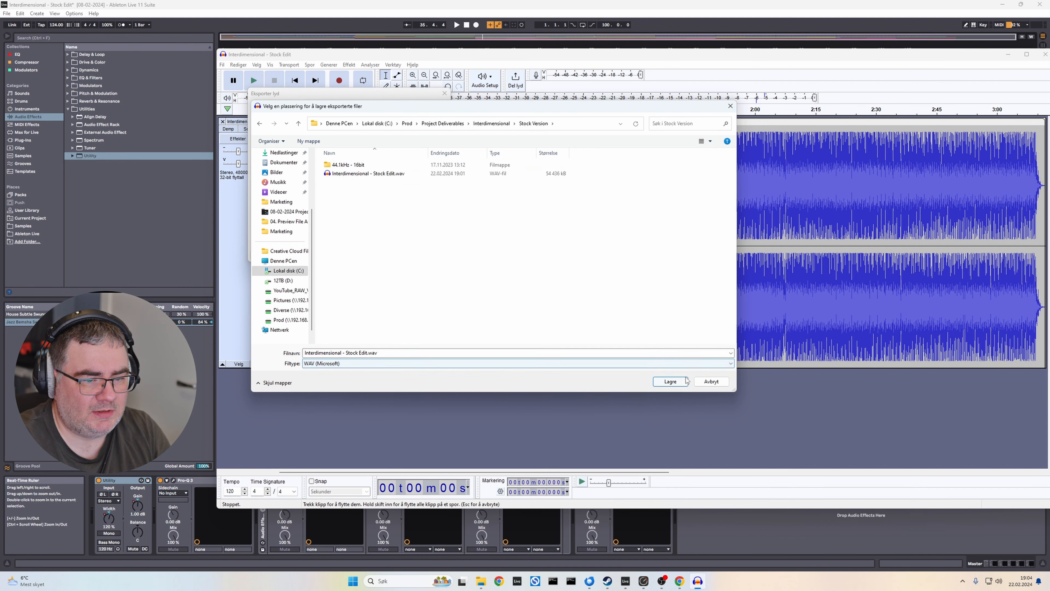
left_click(670, 381)
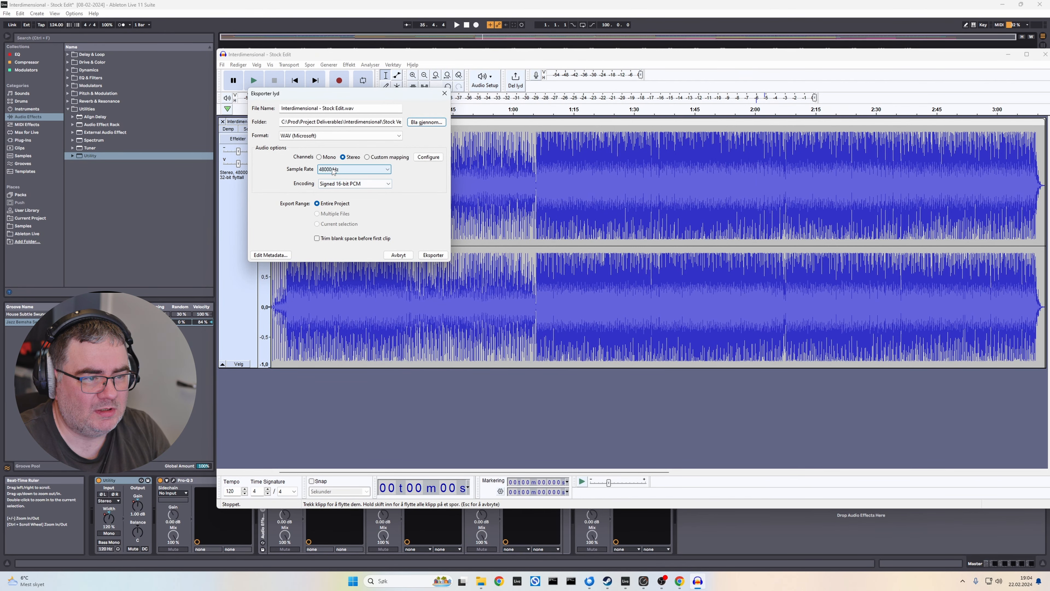
- Set the encoding to Signed 24-bit PCM and export the WAV, replacing the existing file
left_click_drag(320, 97, 326, 97)
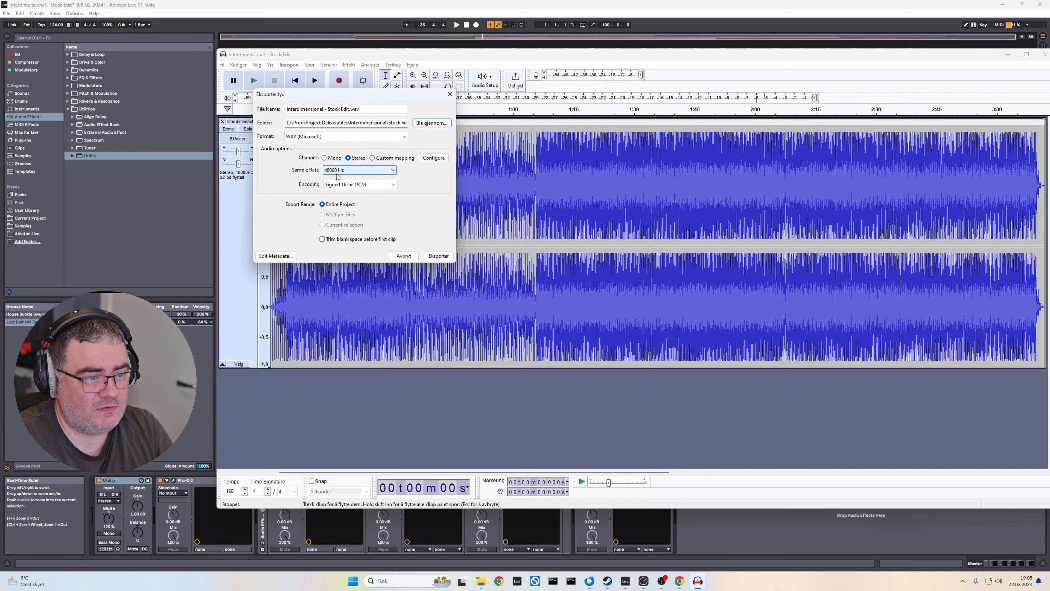
left_click(340, 184)
left_click(342, 199)
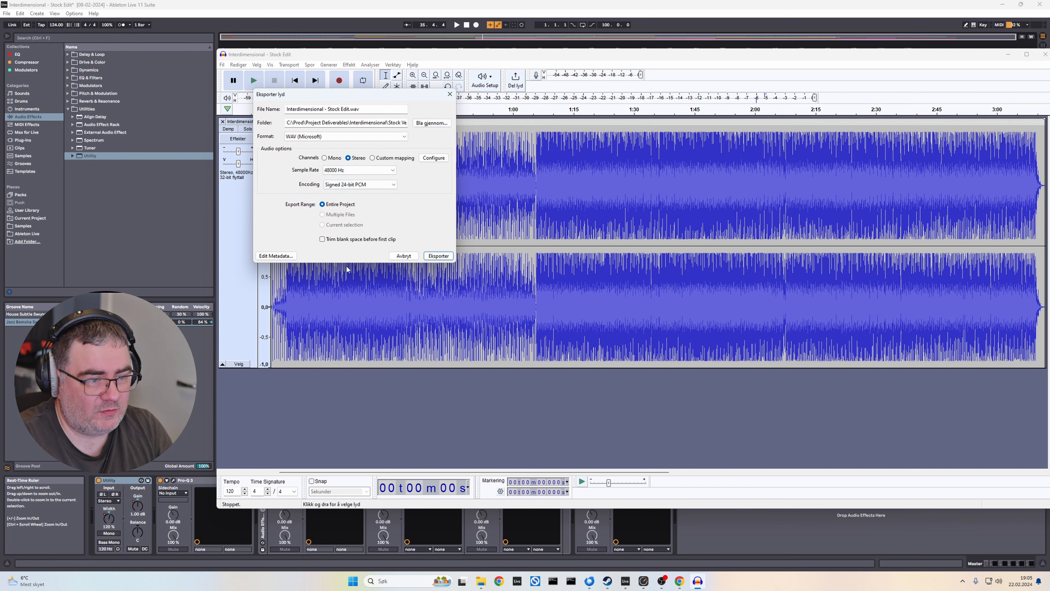
left_click(438, 256)
left_click(421, 184)
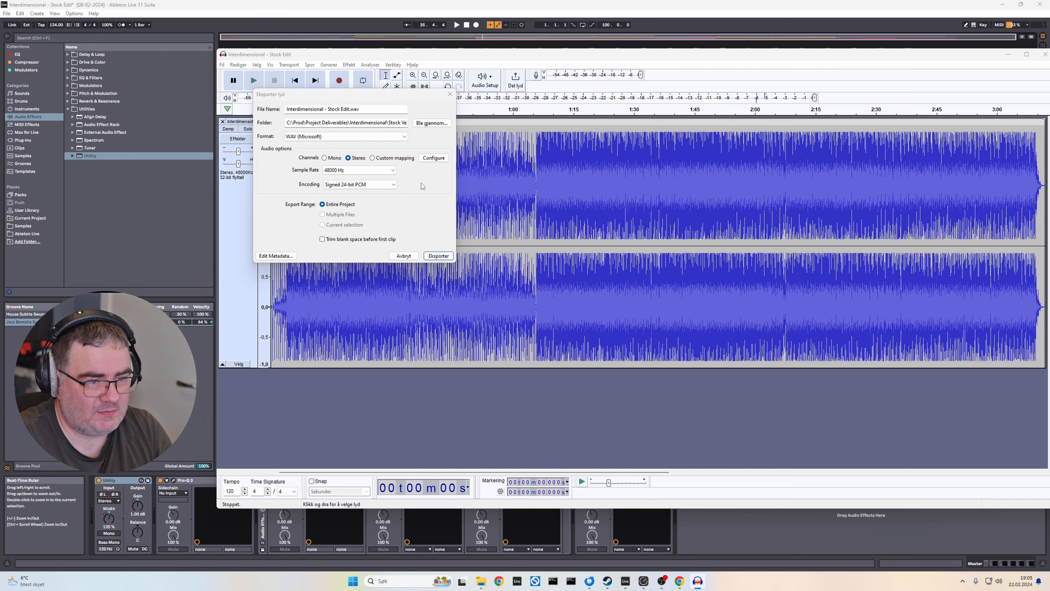
- Switch to the Stock Version folder, inspect the exported WAV's audio format in MediaInfo, and close MediaInfo
left_click_drag(981, 53, 934, 56)
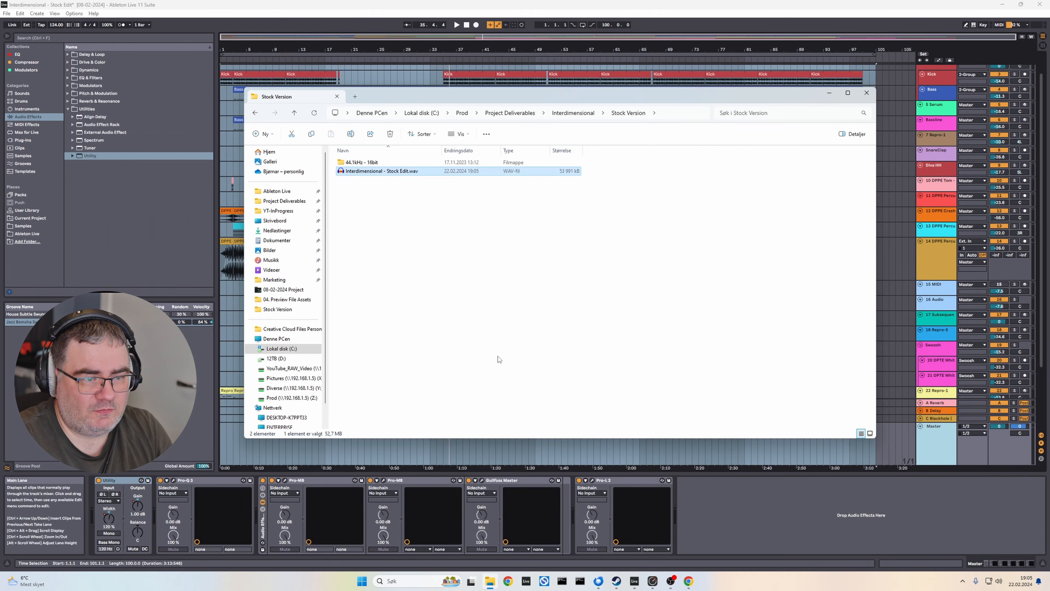
left_click(502, 351)
key("super+s")
type("mei")
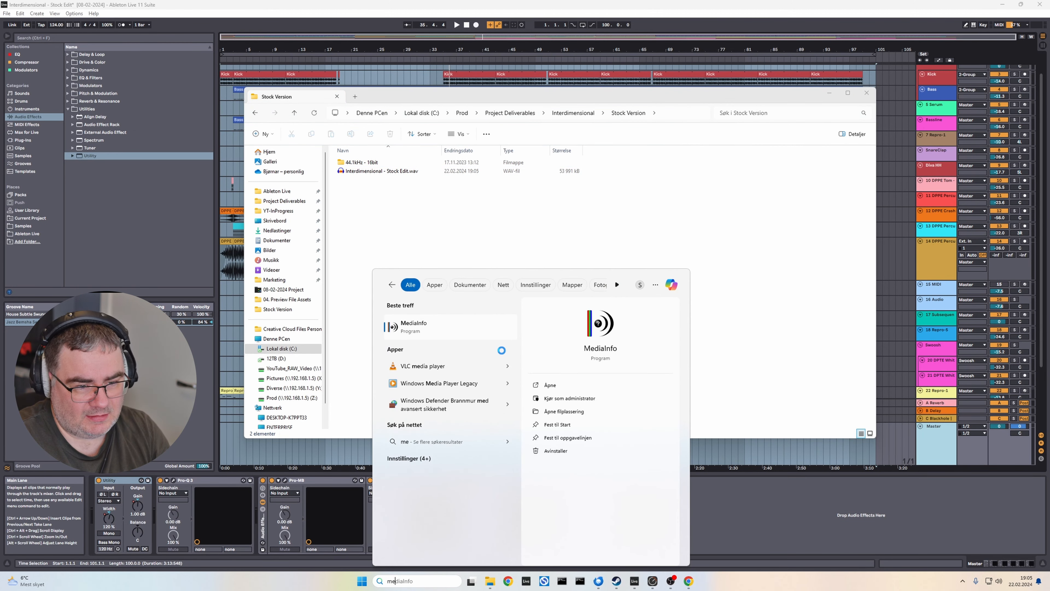
key("BackSpace")
type("dia")
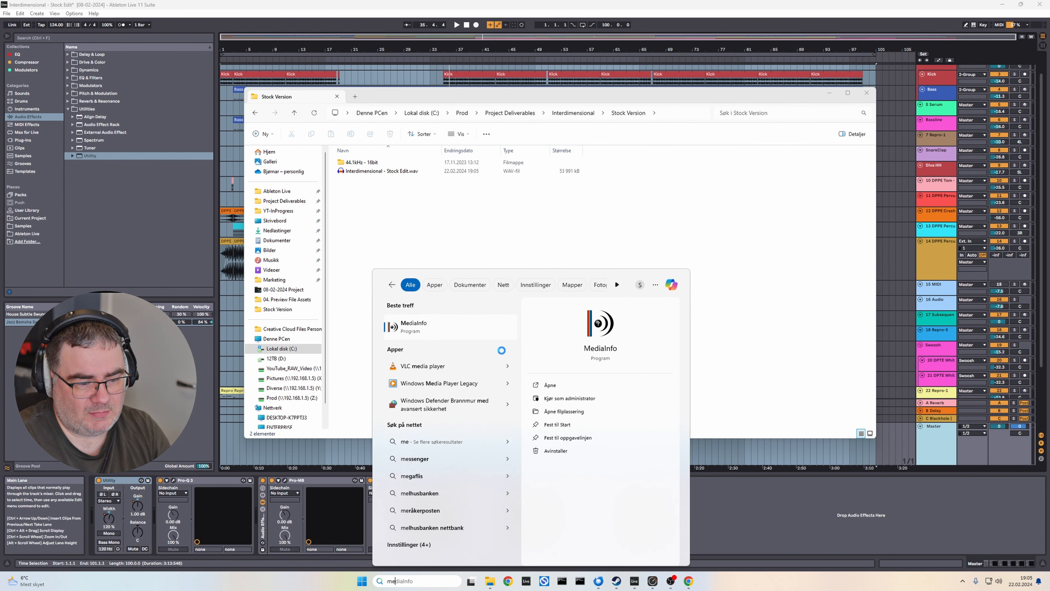
key("Return")
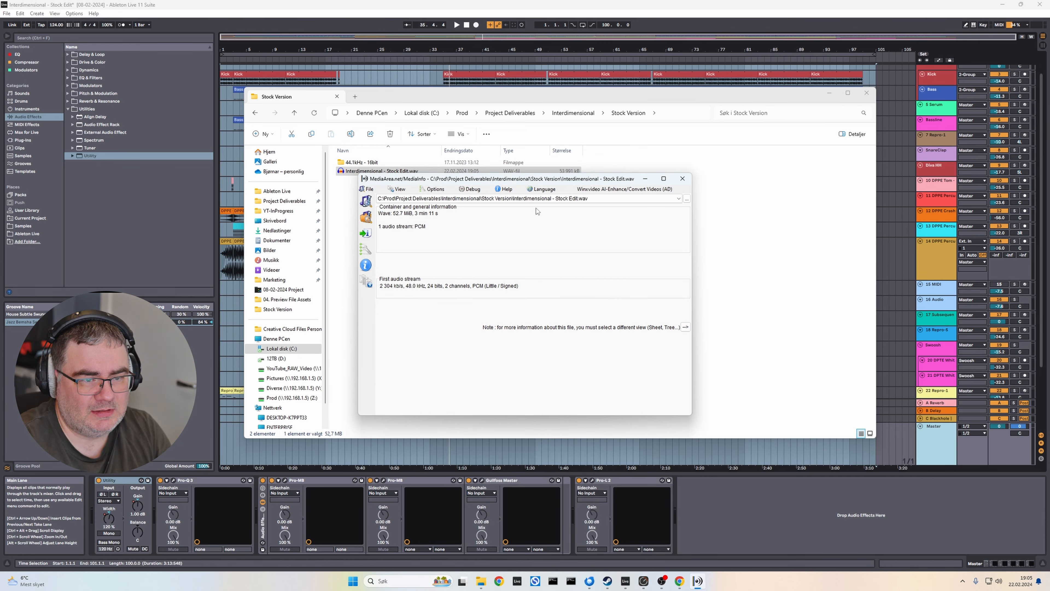
left_click_drag(544, 178, 624, 176)
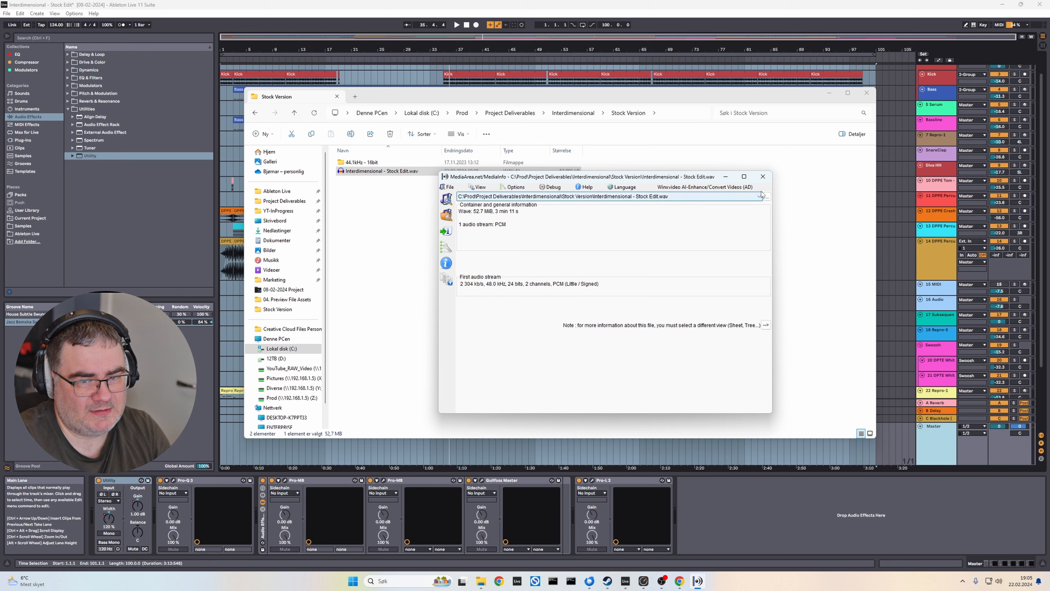
left_click(763, 176)
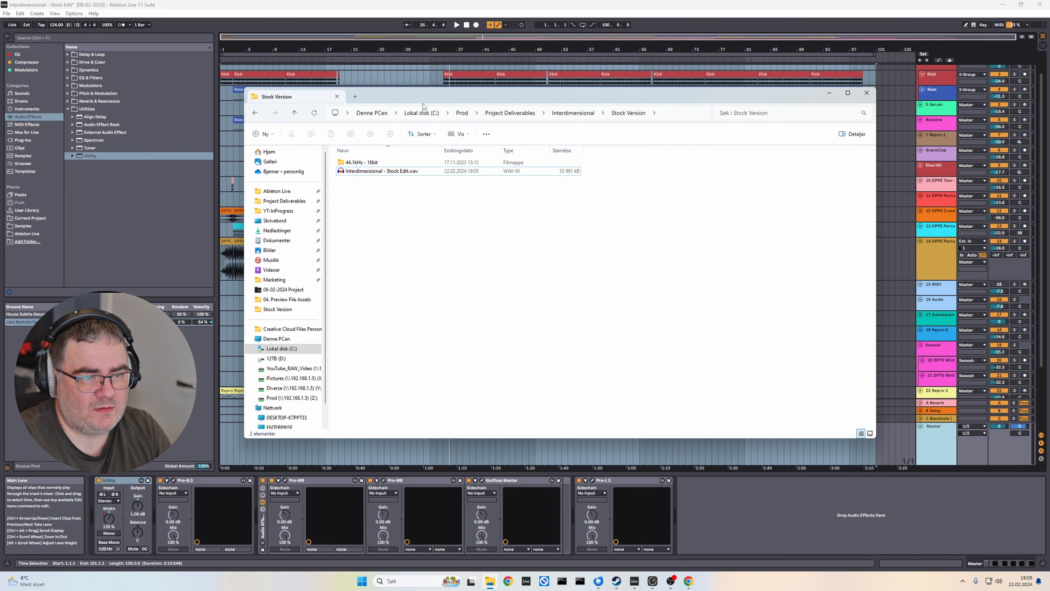
- Convert Interdimensional - Stock Edit.wav to a 320 kbps MP3 with File Converter
left_click_drag(422, 107, 454, 113)
left_click(416, 178)
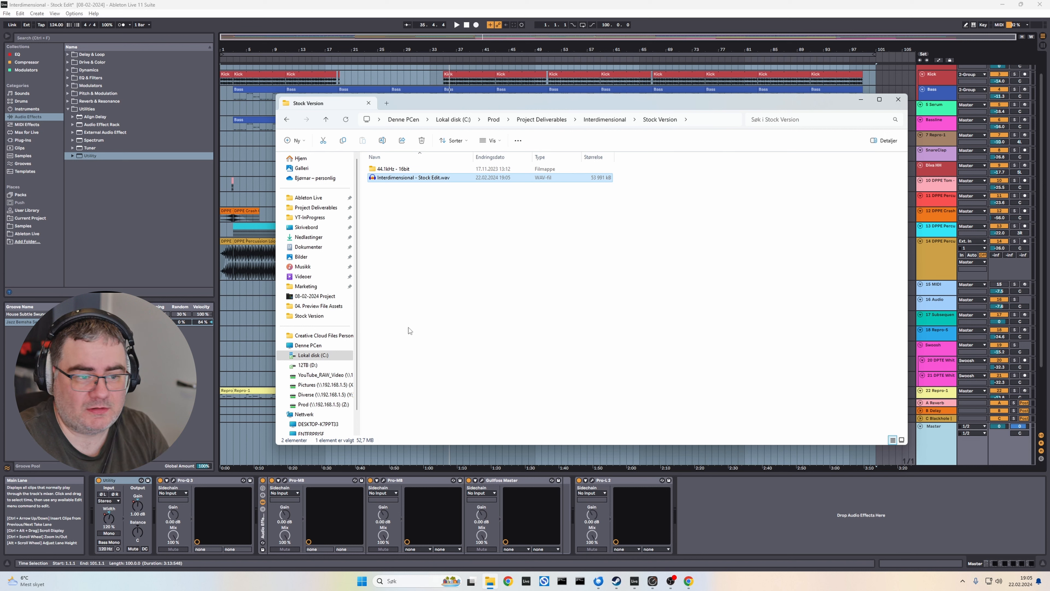
left_click(394, 168)
left_click(422, 238)
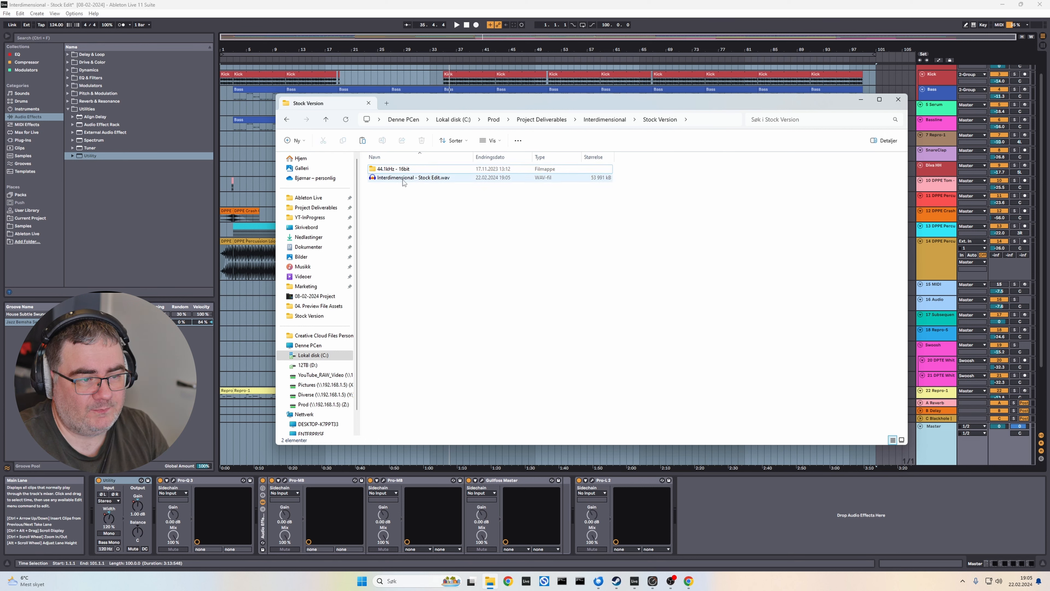
left_click(403, 182)
right_click(404, 182)
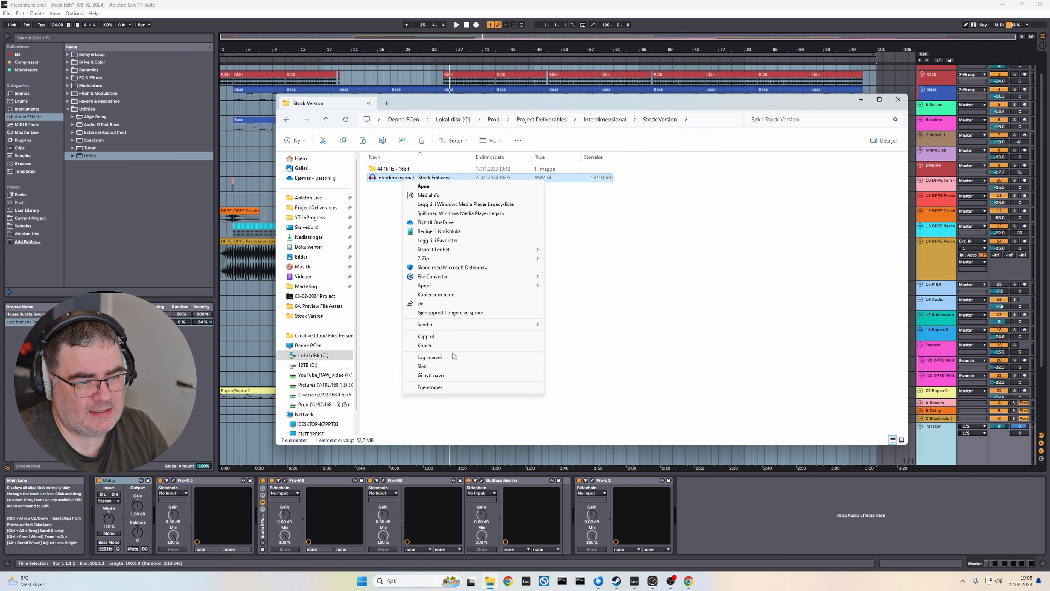
mouse_move(496, 276)
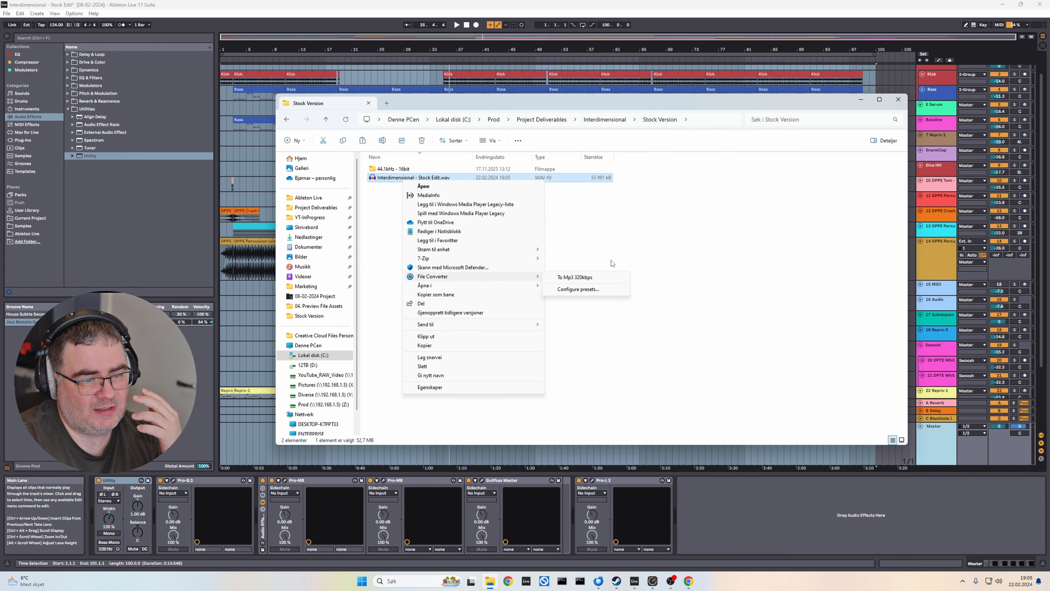
left_click(581, 276)
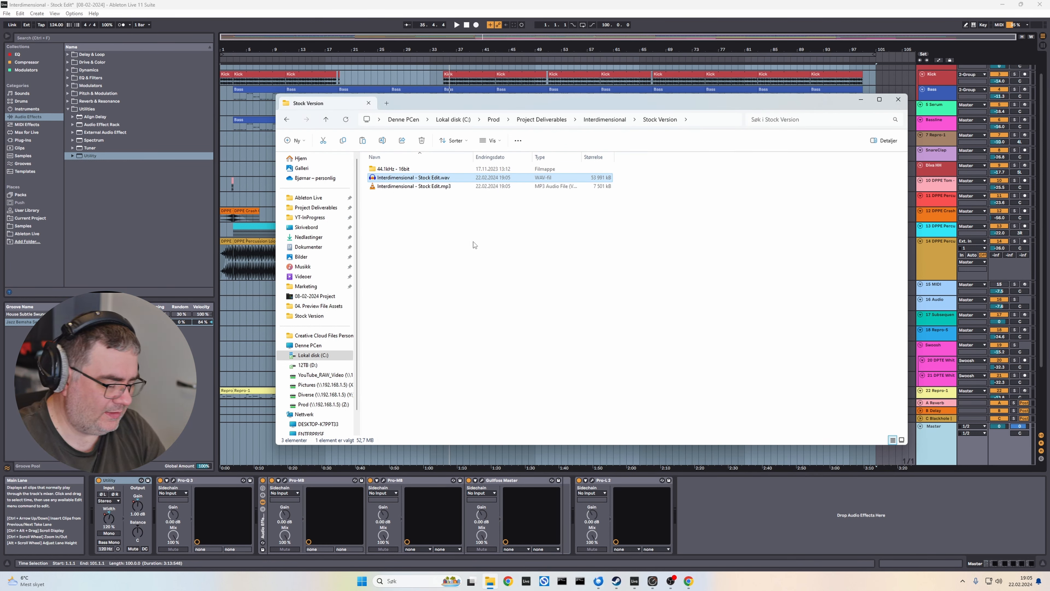
- Inspect the audio format of Interdimensional - Stock Edit.mp3 in MediaInfo and close MediaInfo
key("super")
key("Return")
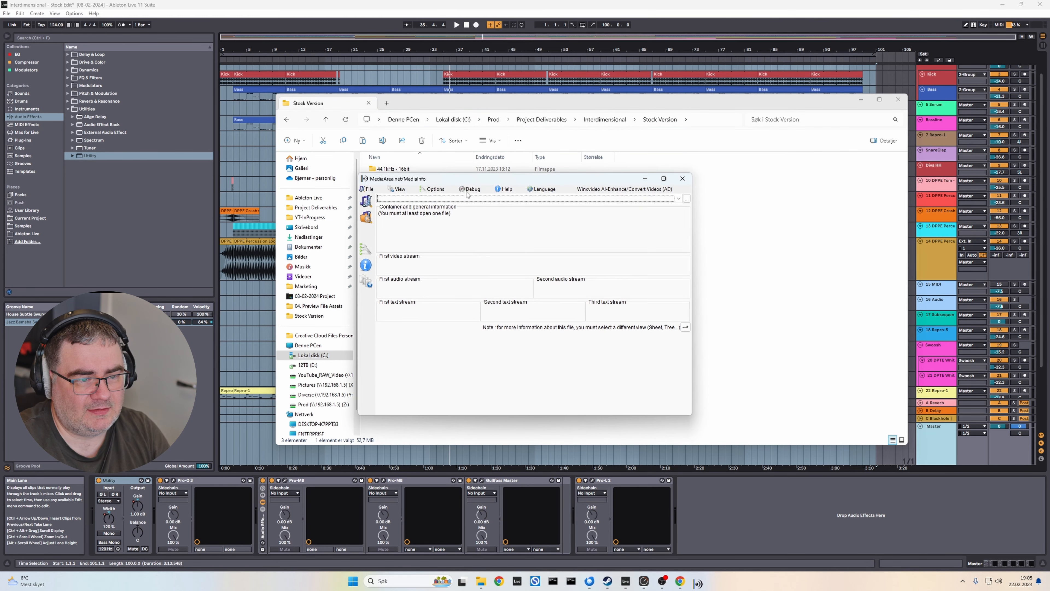
left_click_drag(466, 181, 471, 191)
left_click_drag(471, 191, 471, 200)
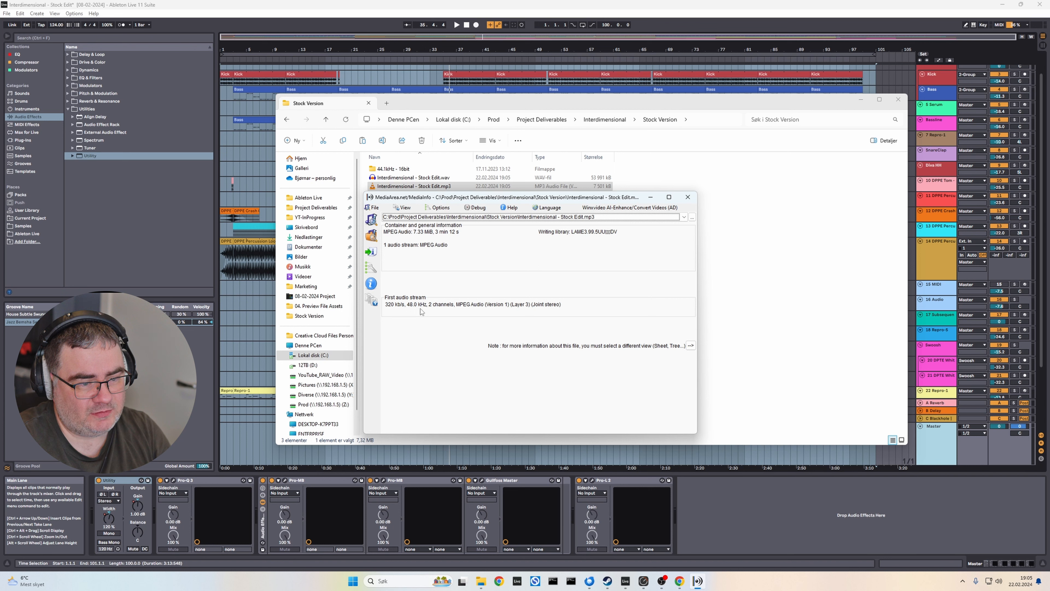
left_click(688, 197)
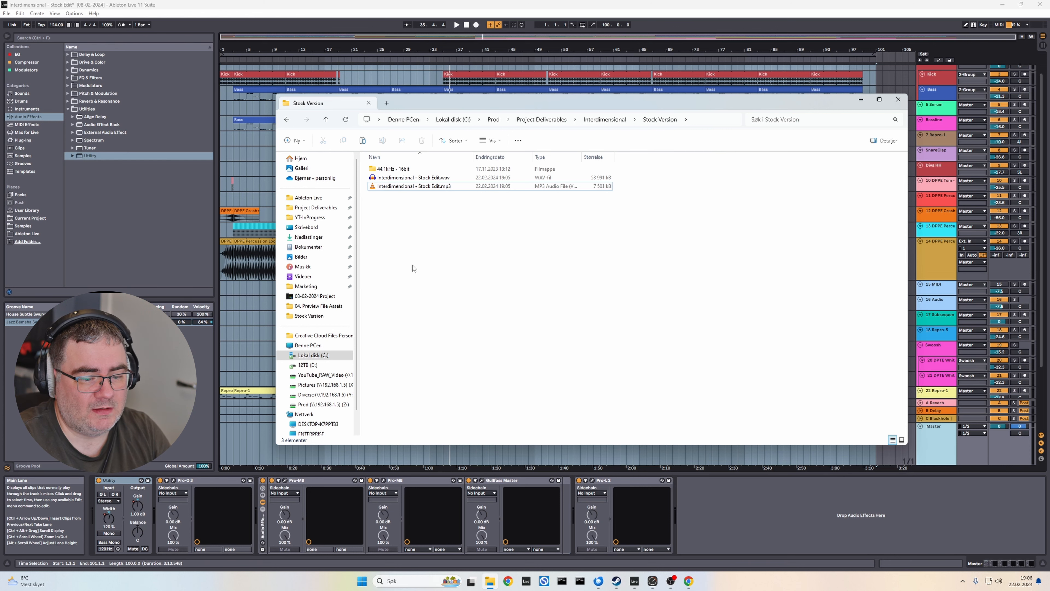
- Open Interdimensional - Stock Edit.wav in Audacity and resample the whole track to 44100 Hz
left_click(410, 178)
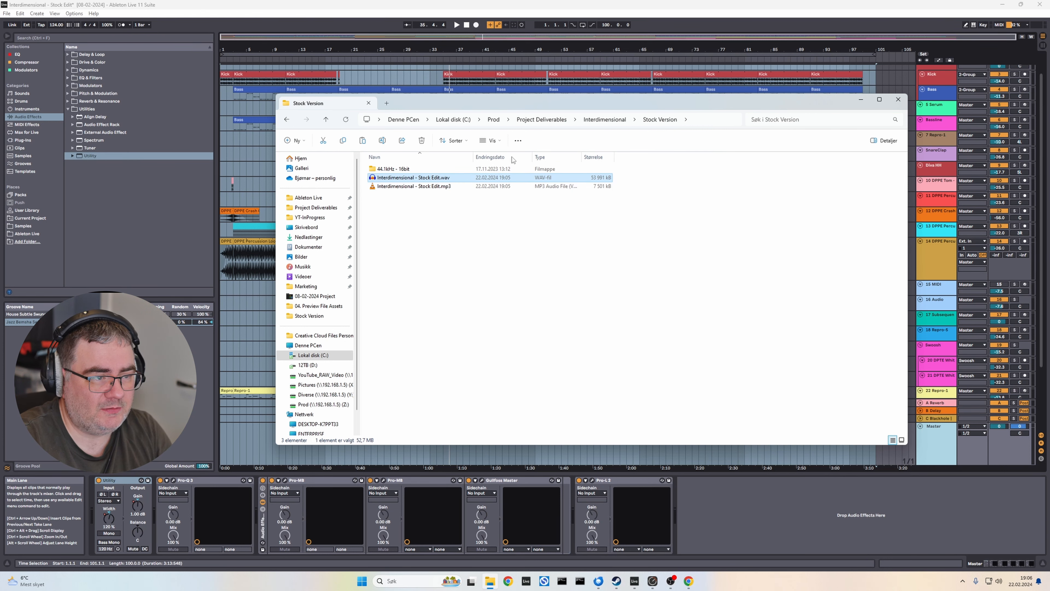
key("Return")
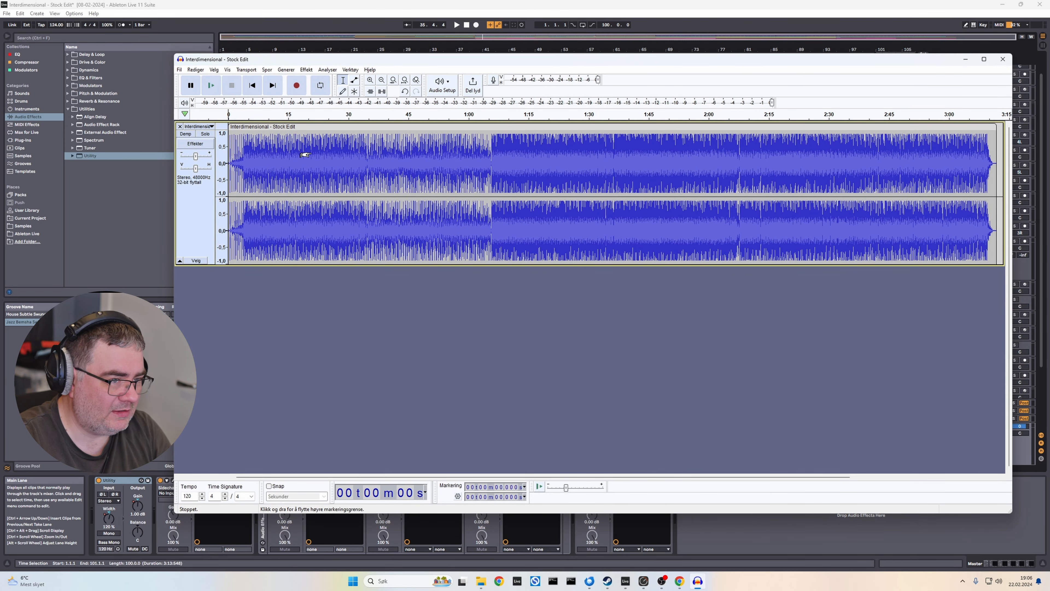
key("ctrl+a")
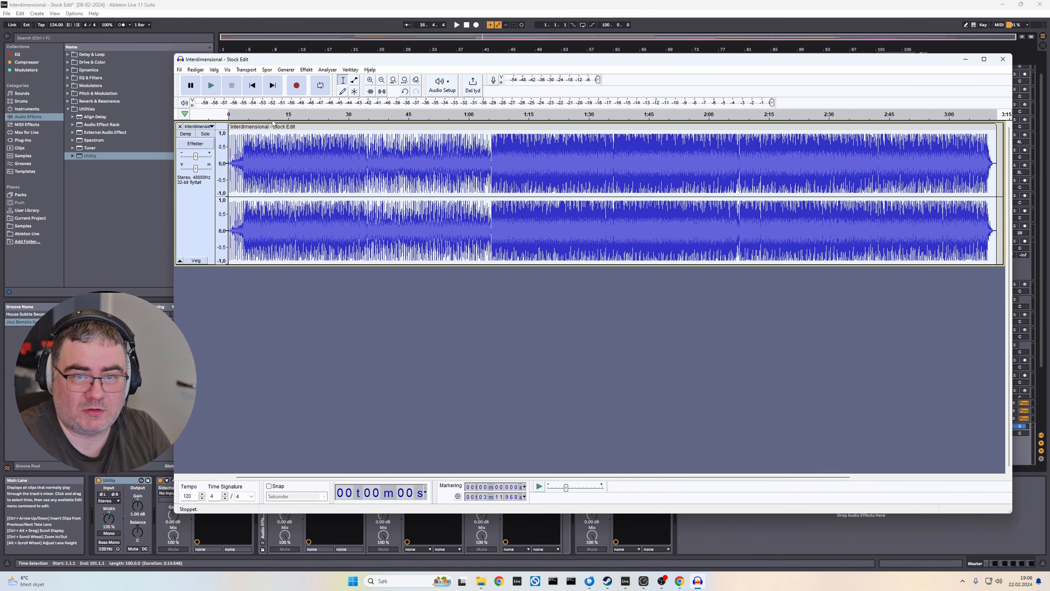
left_click(307, 70)
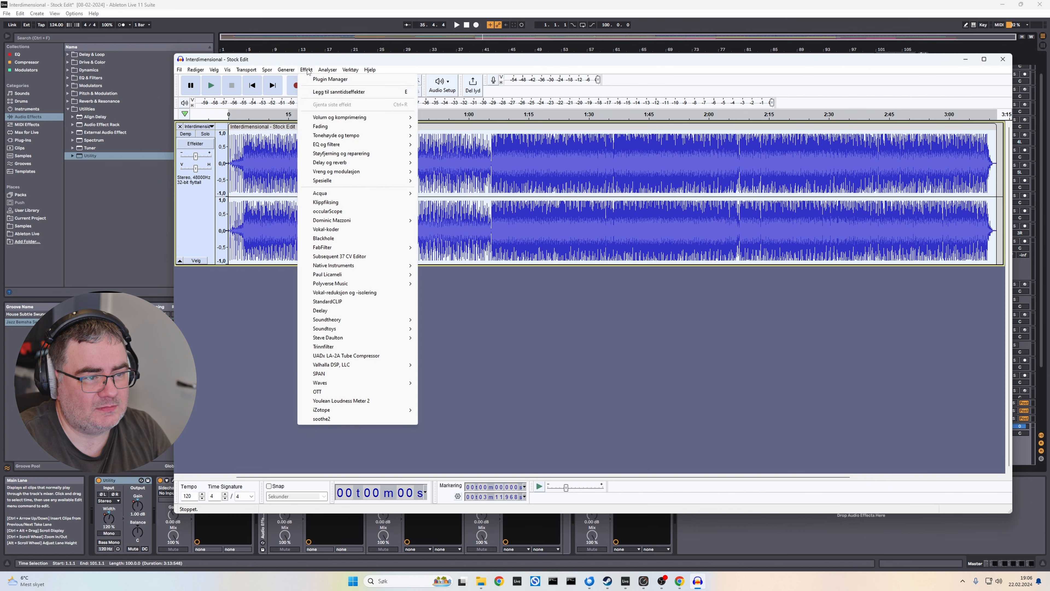
mouse_move(292, 73)
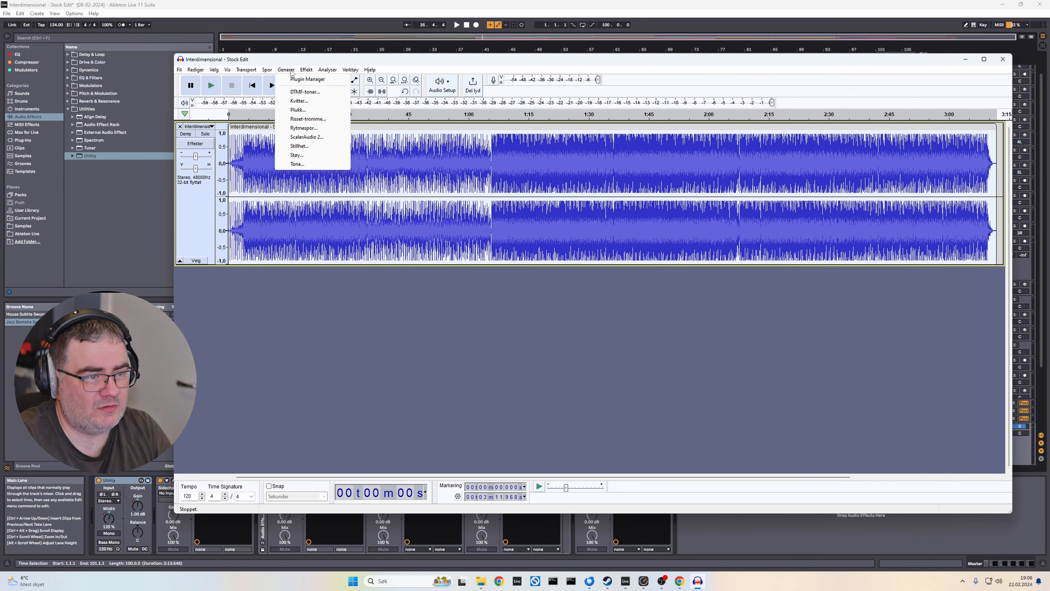
mouse_move(245, 73)
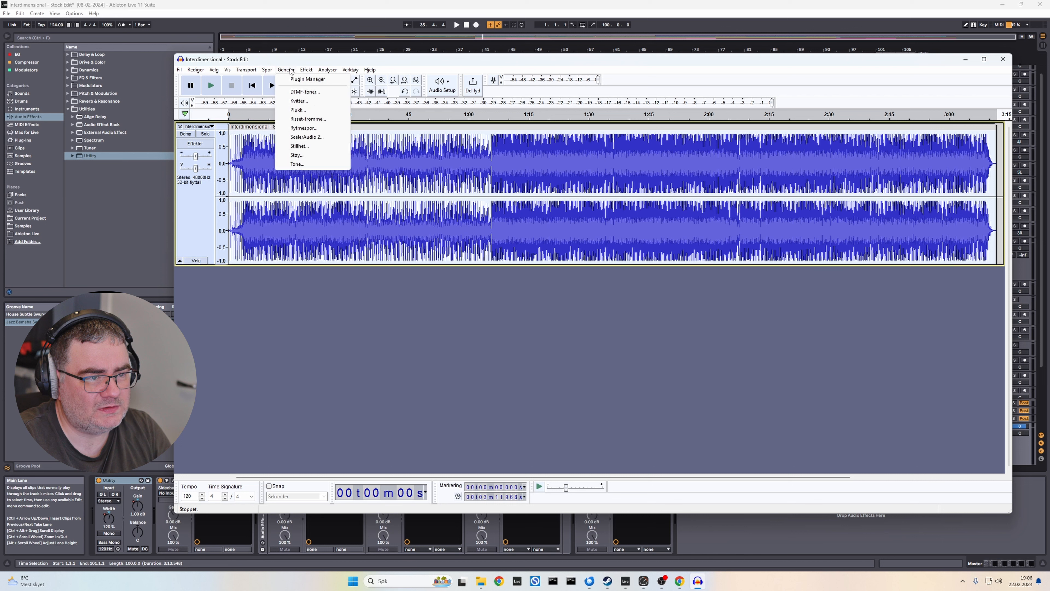
left_click(332, 133)
left_click(634, 281)
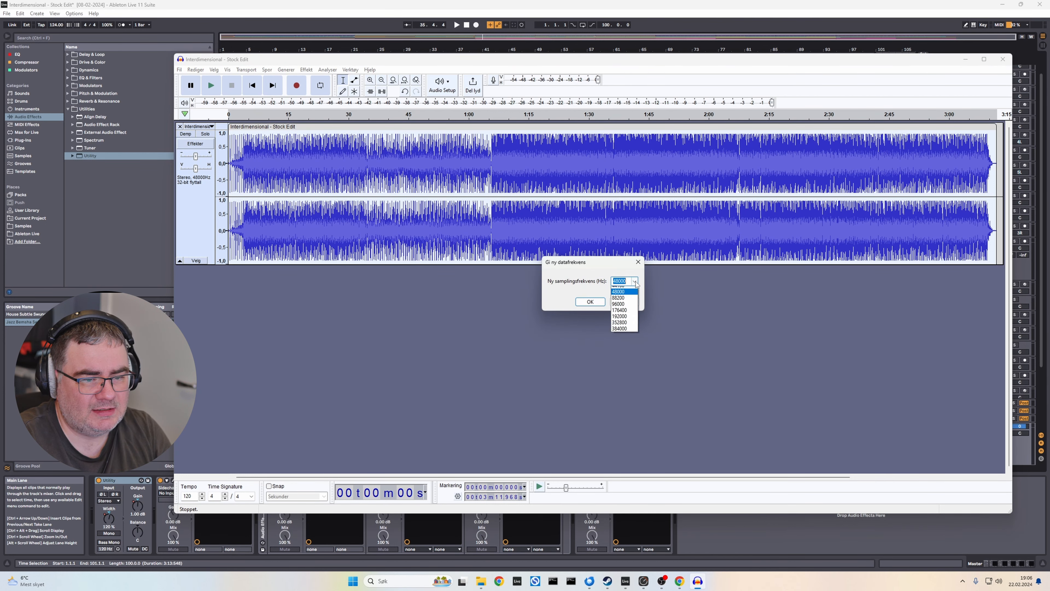
left_click(625, 324)
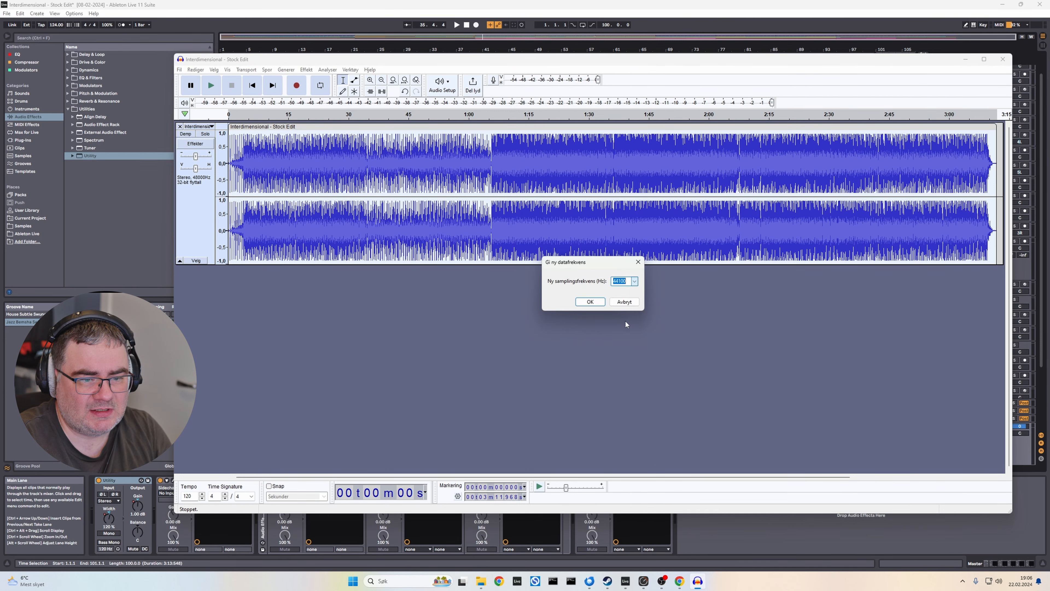
left_click(589, 305)
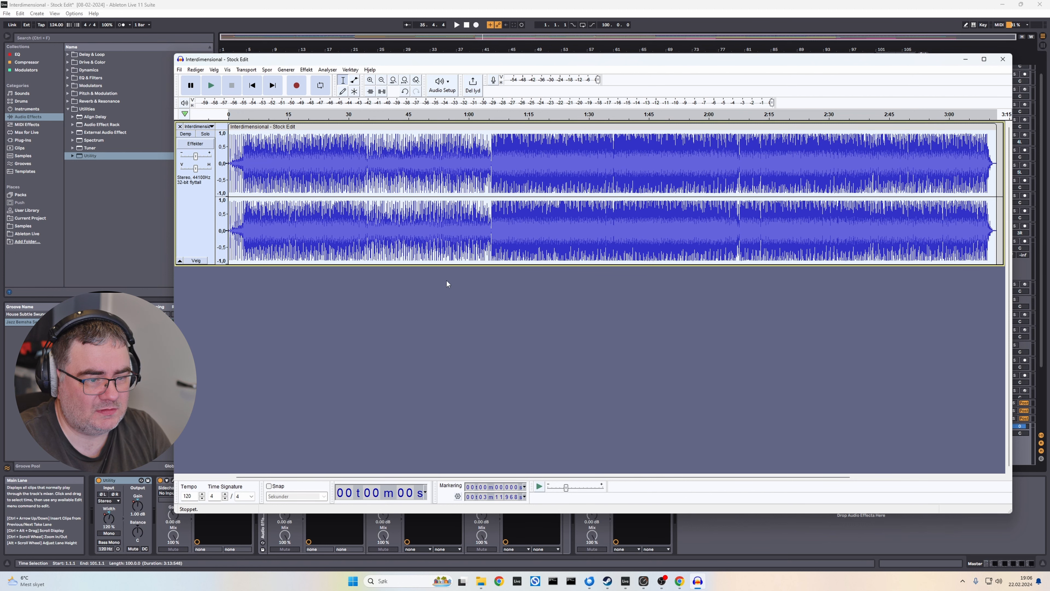
left_click_drag(445, 265, 445, 311)
- Export the track as a Signed 16-bit PCM WAV into the 44.1kHz - 16bit subfolder of Stock Version
left_click(184, 70)
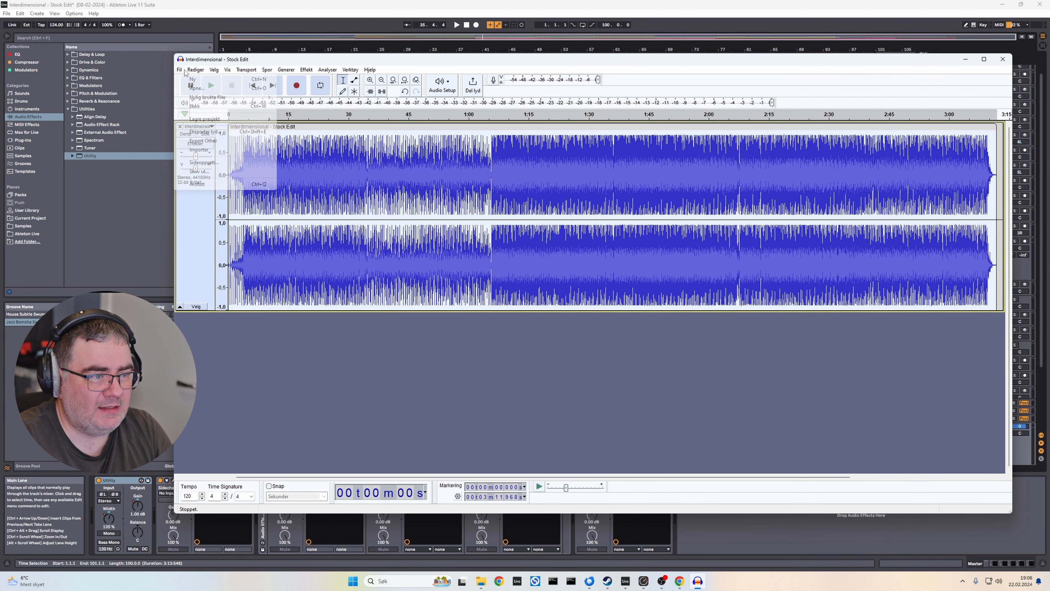
mouse_move(218, 141)
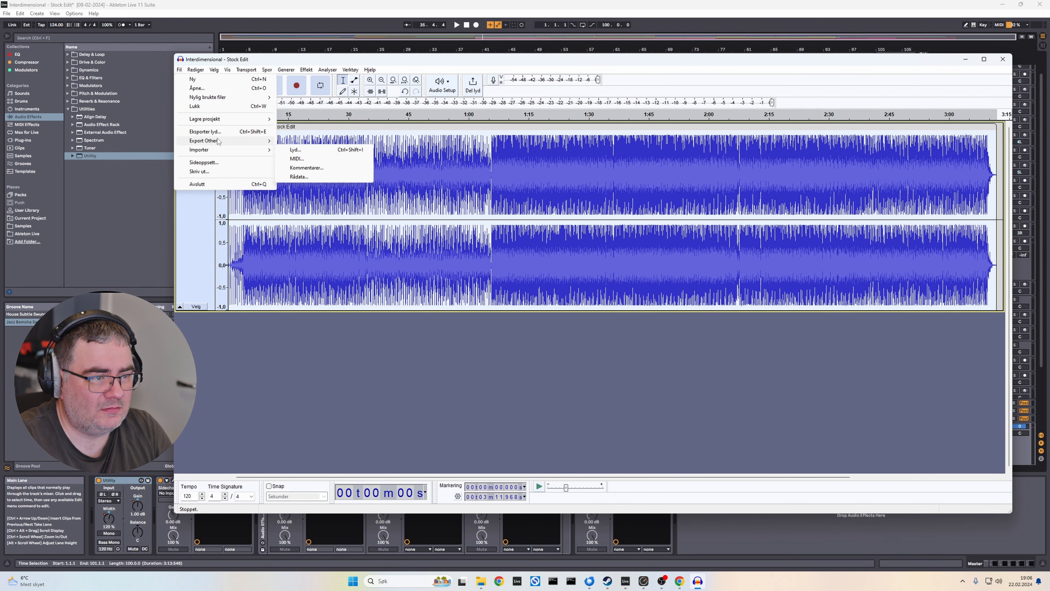
left_click(204, 132)
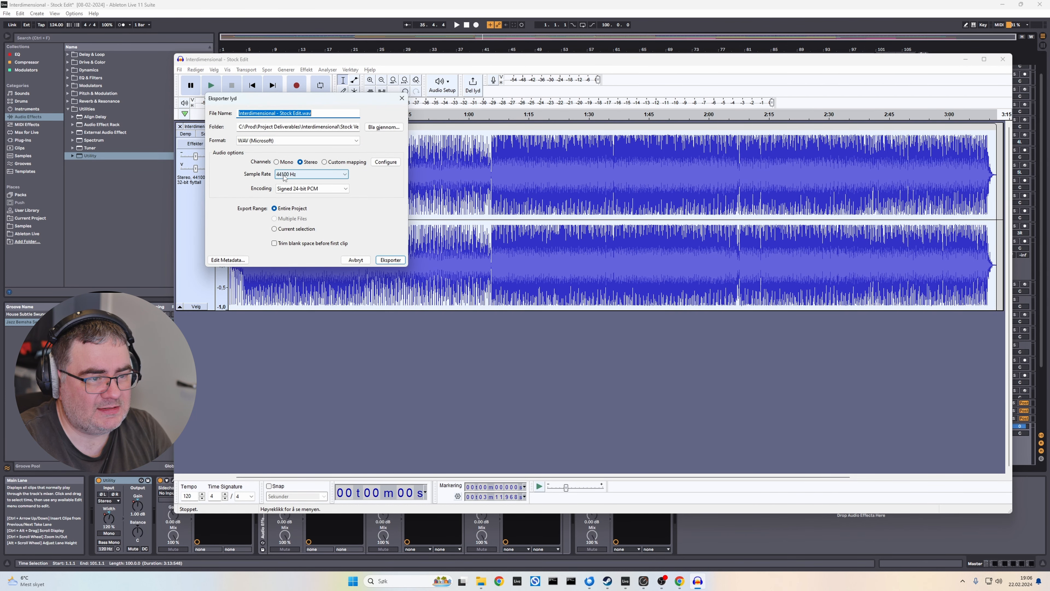
left_click(292, 188)
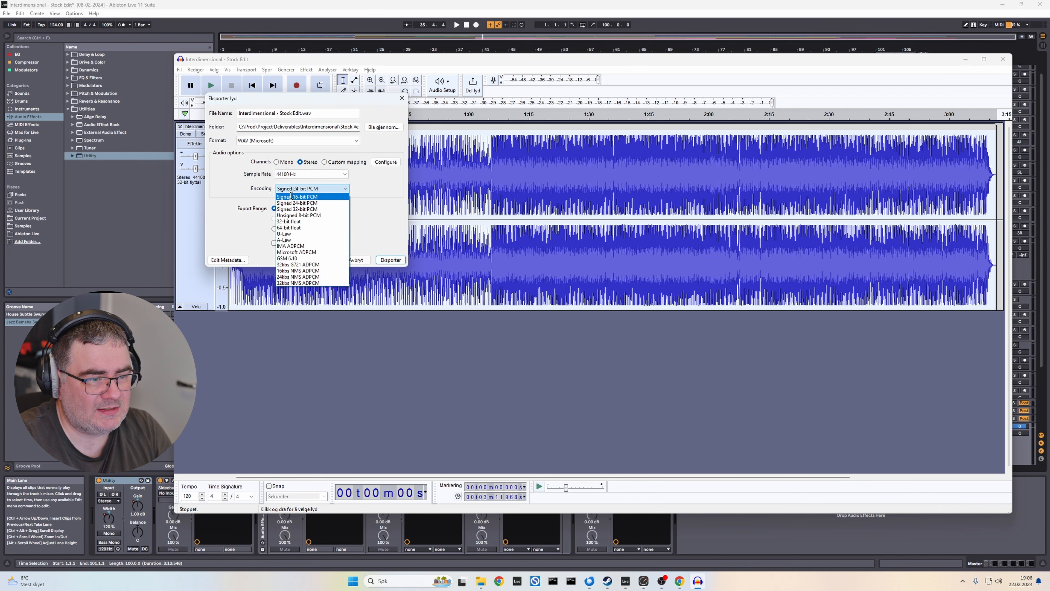
left_click(292, 198)
left_click(384, 127)
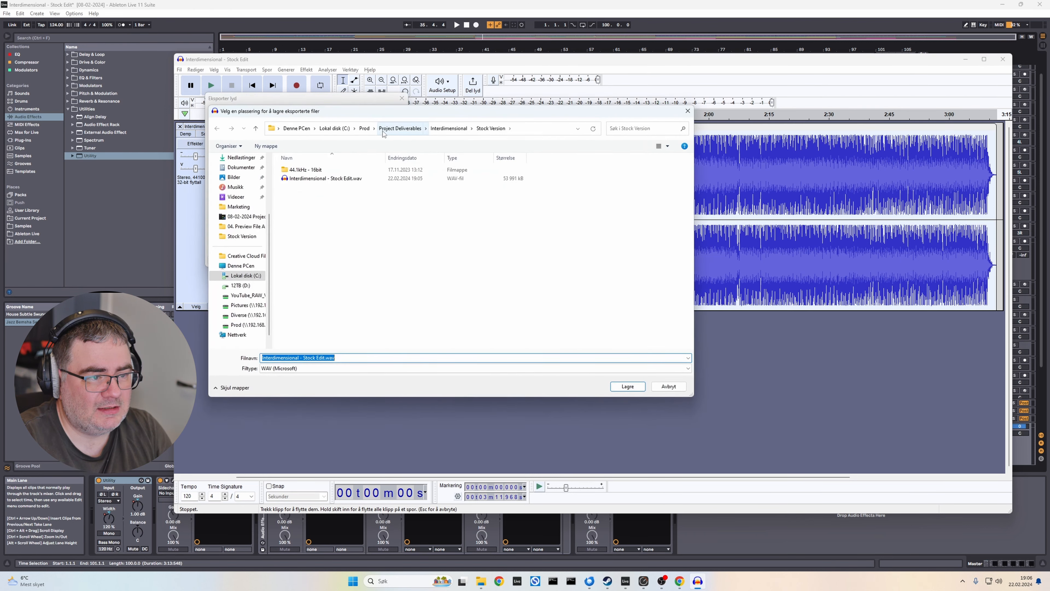
double_click(337, 171)
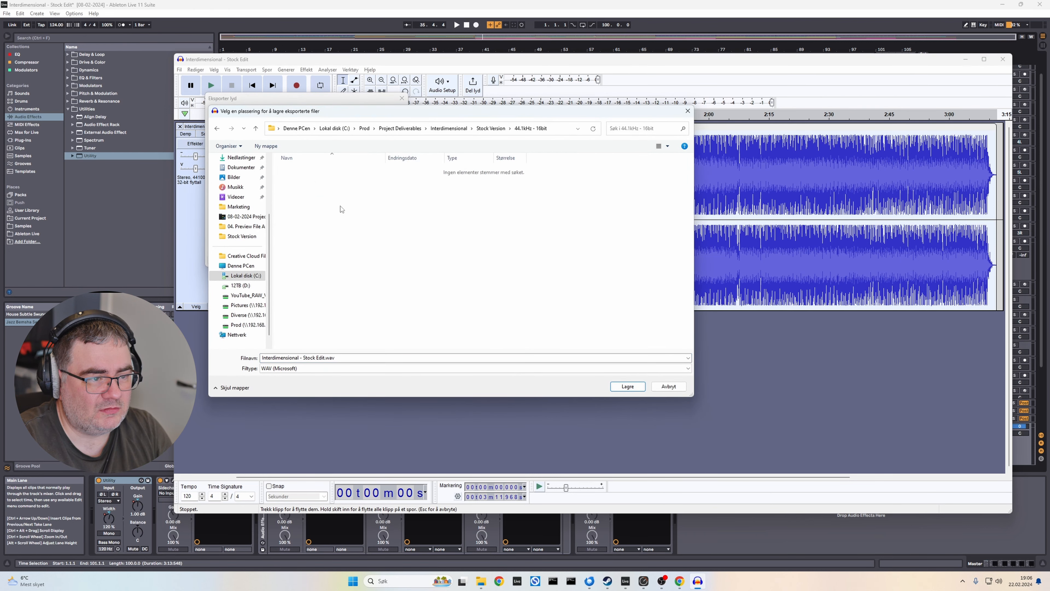
left_click(628, 386)
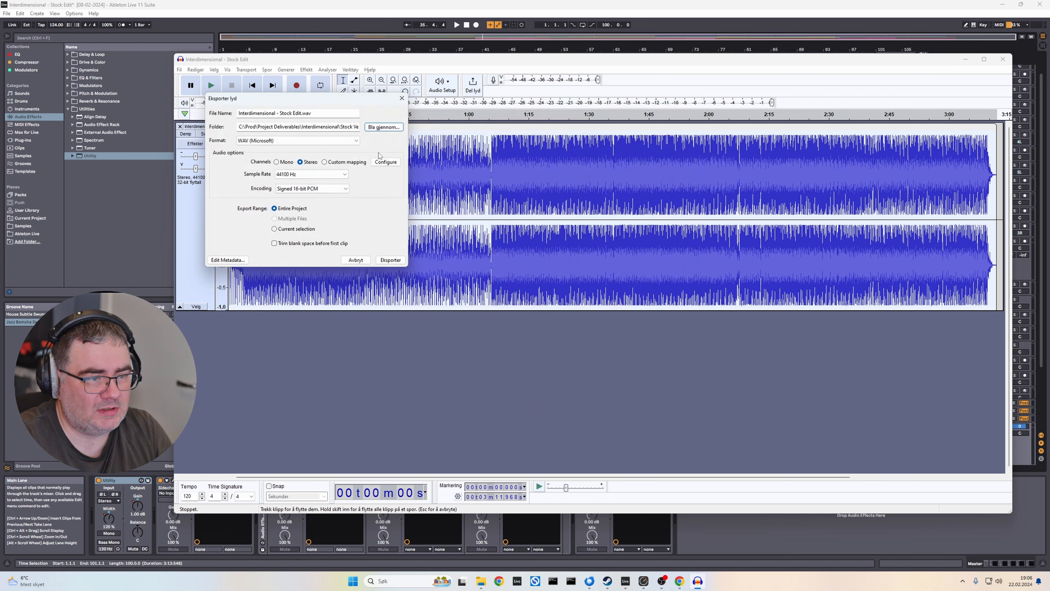
left_click(390, 260)
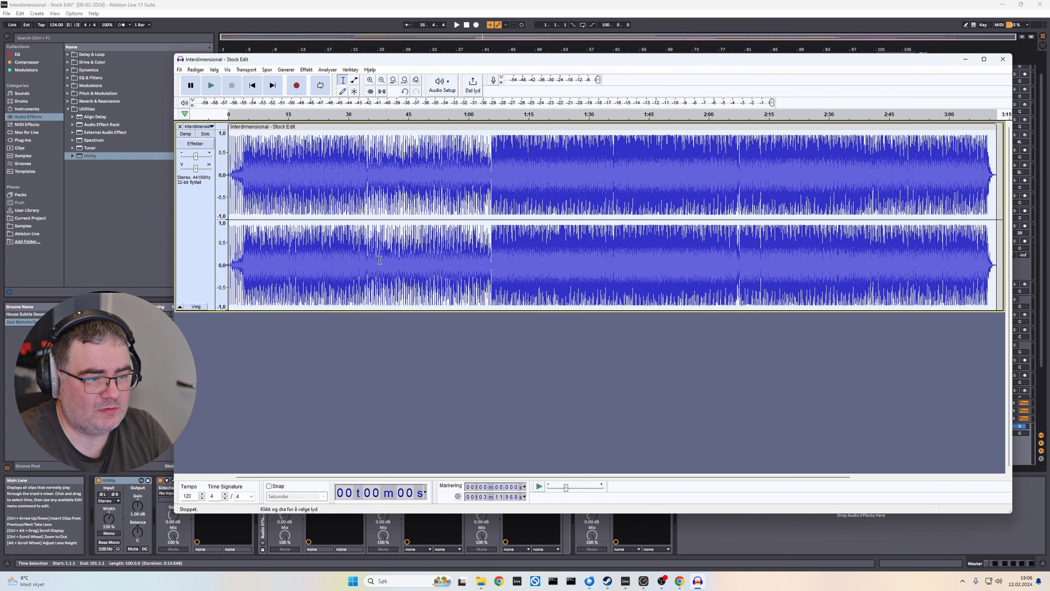
- Export the track as an MP3 at 44100 Hz with a constant bit rate of 320 kb/s into the same folder
left_click(179, 69)
left_click(205, 131)
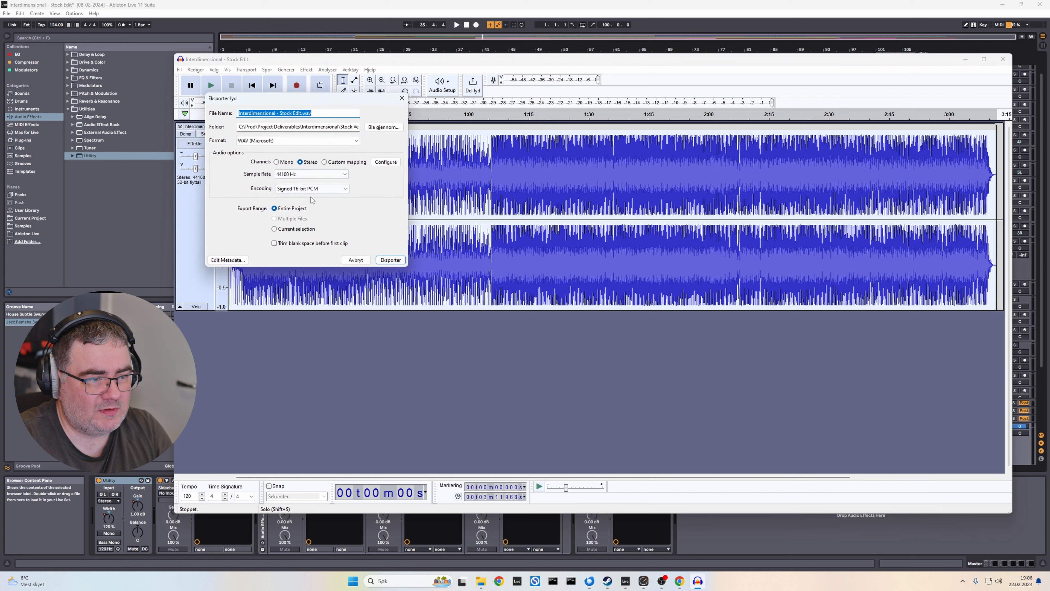
left_click(265, 140)
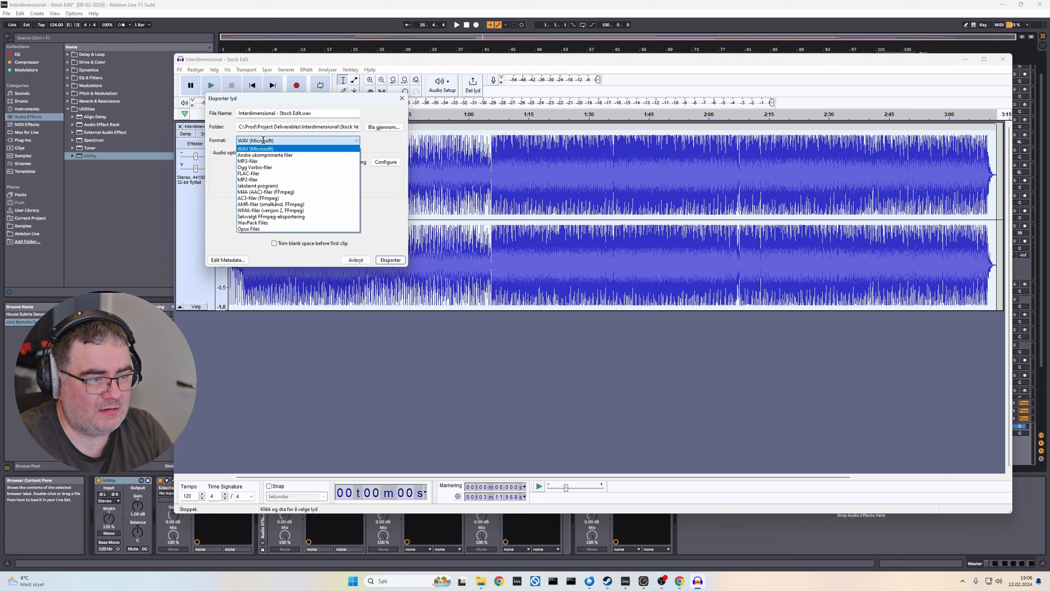
left_click(258, 161)
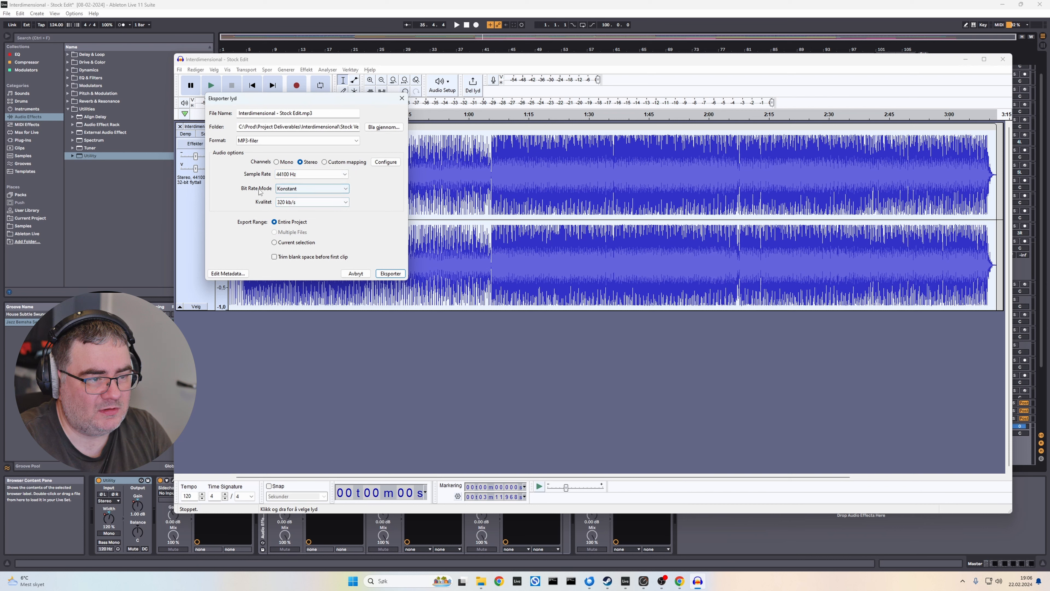
left_click(292, 202)
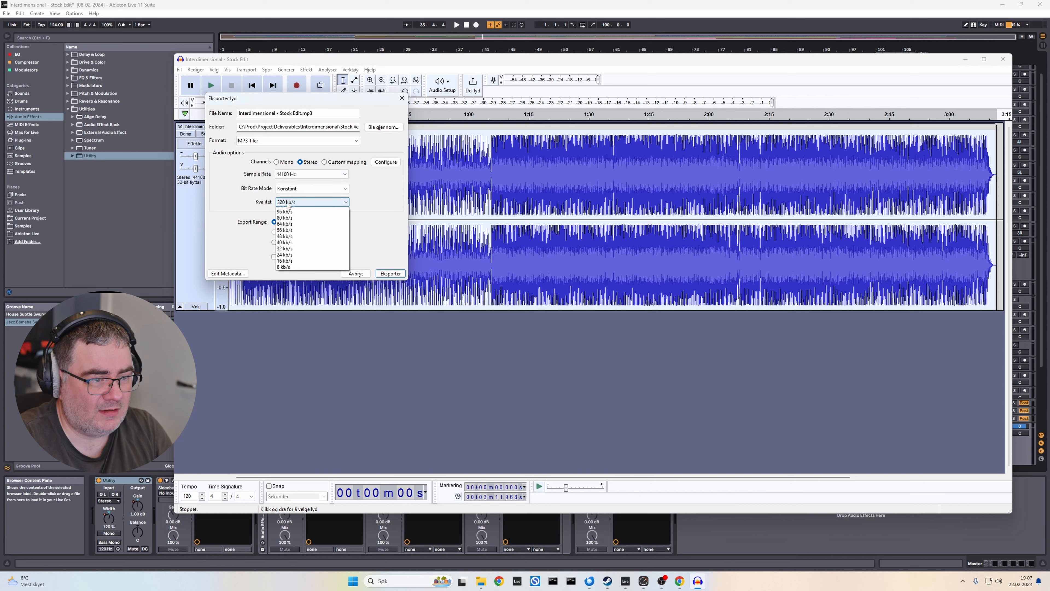
left_click(285, 210)
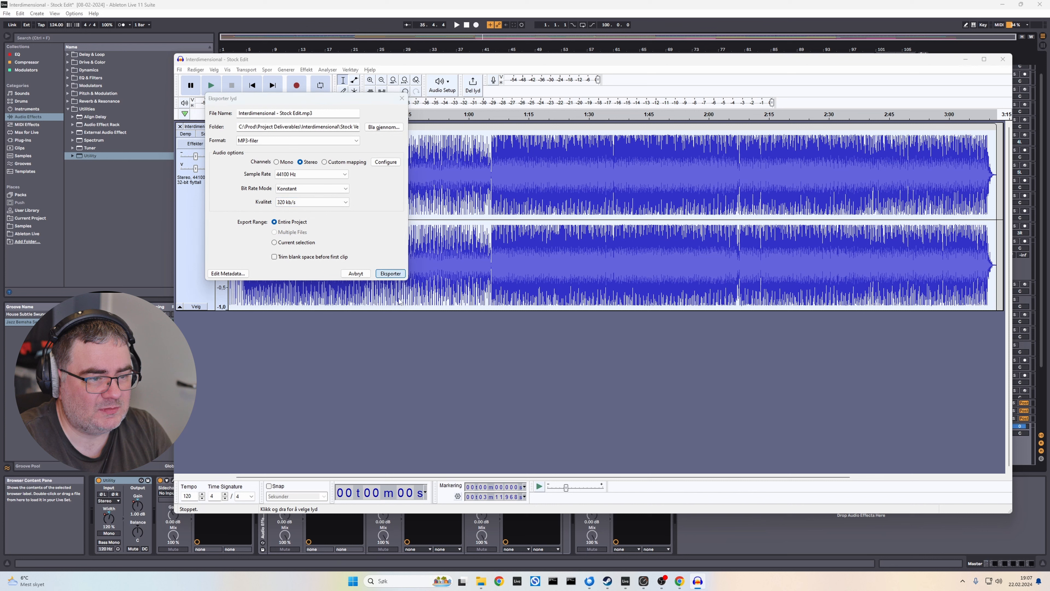
left_click(391, 274)
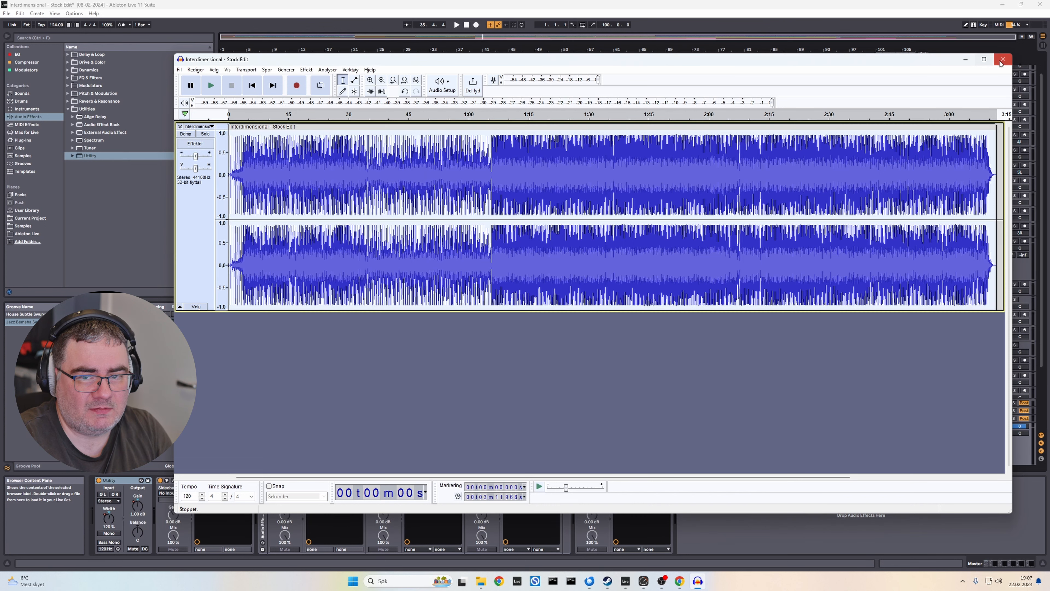
- Close the Audacity project without saving its changes and return to the Stock Version folder
left_click(1003, 59)
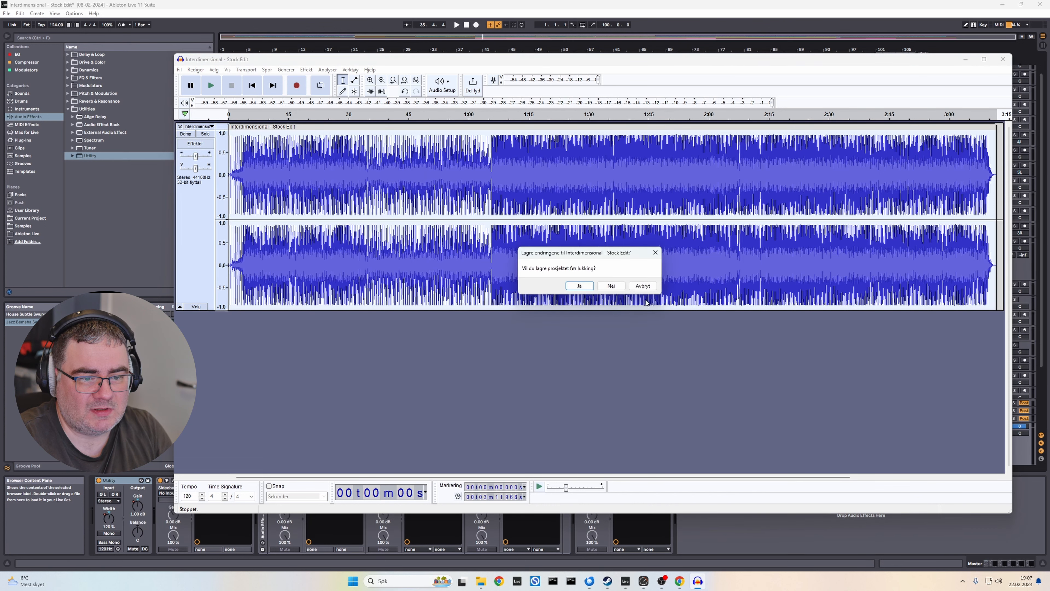
left_click(613, 287)
left_click(571, 368)
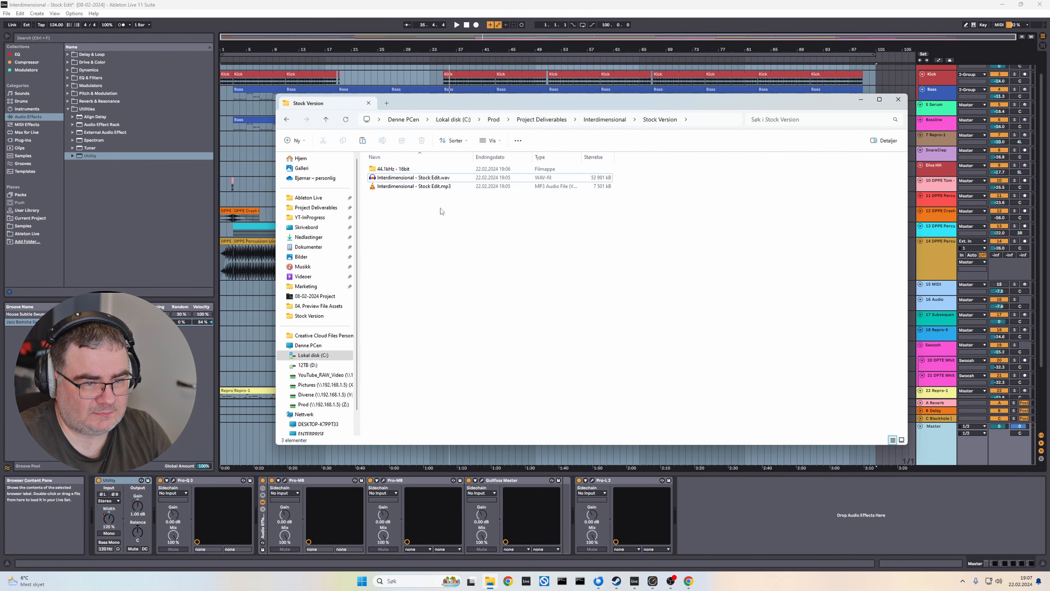
- Inspect the Stock Version WAV's audio format in MediaInfo and open the 44.1kHz - 16bit folder
right_click(405, 177)
left_click(485, 349)
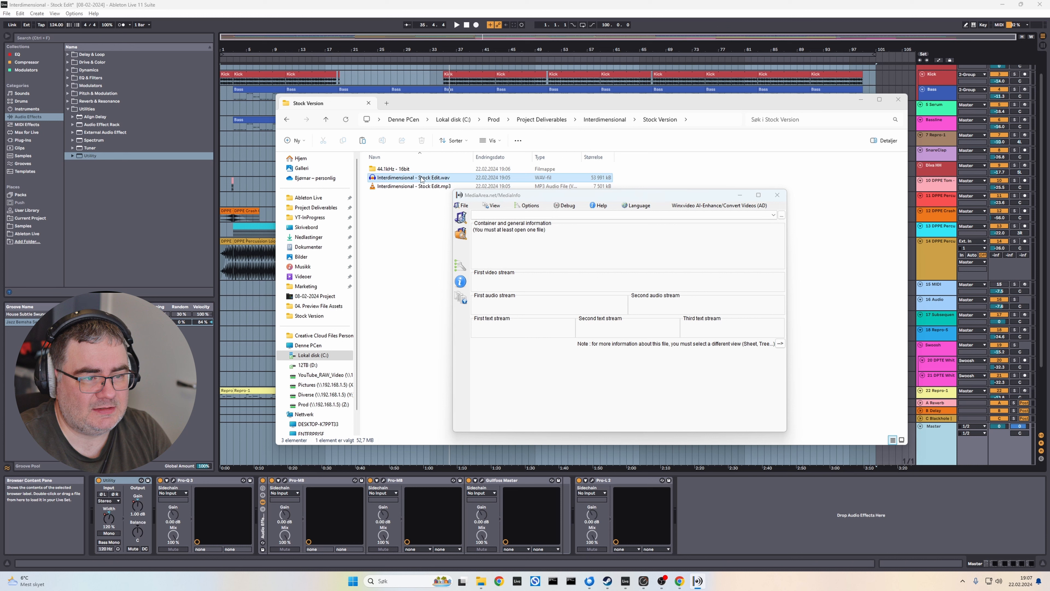
double_click(395, 168)
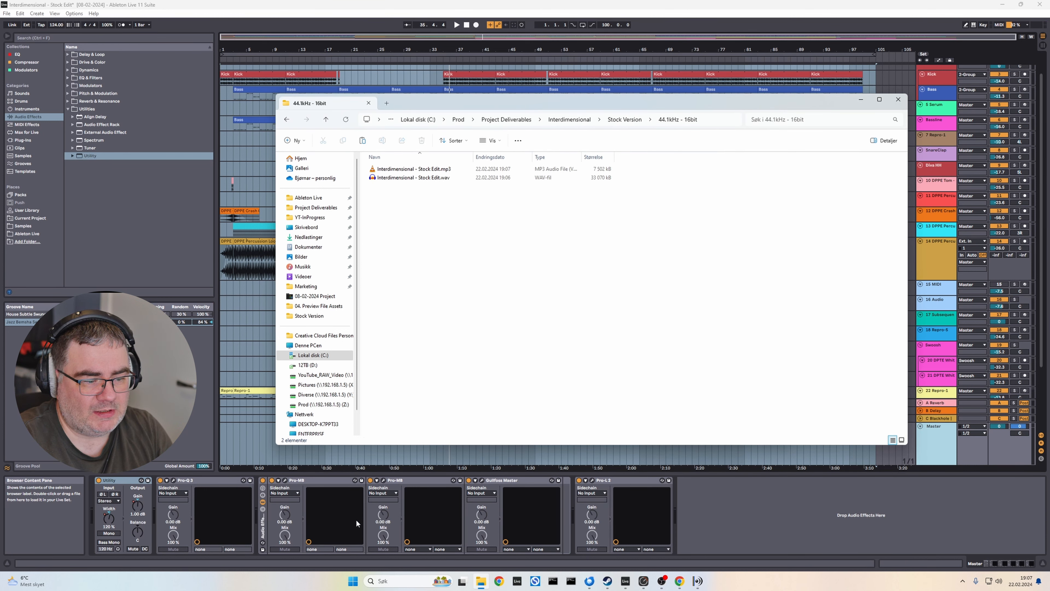
left_click(697, 581)
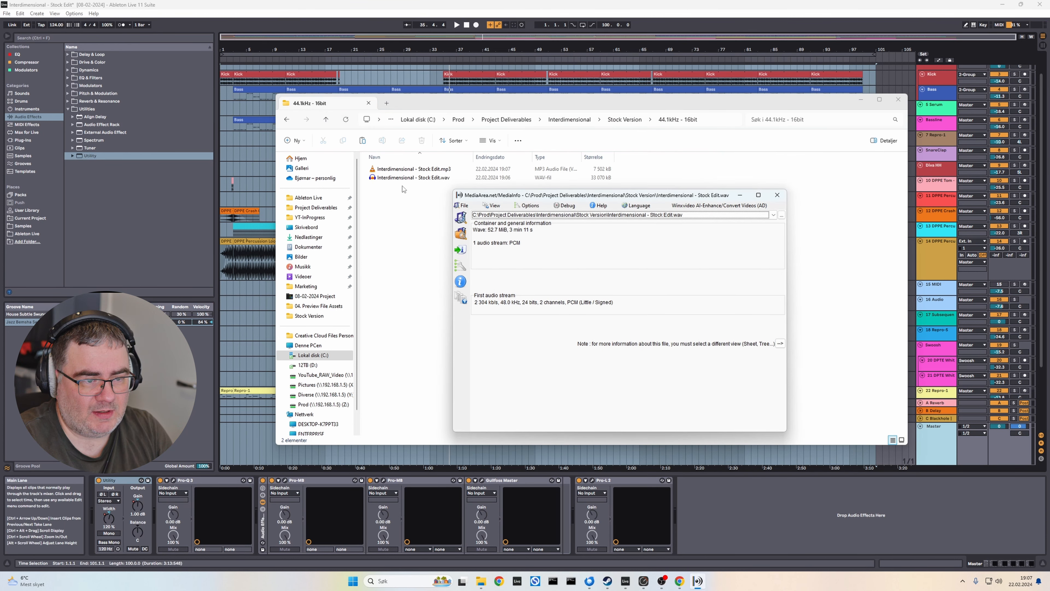
left_click(697, 581)
- Switch to Chrome, open the Pond5 uploads page from the StockAud-YT bookmarks in a new tab, and start a new file upload
left_click(683, 584)
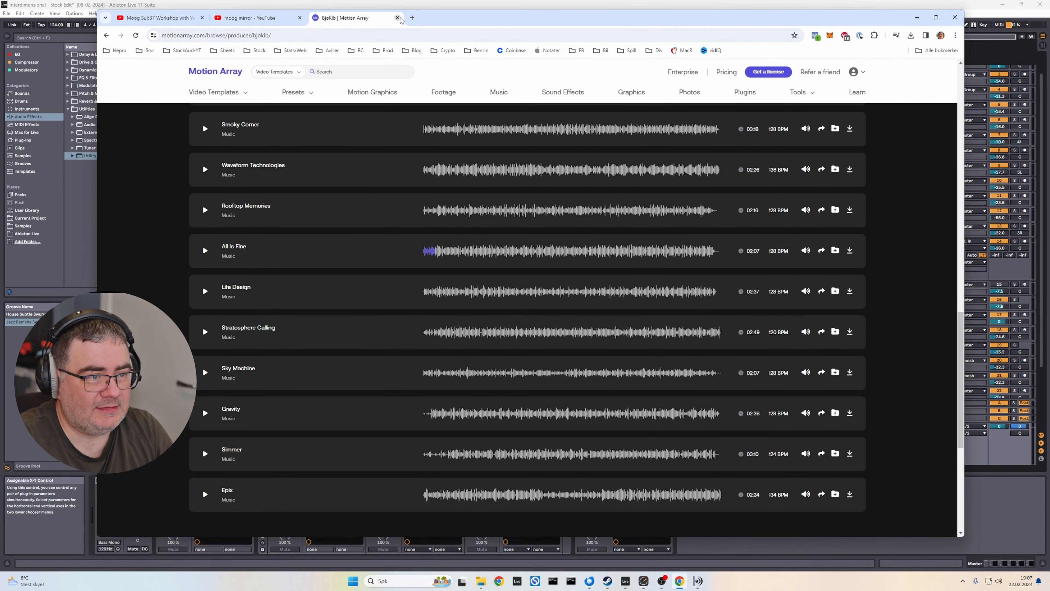
left_click(411, 18)
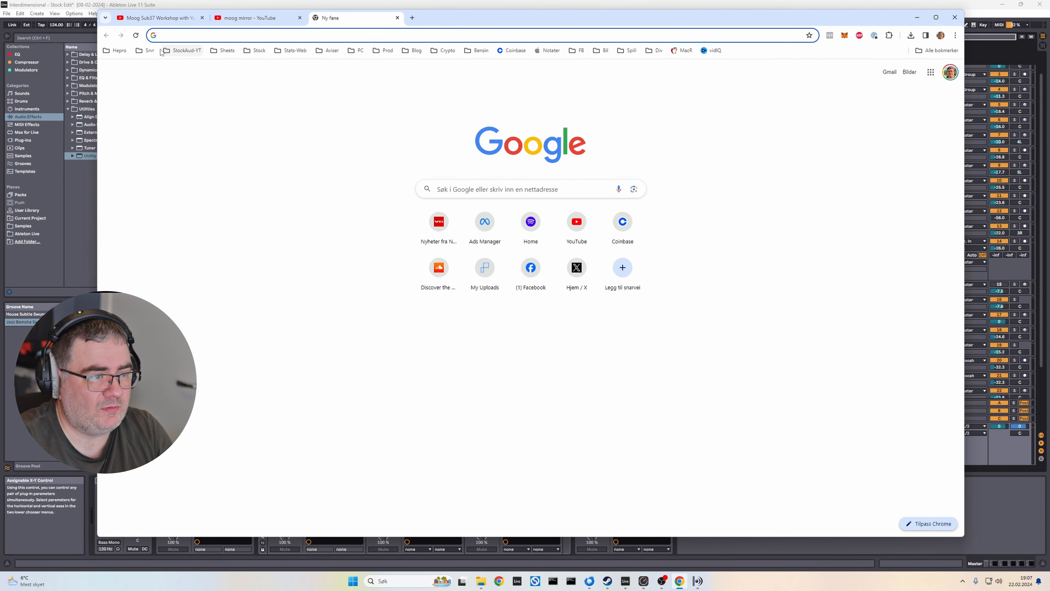
left_click(178, 51)
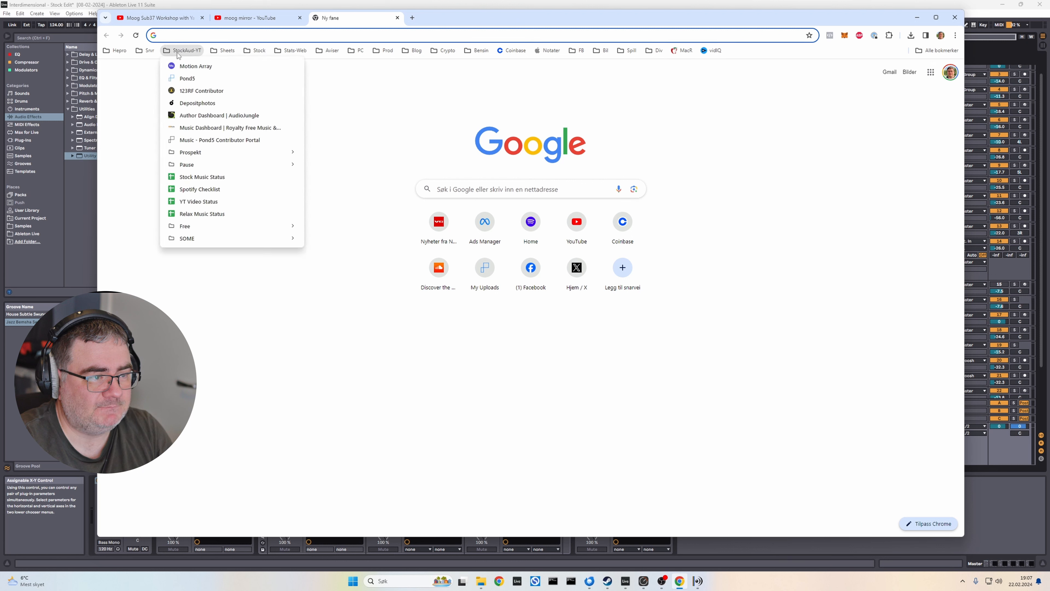
left_click(189, 78)
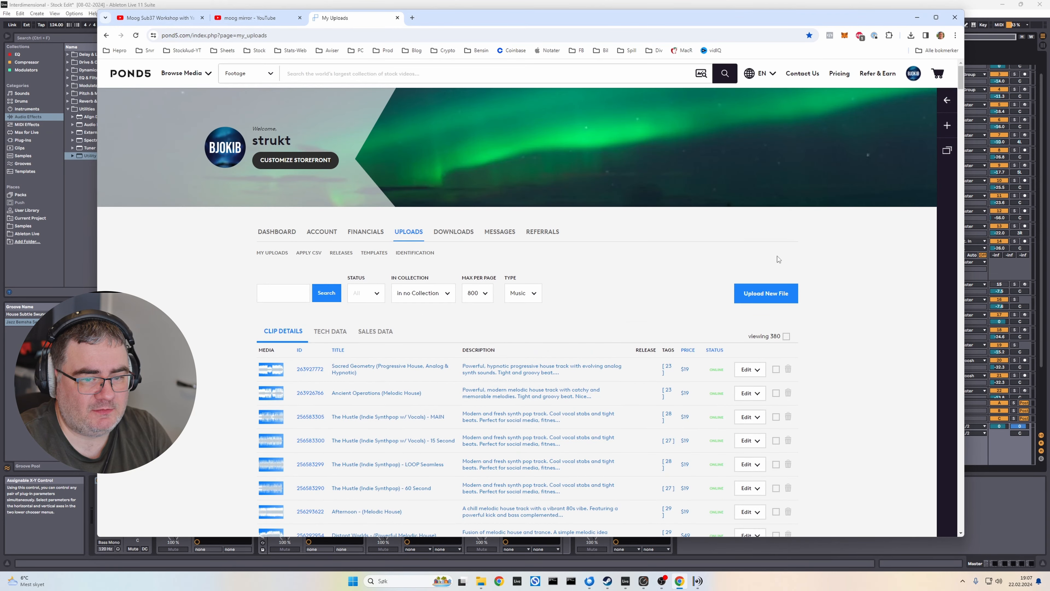
left_click(768, 293)
- Upload Interdimensional - Stock Edit.wav from the Stock Version folder to Pond5 and close the upload dialog
left_click(481, 580)
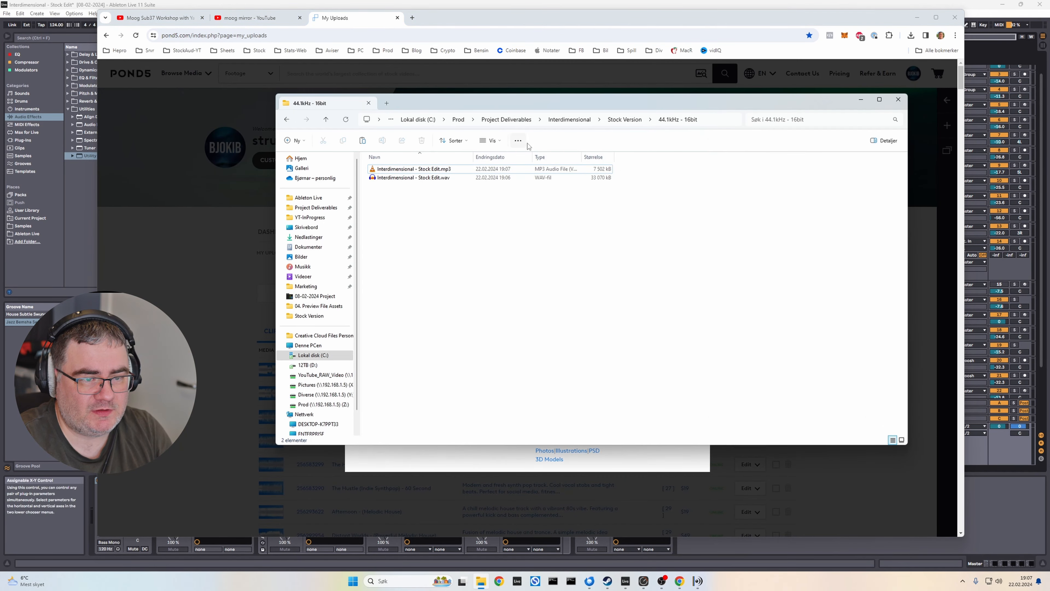
left_click(629, 121)
left_click_drag(593, 104, 784, 99)
left_click(645, 181)
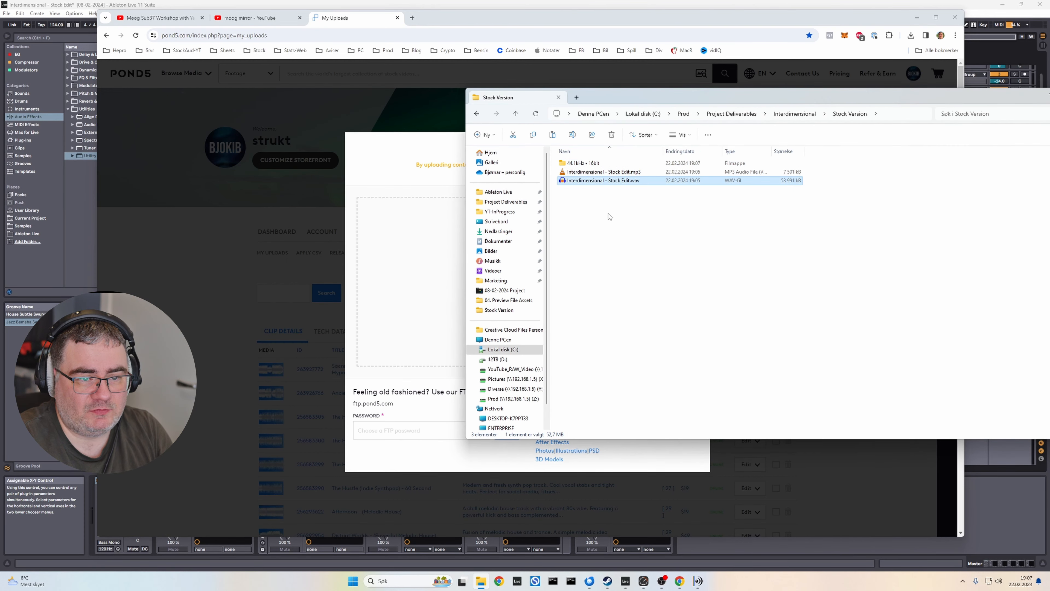
left_click(627, 226)
left_click_drag(614, 181, 426, 297)
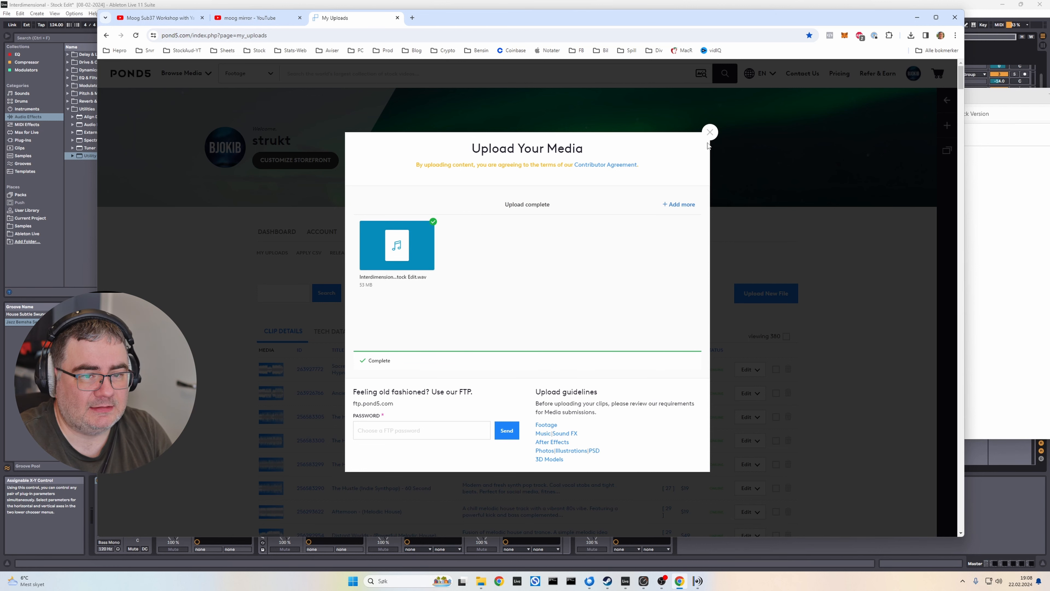
left_click(709, 132)
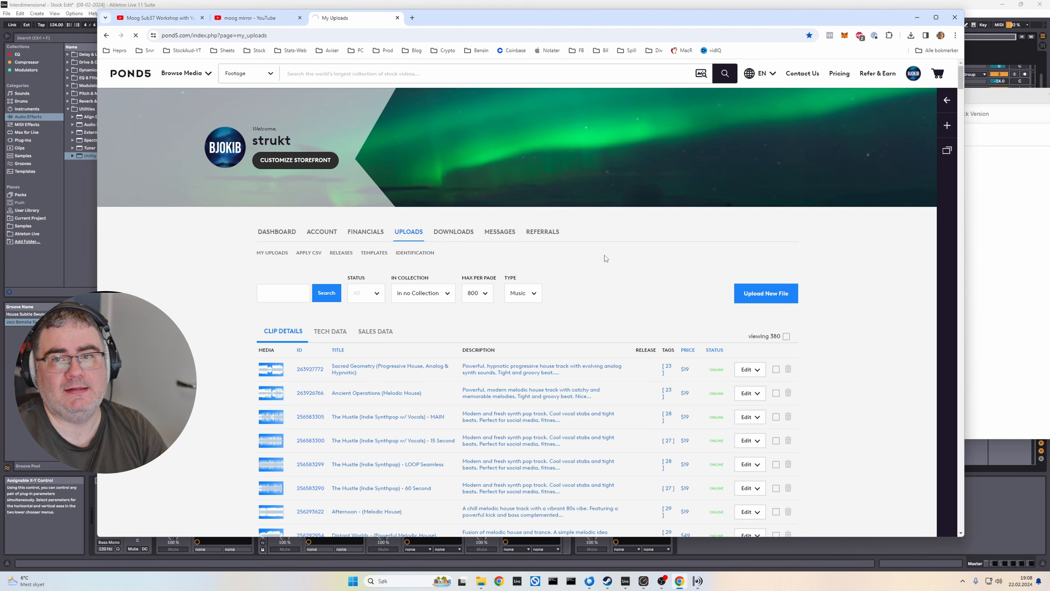